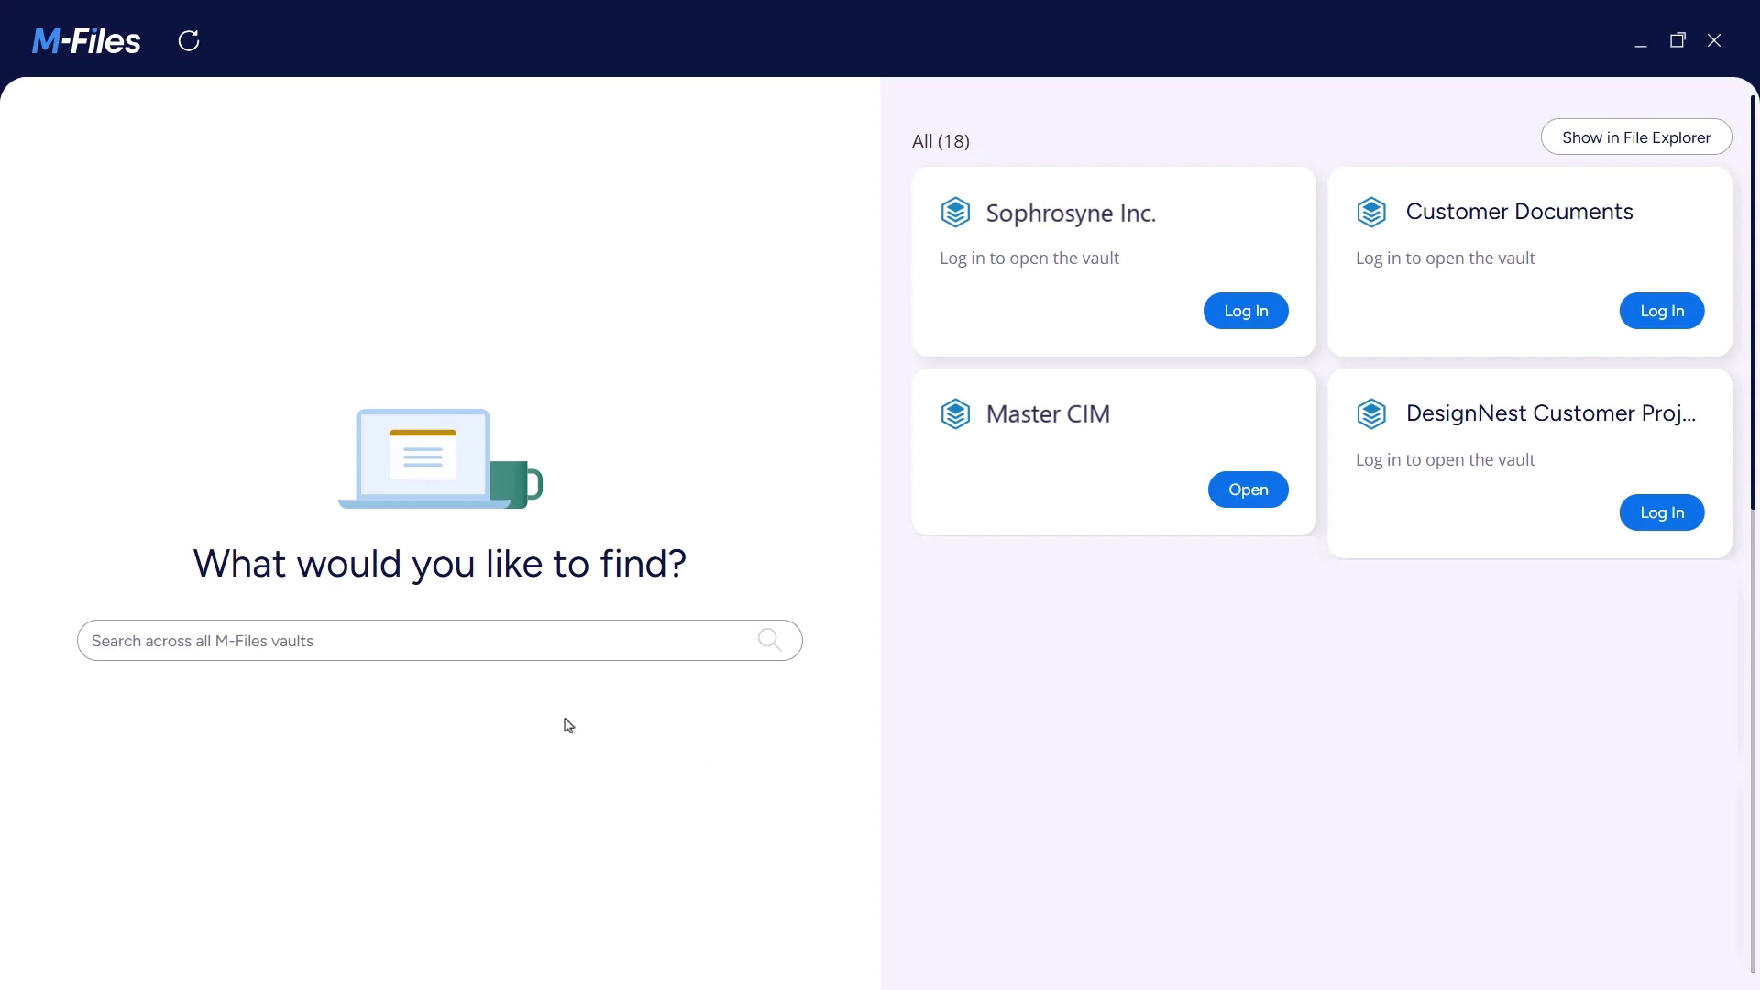
Search all vaults for 'Sophrosyne' and open the Customer Projects vault from the result card
click(393, 648)
text(Sophrosyne)
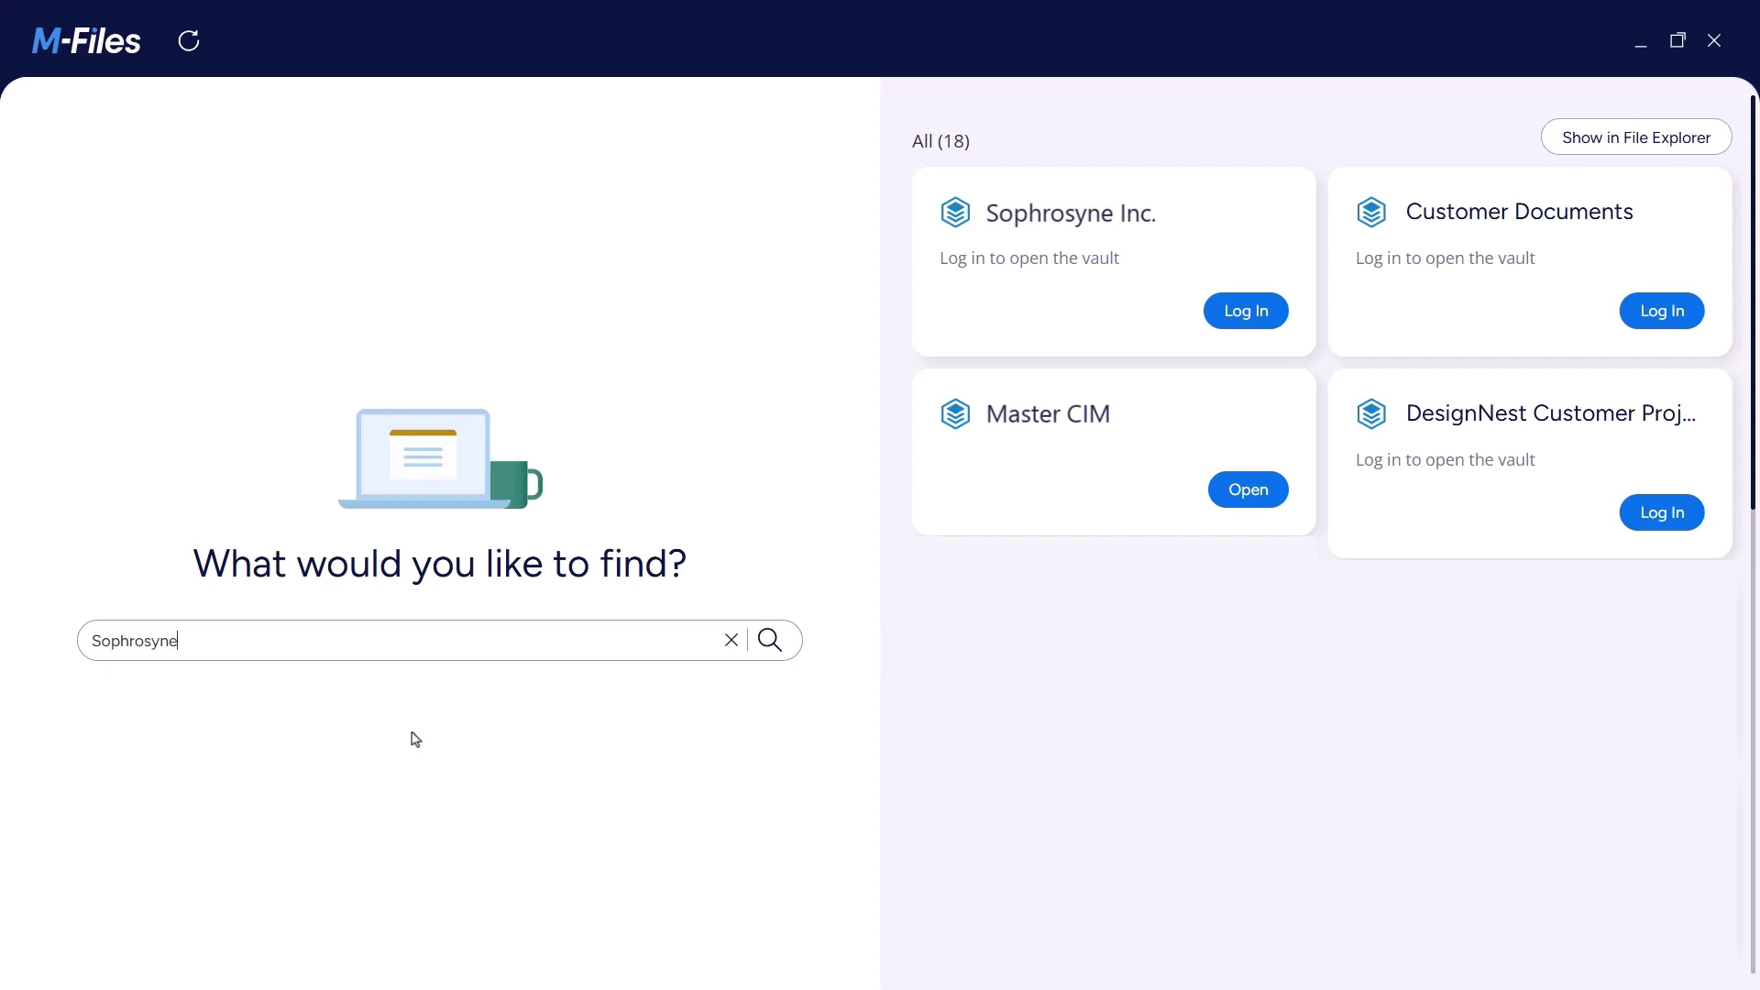
key(Return)
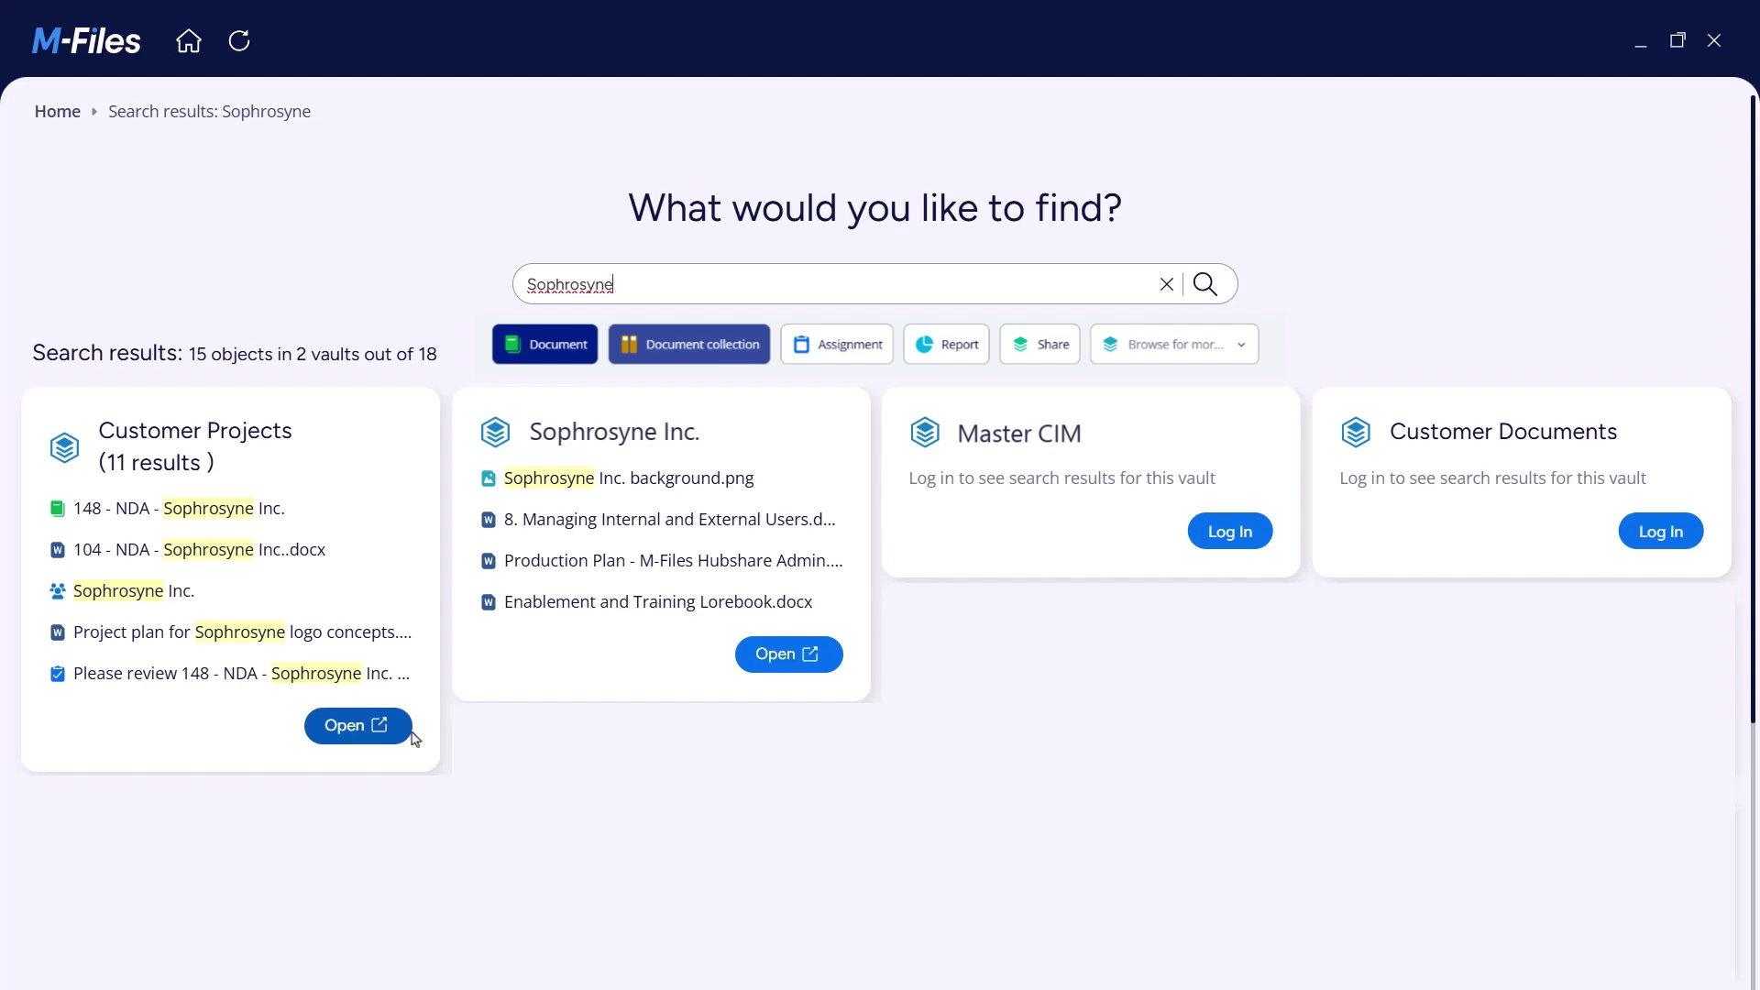
click(408, 733)
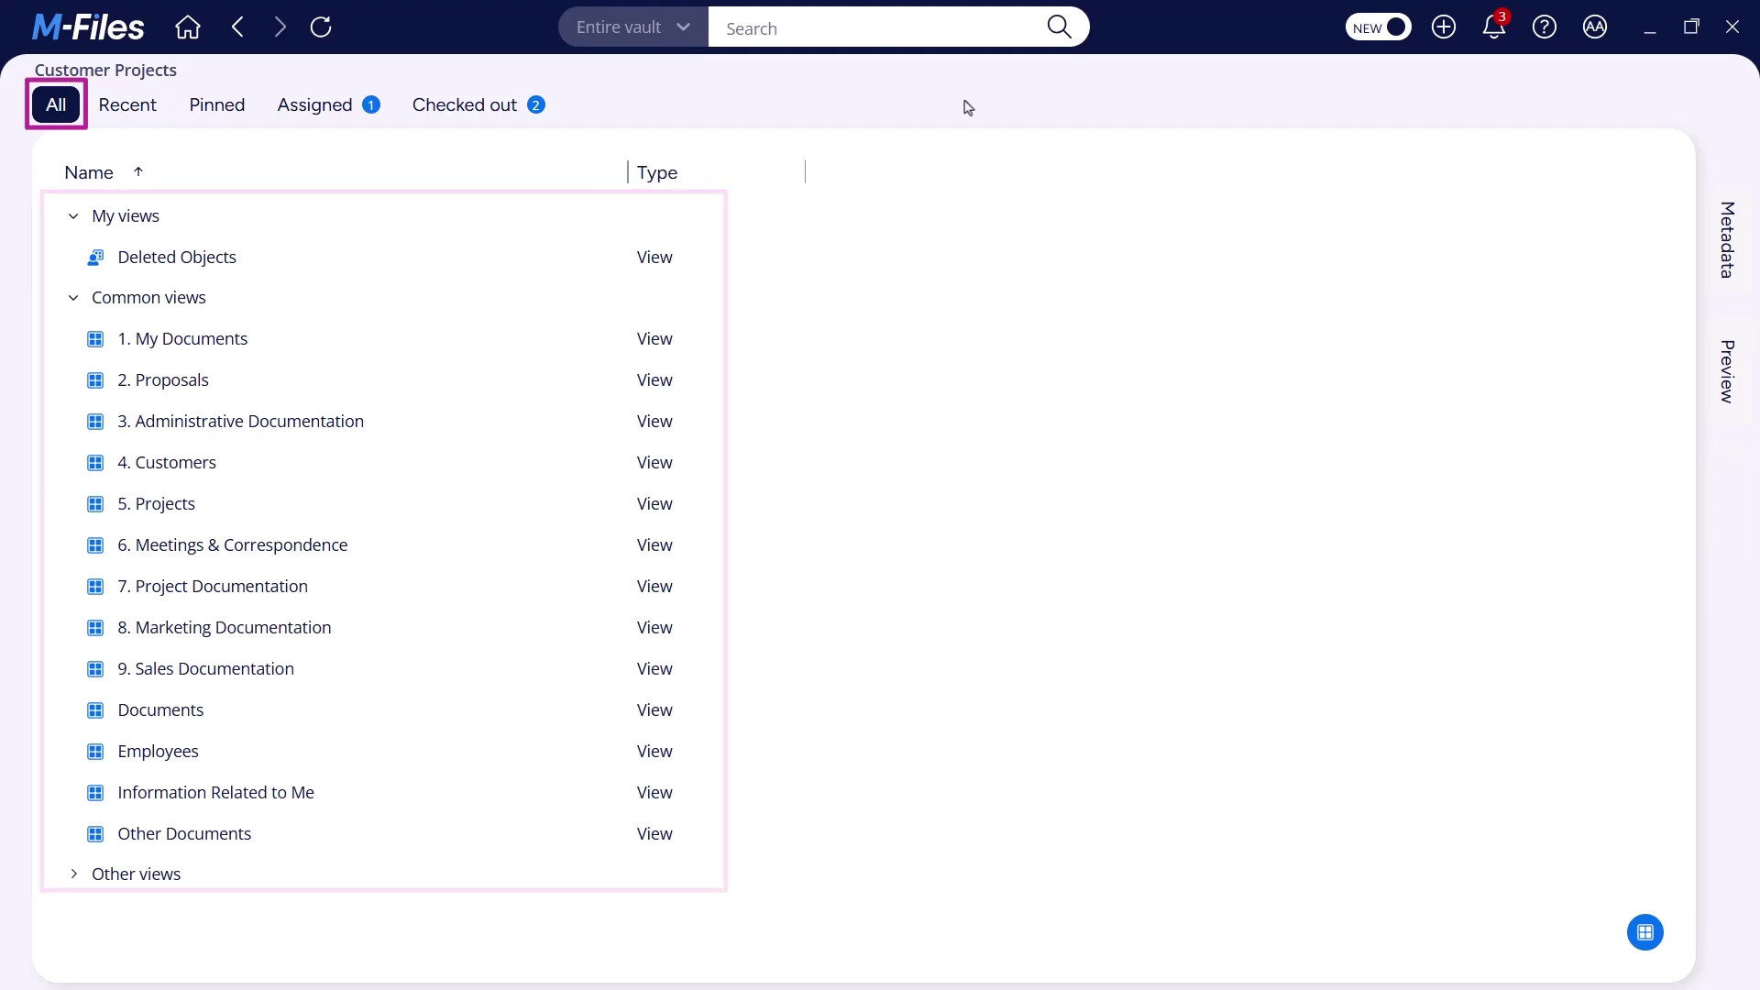
Go into Documents, open the ESTT Corporation Rebranding folder and skim its 29 documents
click(306, 708)
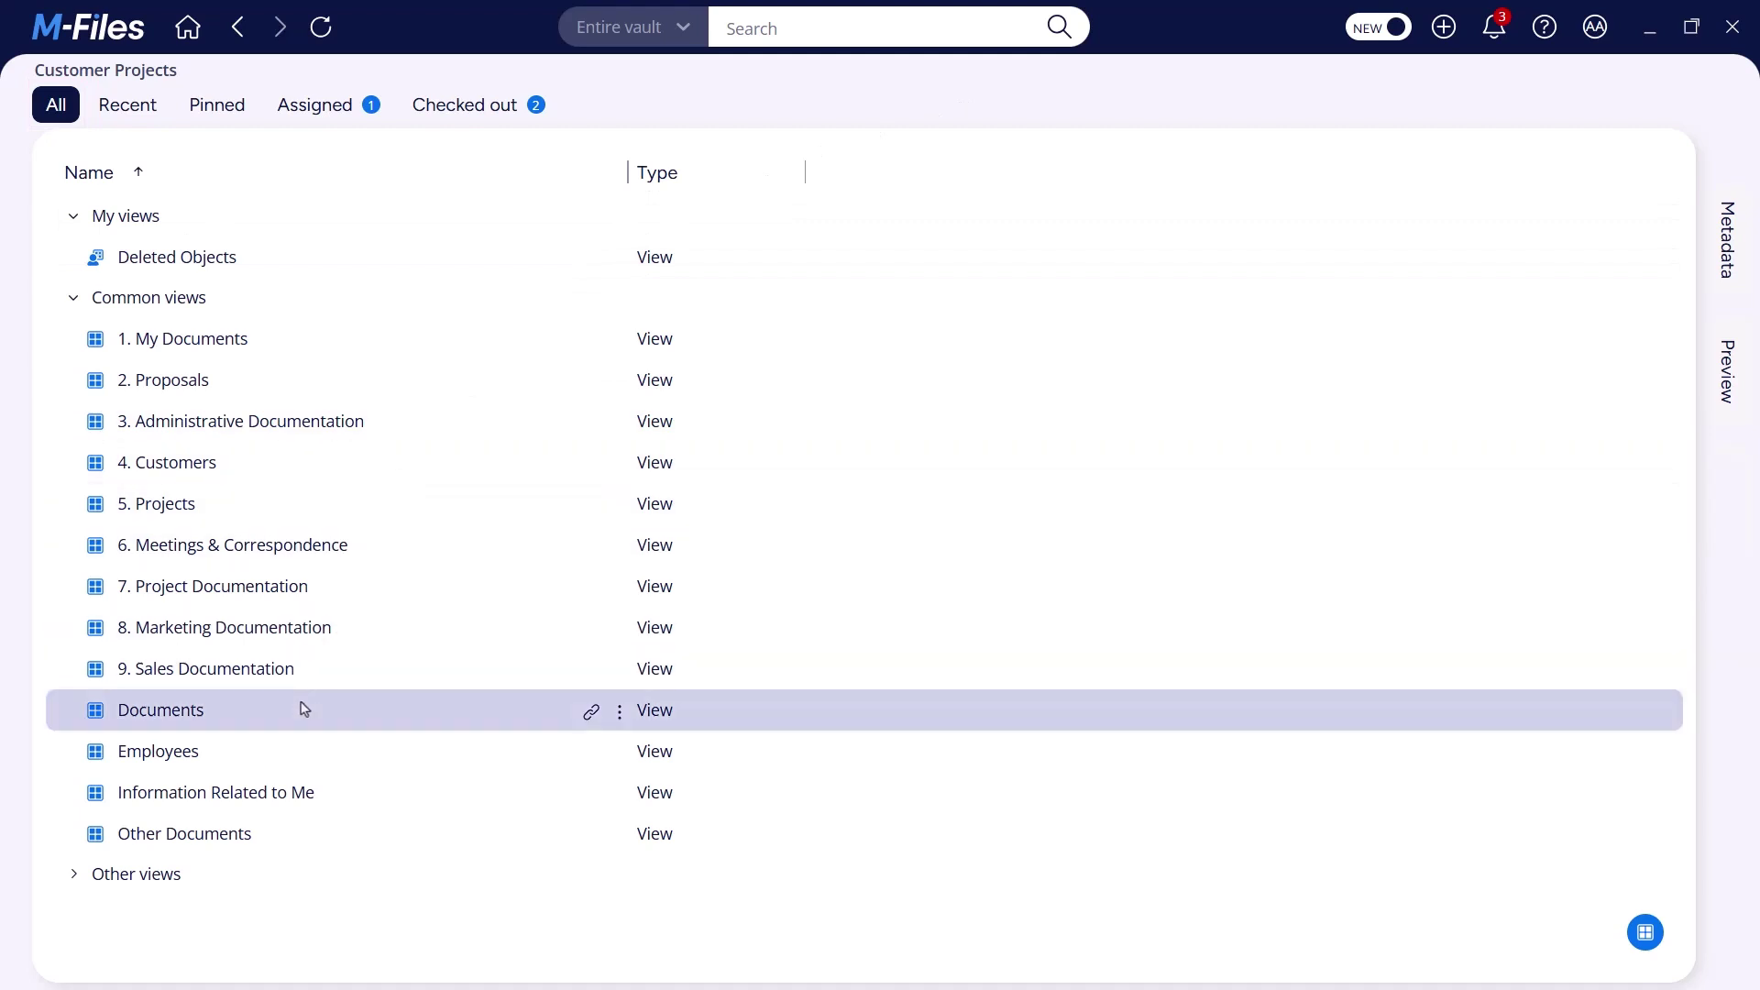
click(299, 651)
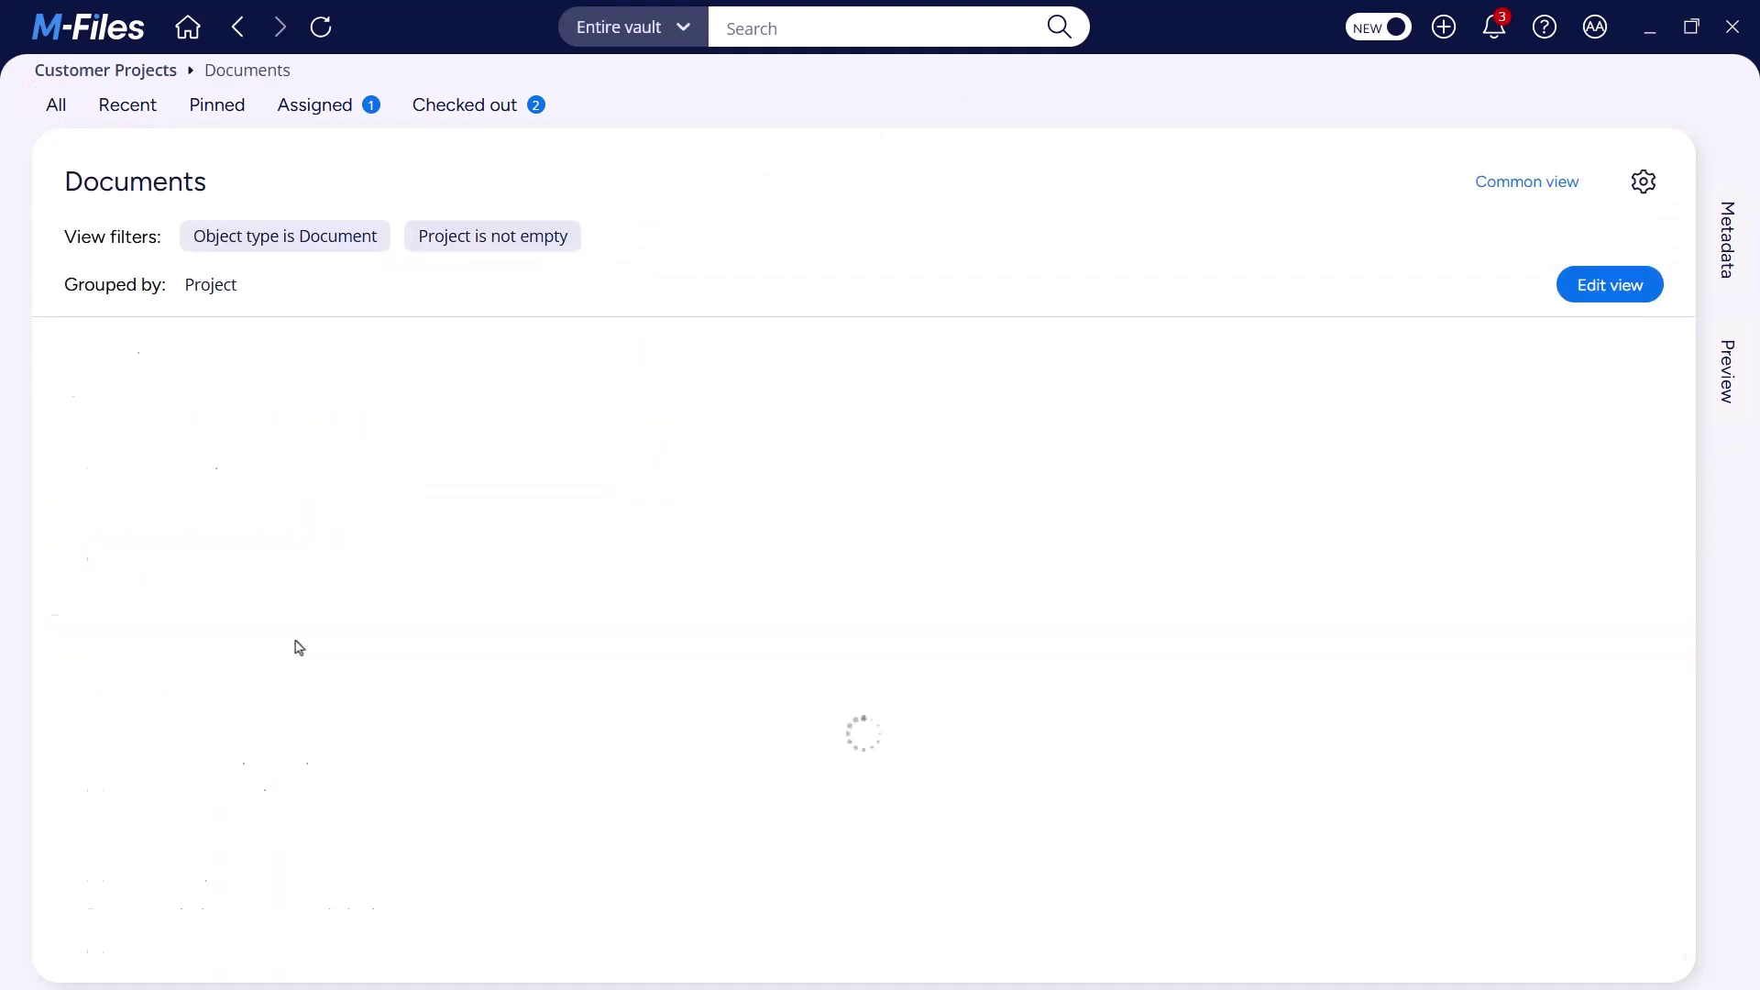
scroll(295, 647, down, 7)
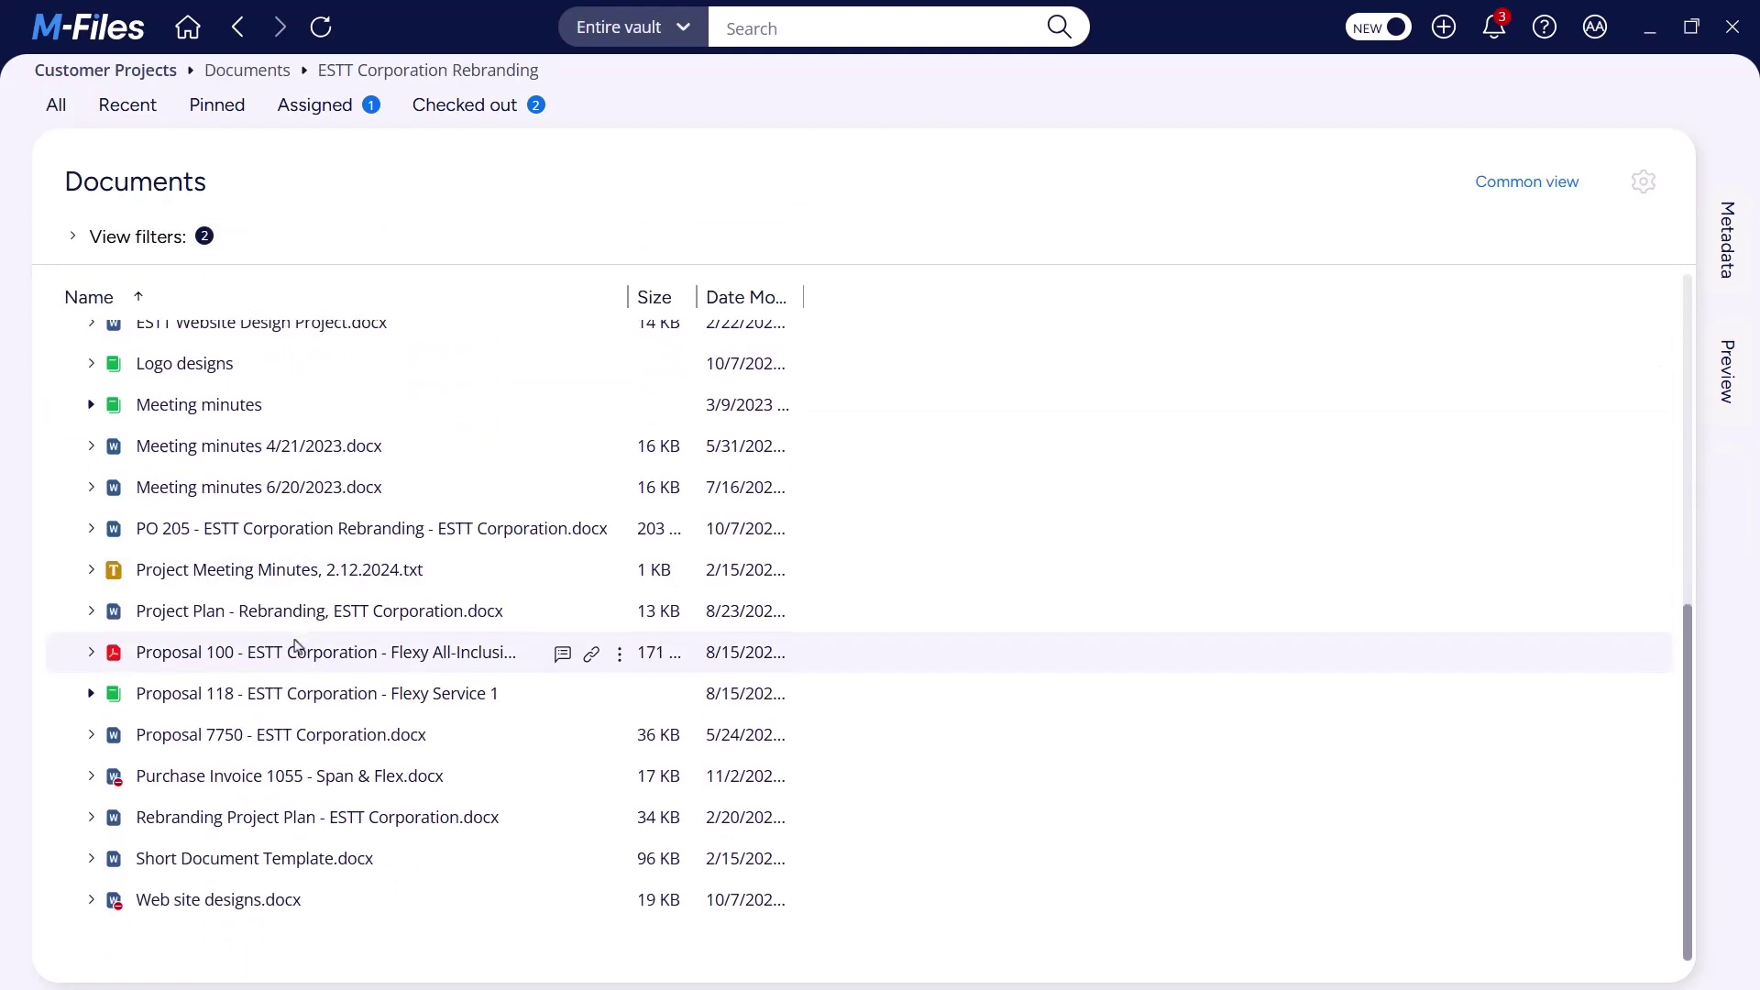
scroll(295, 646, up, 8)
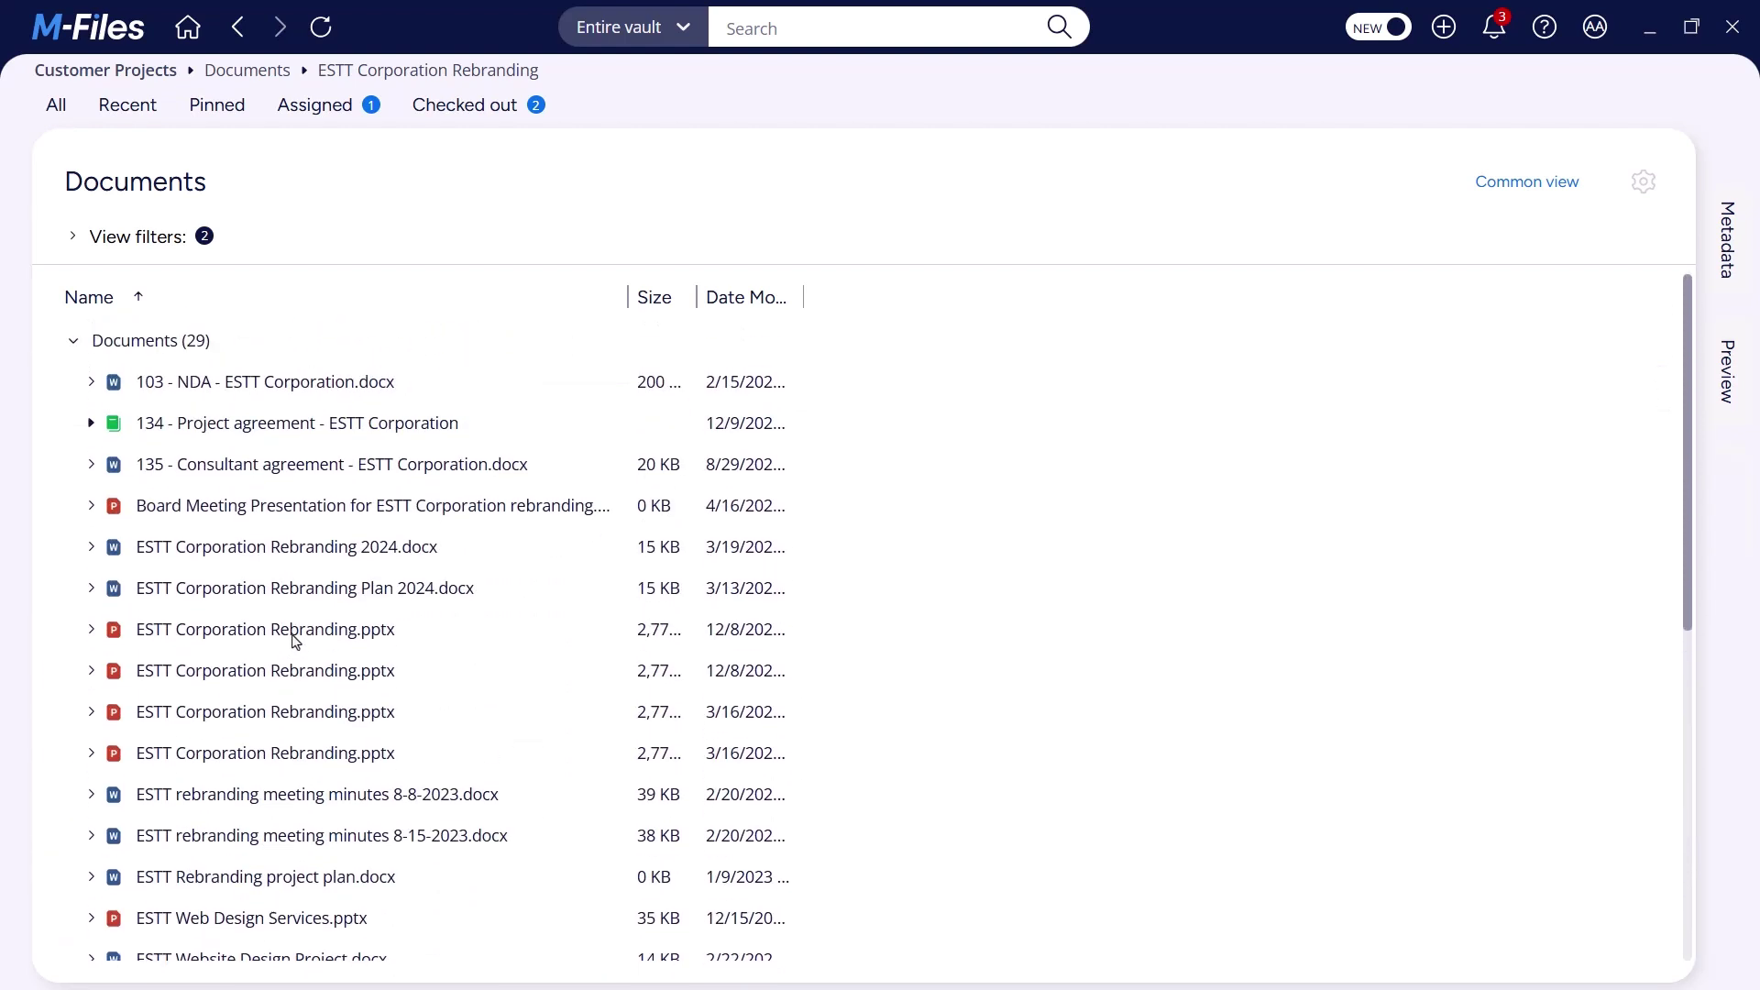
Step through the All, Recent, Assigned and Checked out lists, ending on the six Pinned documents
click(56, 106)
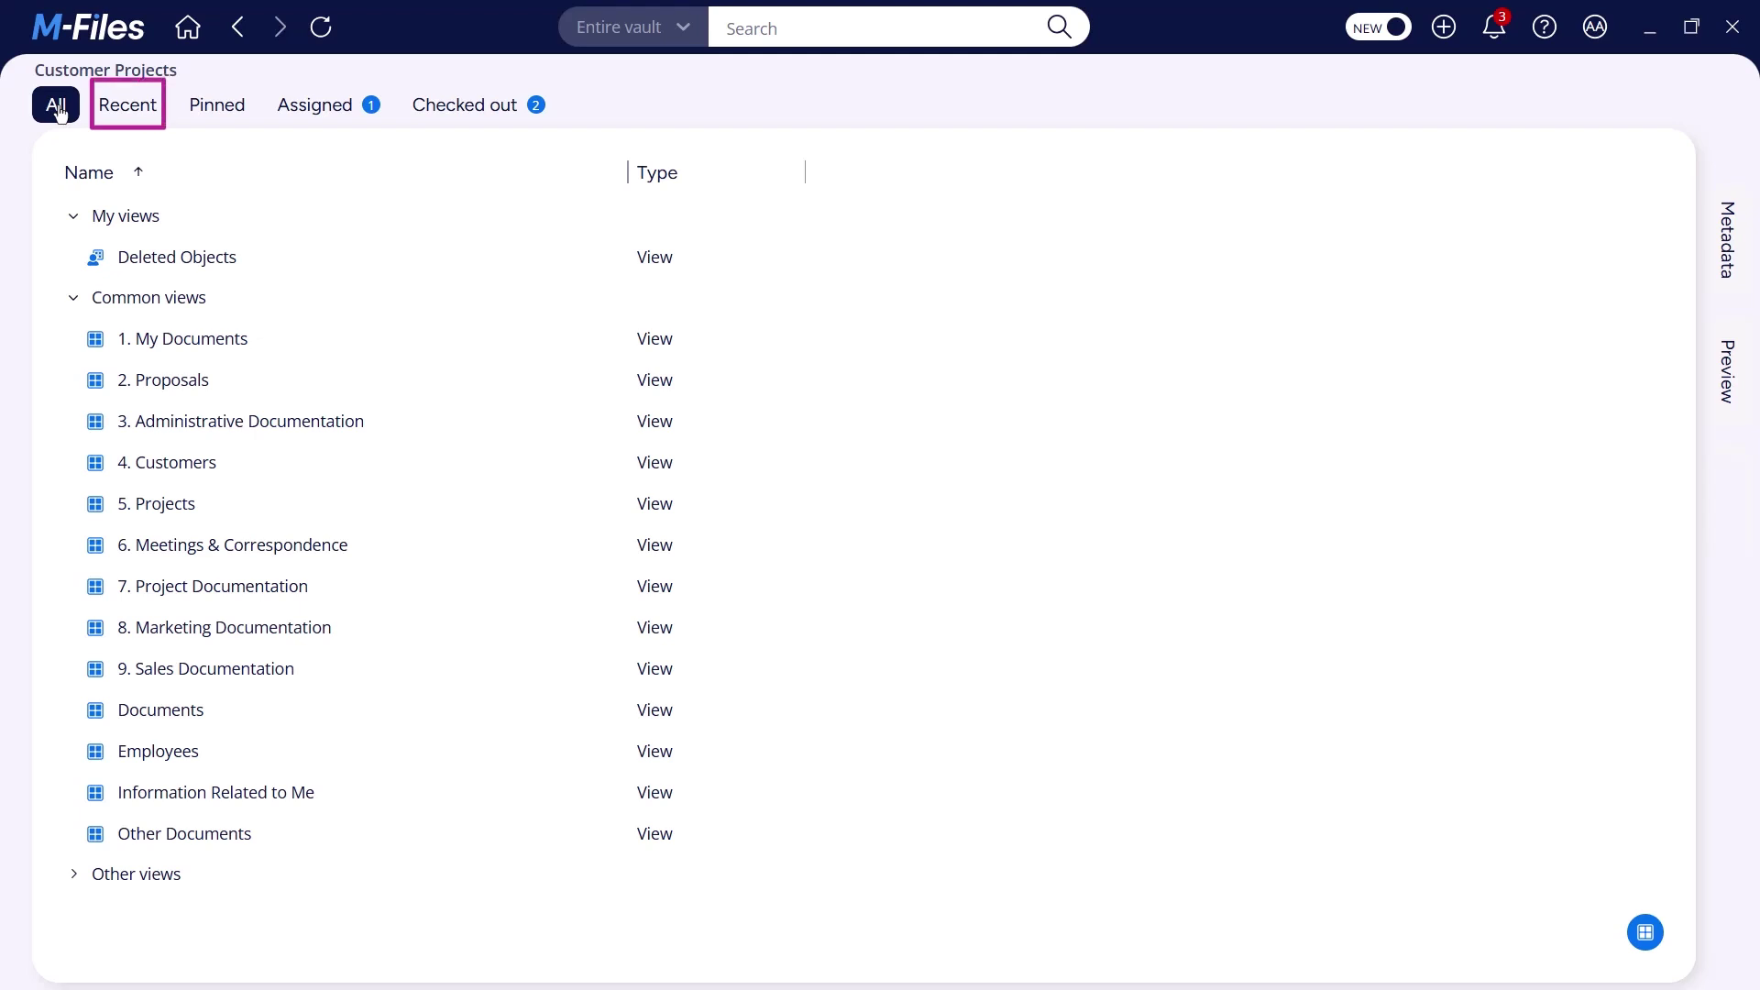
click(140, 108)
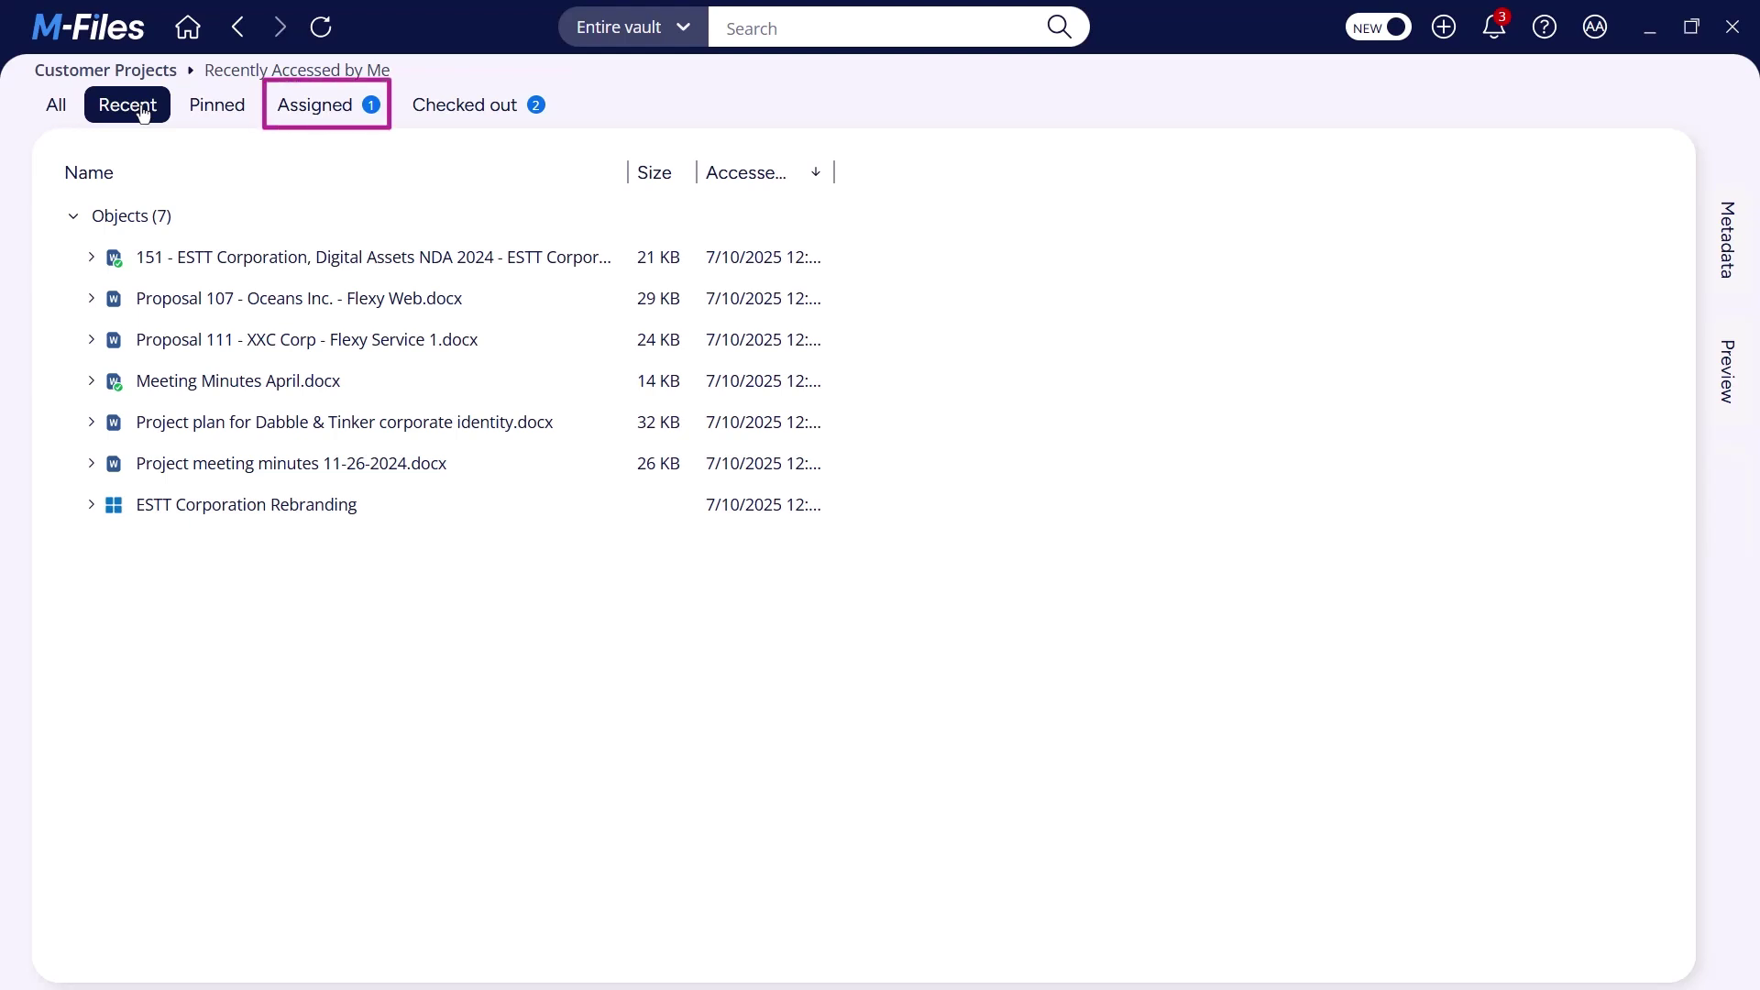
click(336, 112)
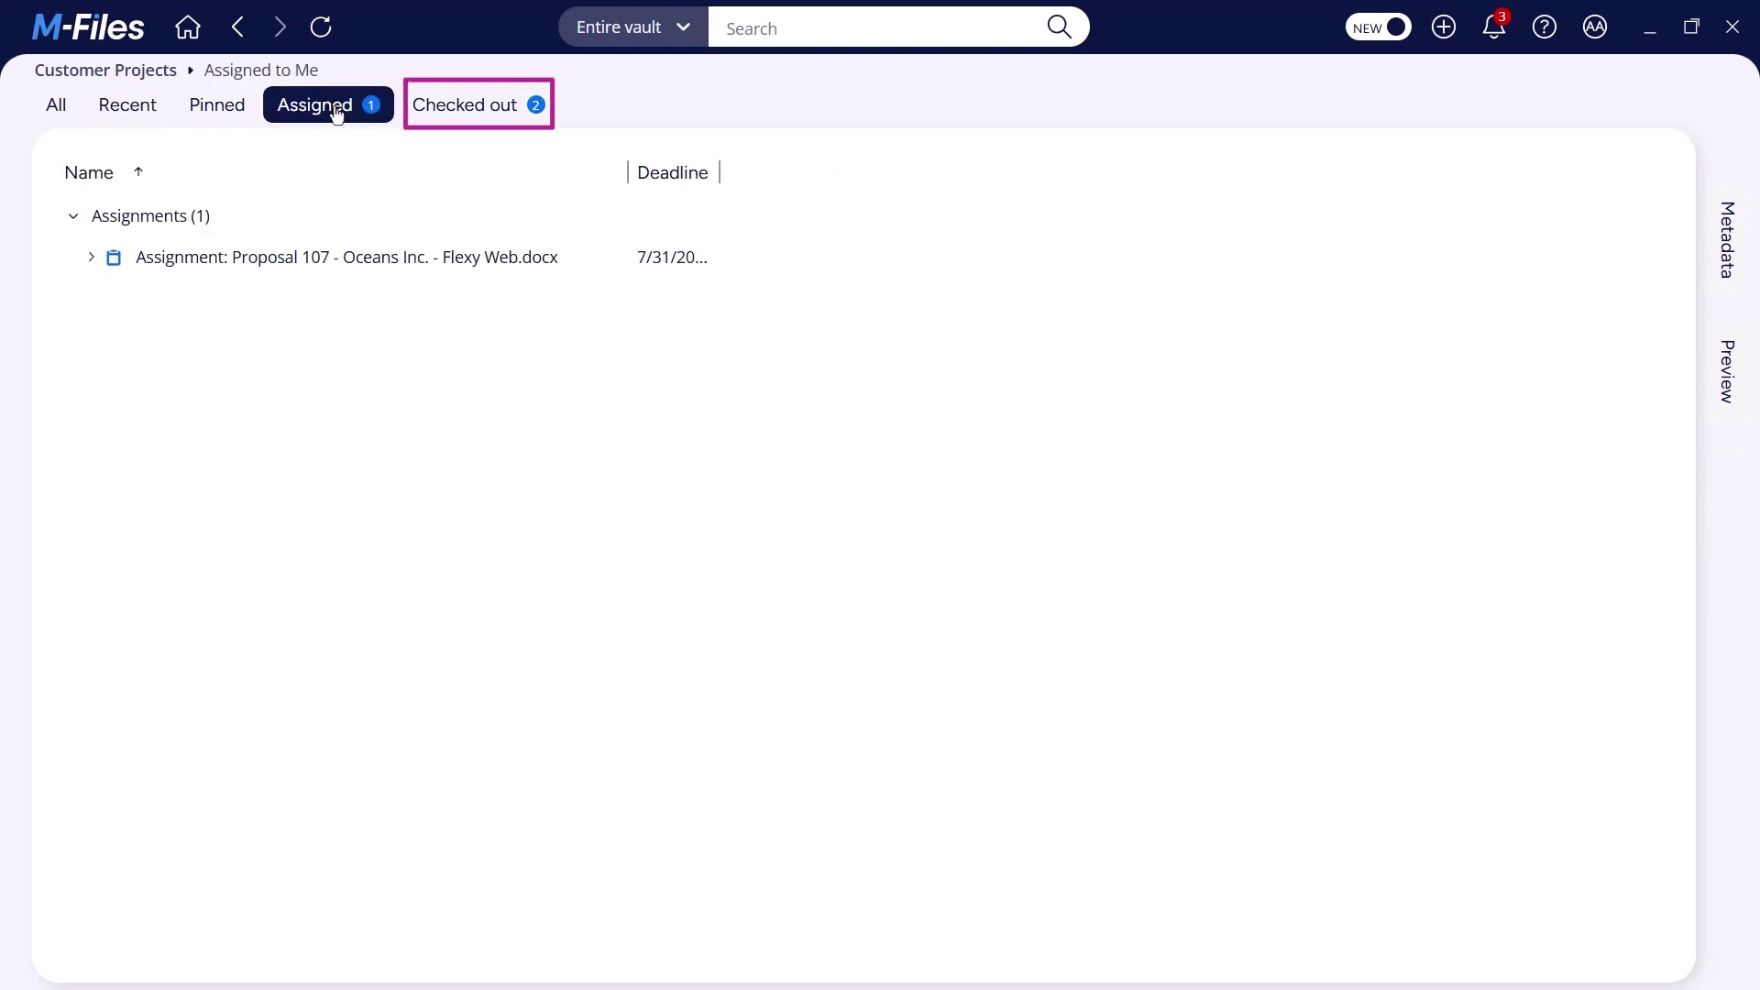
click(497, 110)
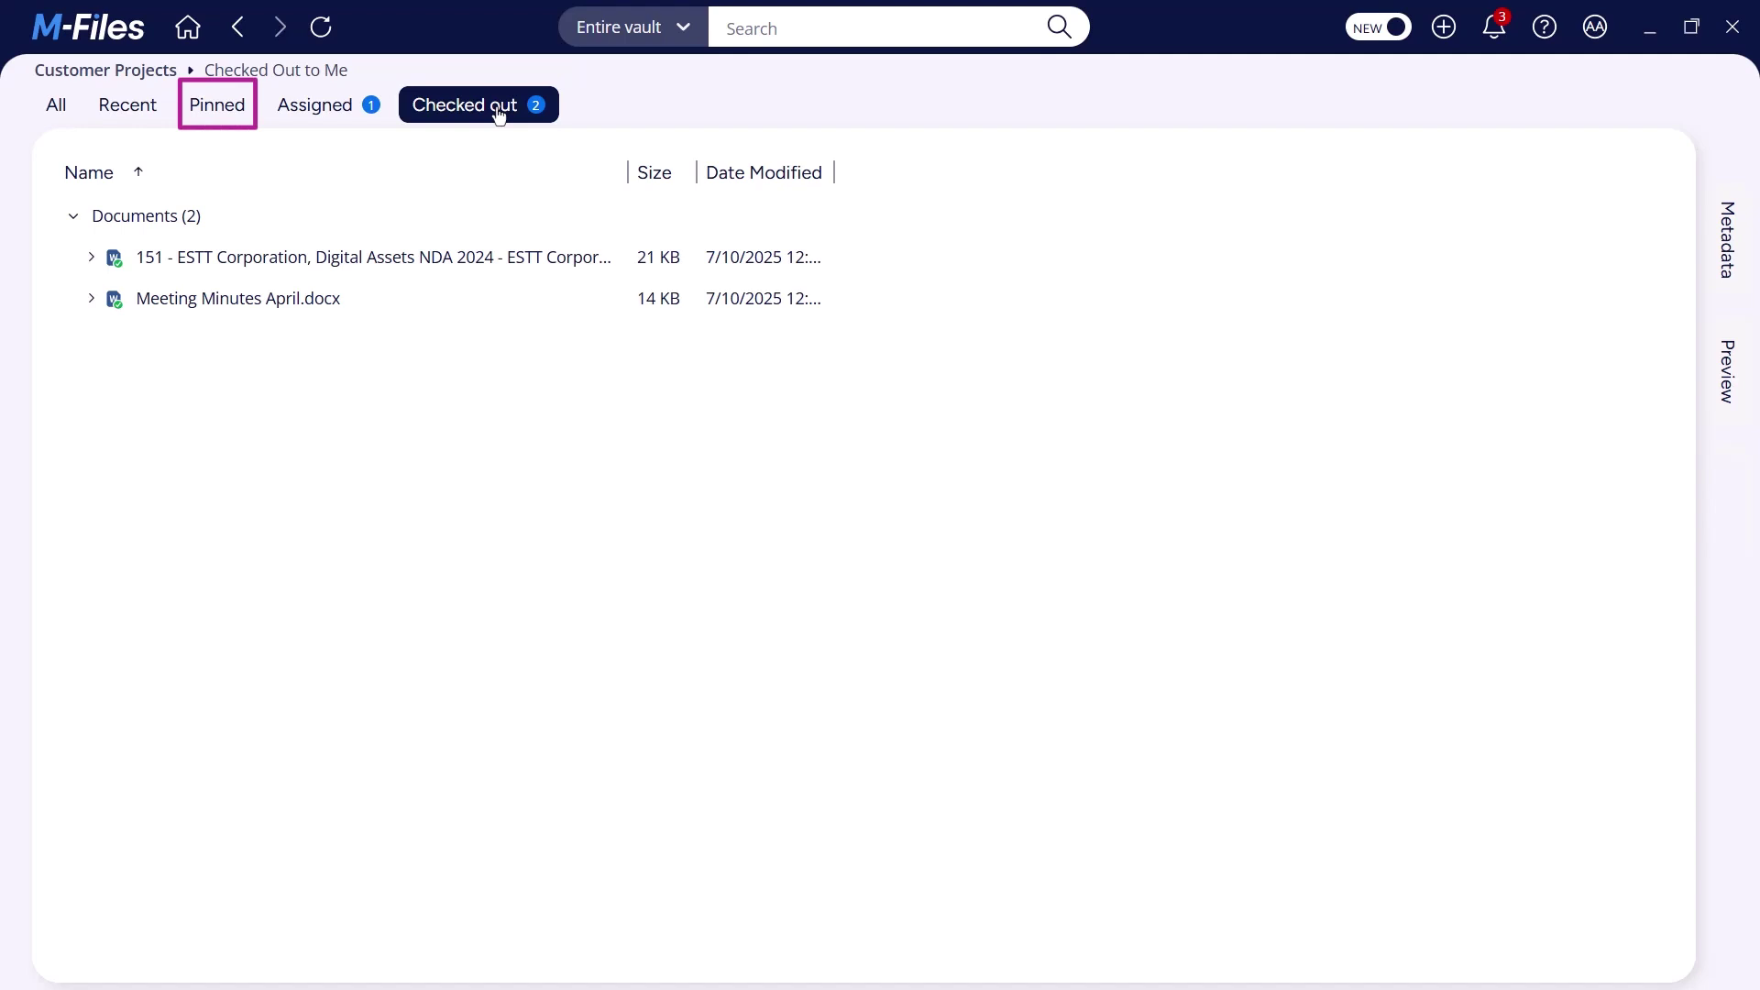
click(217, 106)
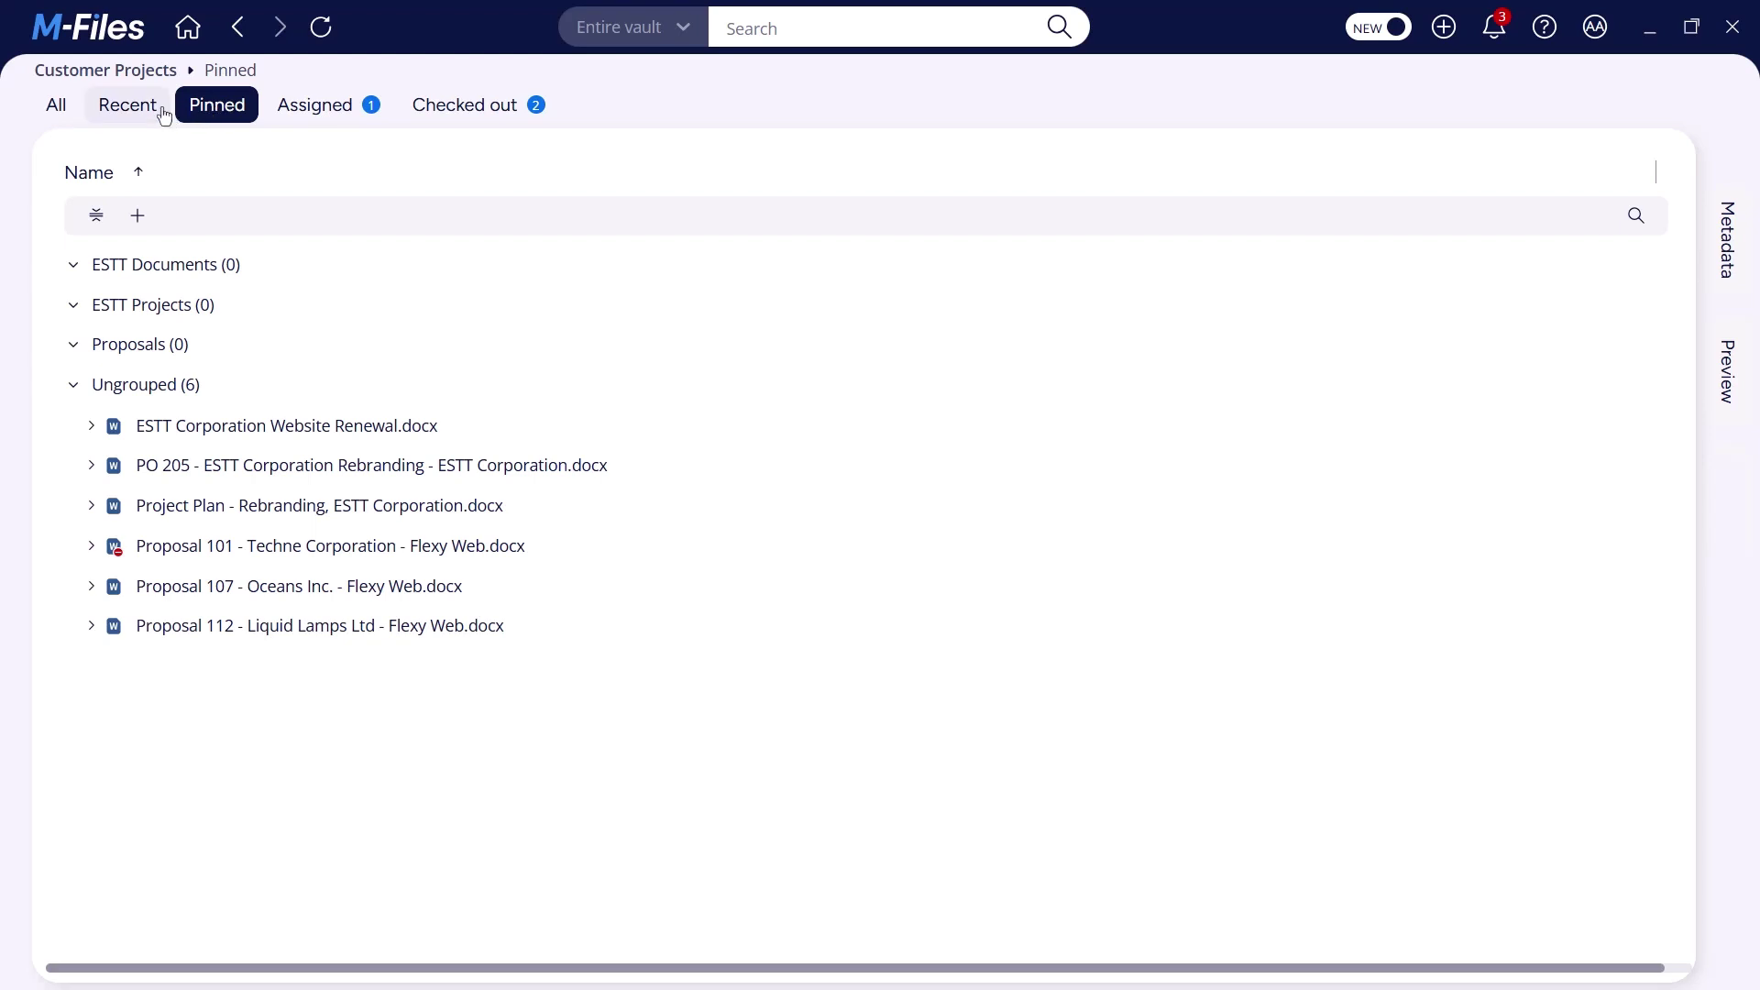
Pin the ESTT Corporation Rebranding project from the Recently Accessed by Me list
click(130, 112)
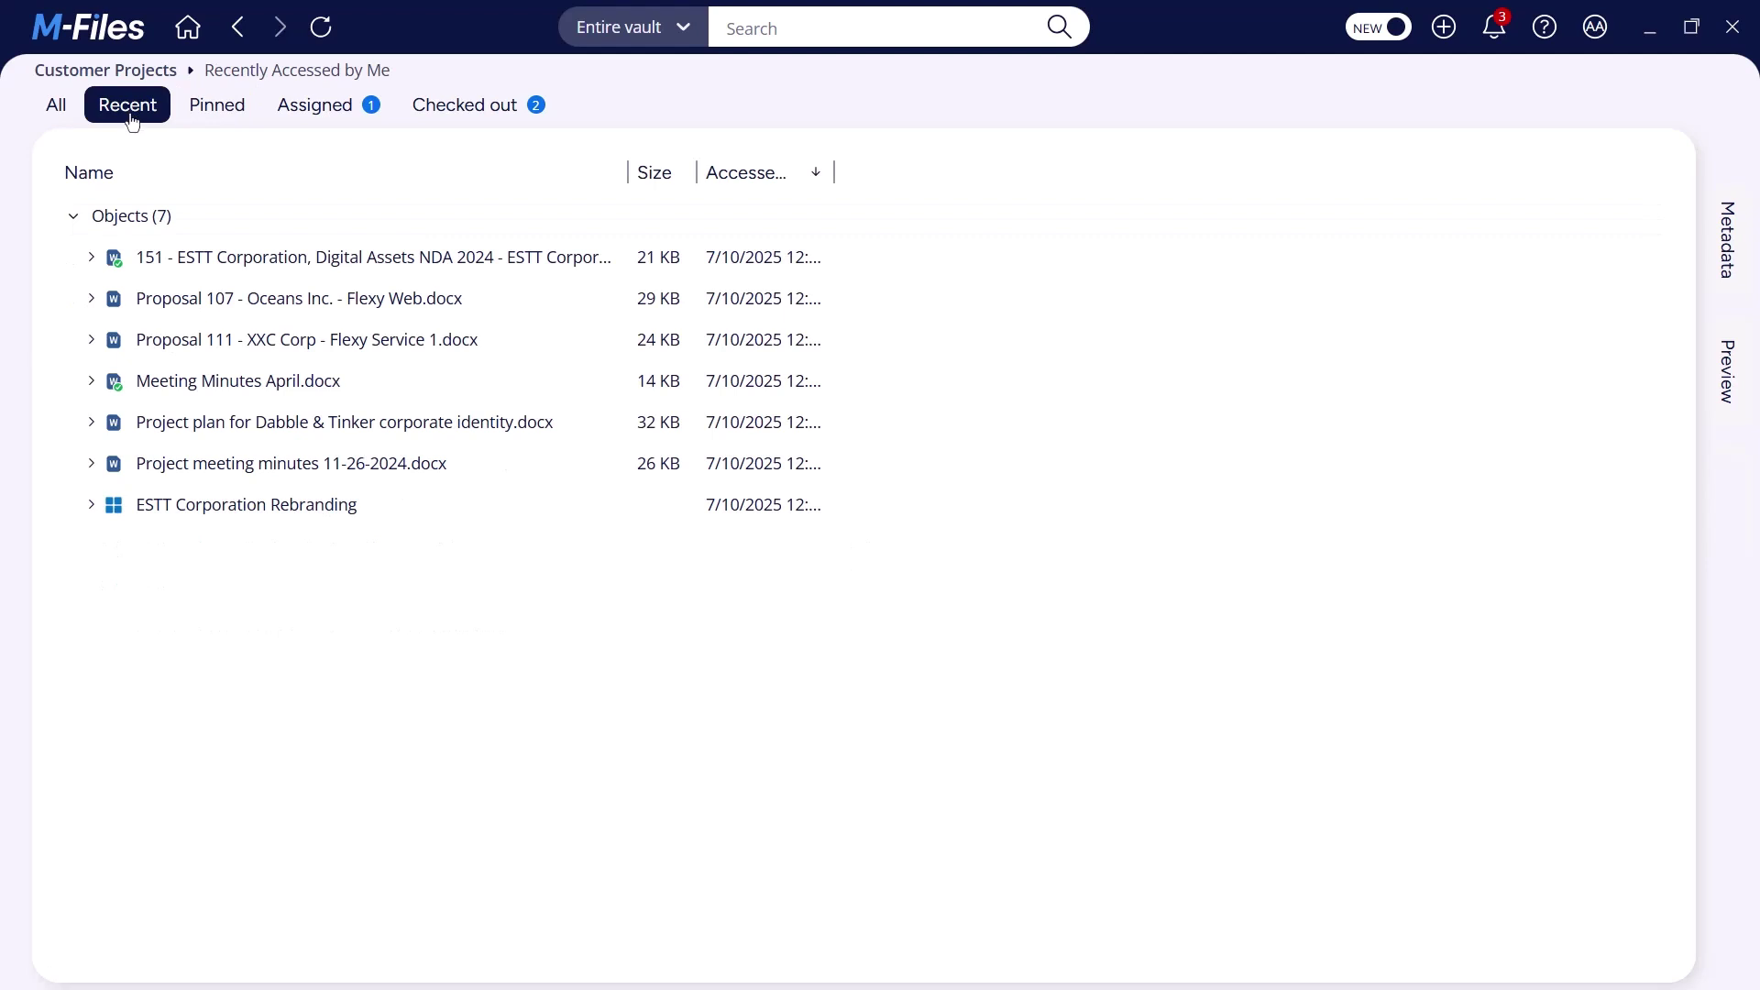
right_click(275, 516)
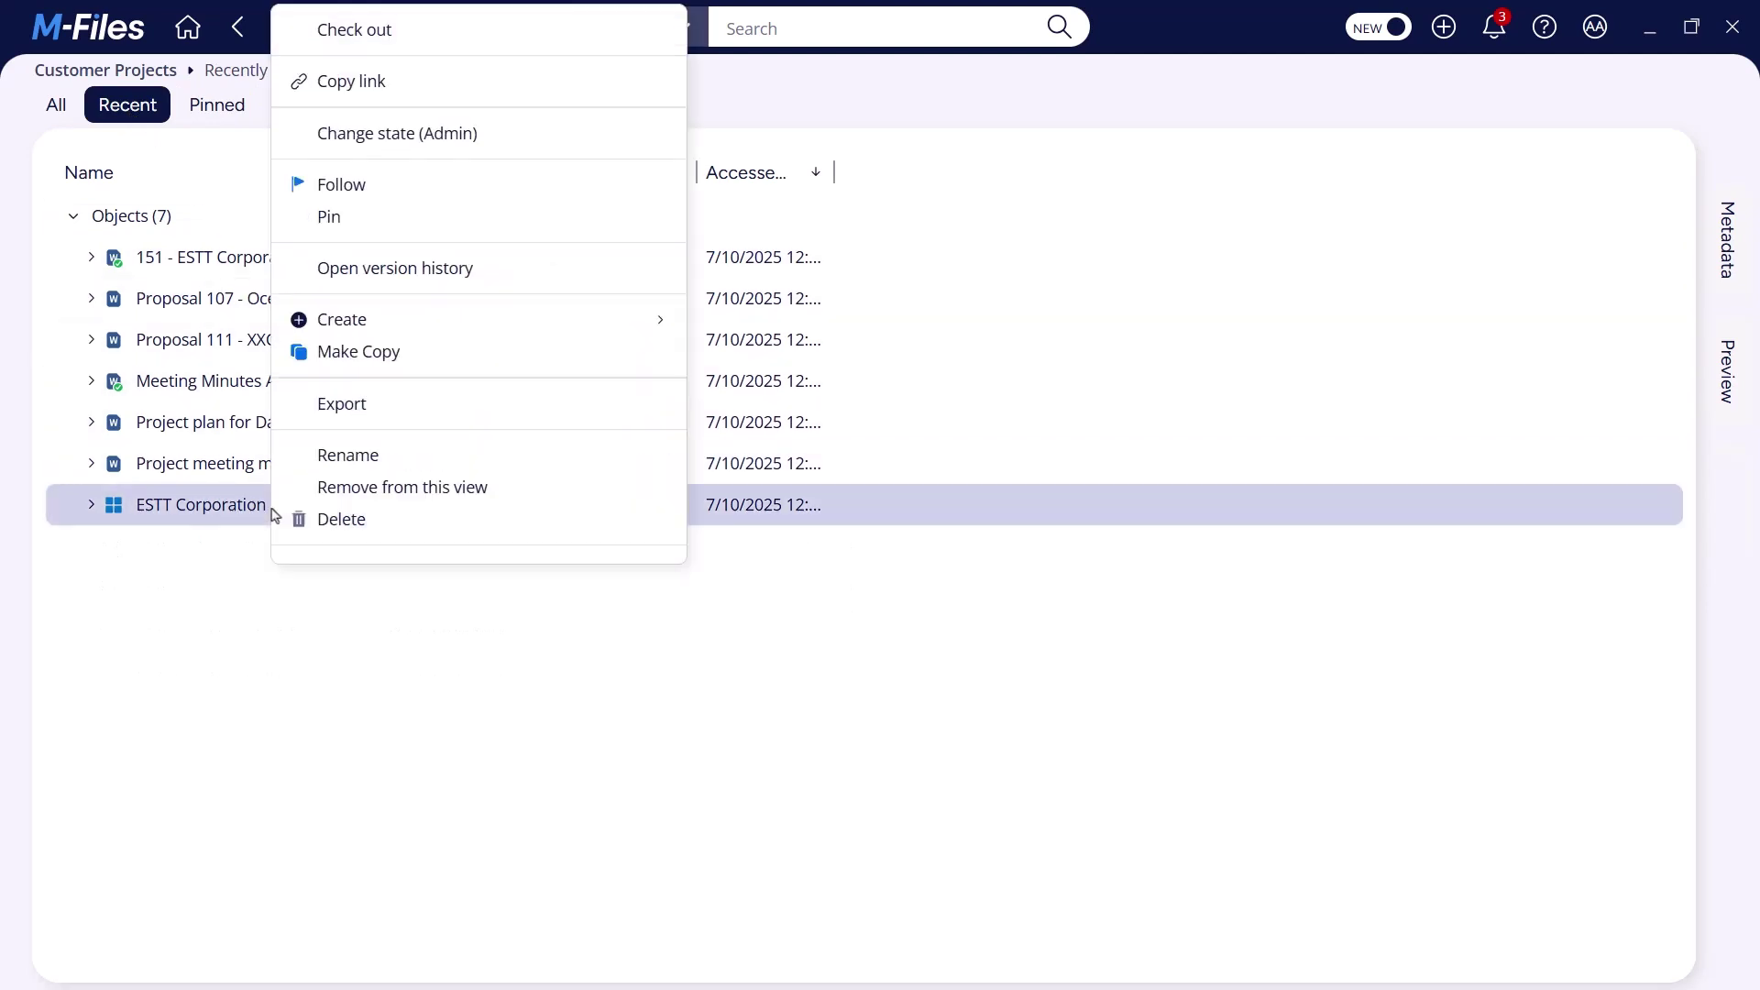
click(608, 235)
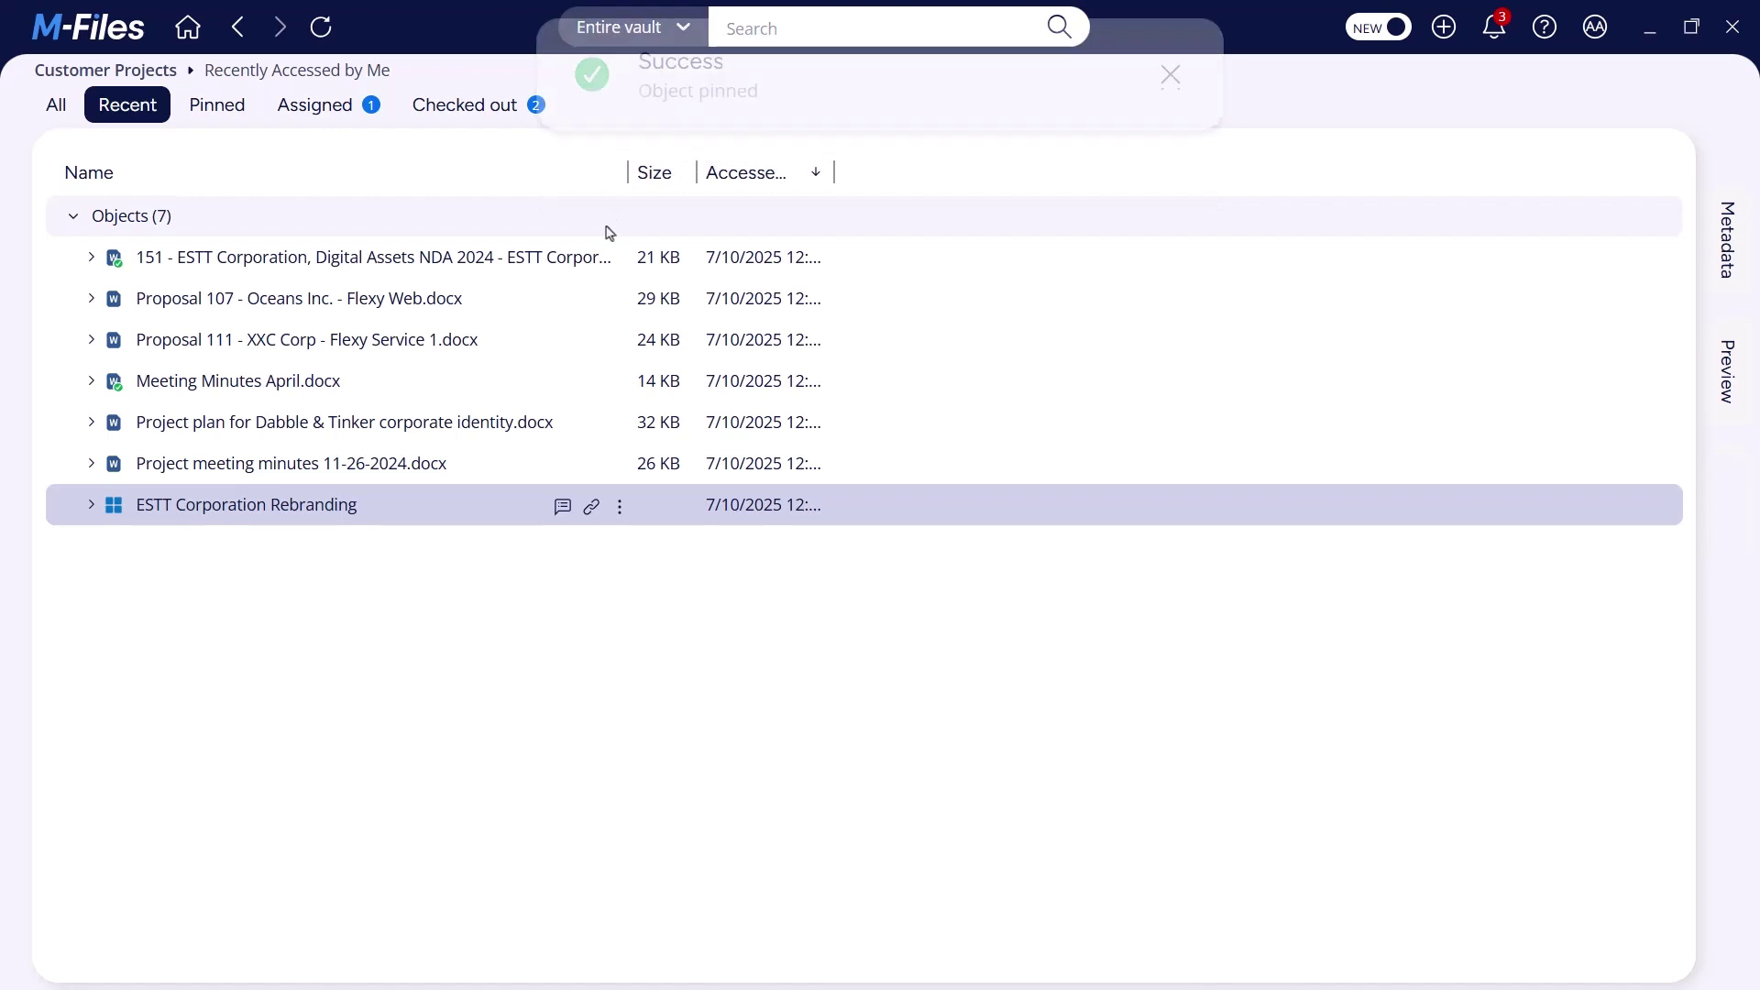
Group the rebranding project under ESTT Projects and Website Renewal, PO 205, Project Plan under ESTT Documents
click(218, 114)
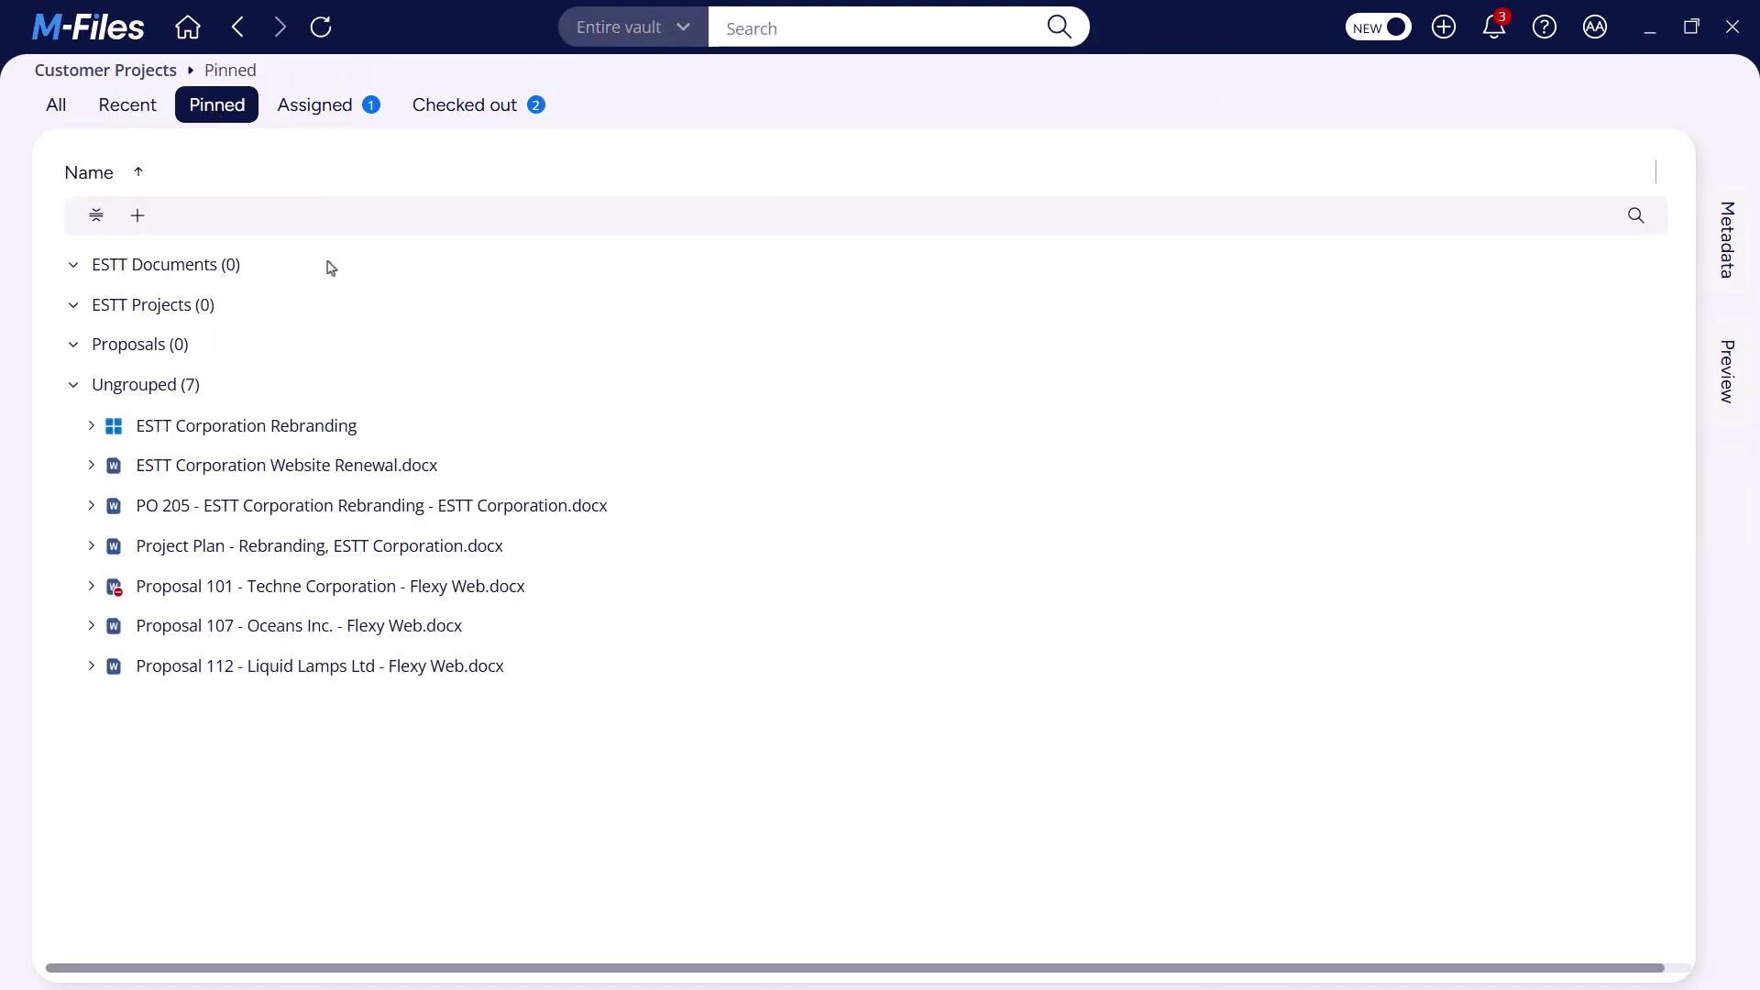
drag(322, 433, 242, 319)
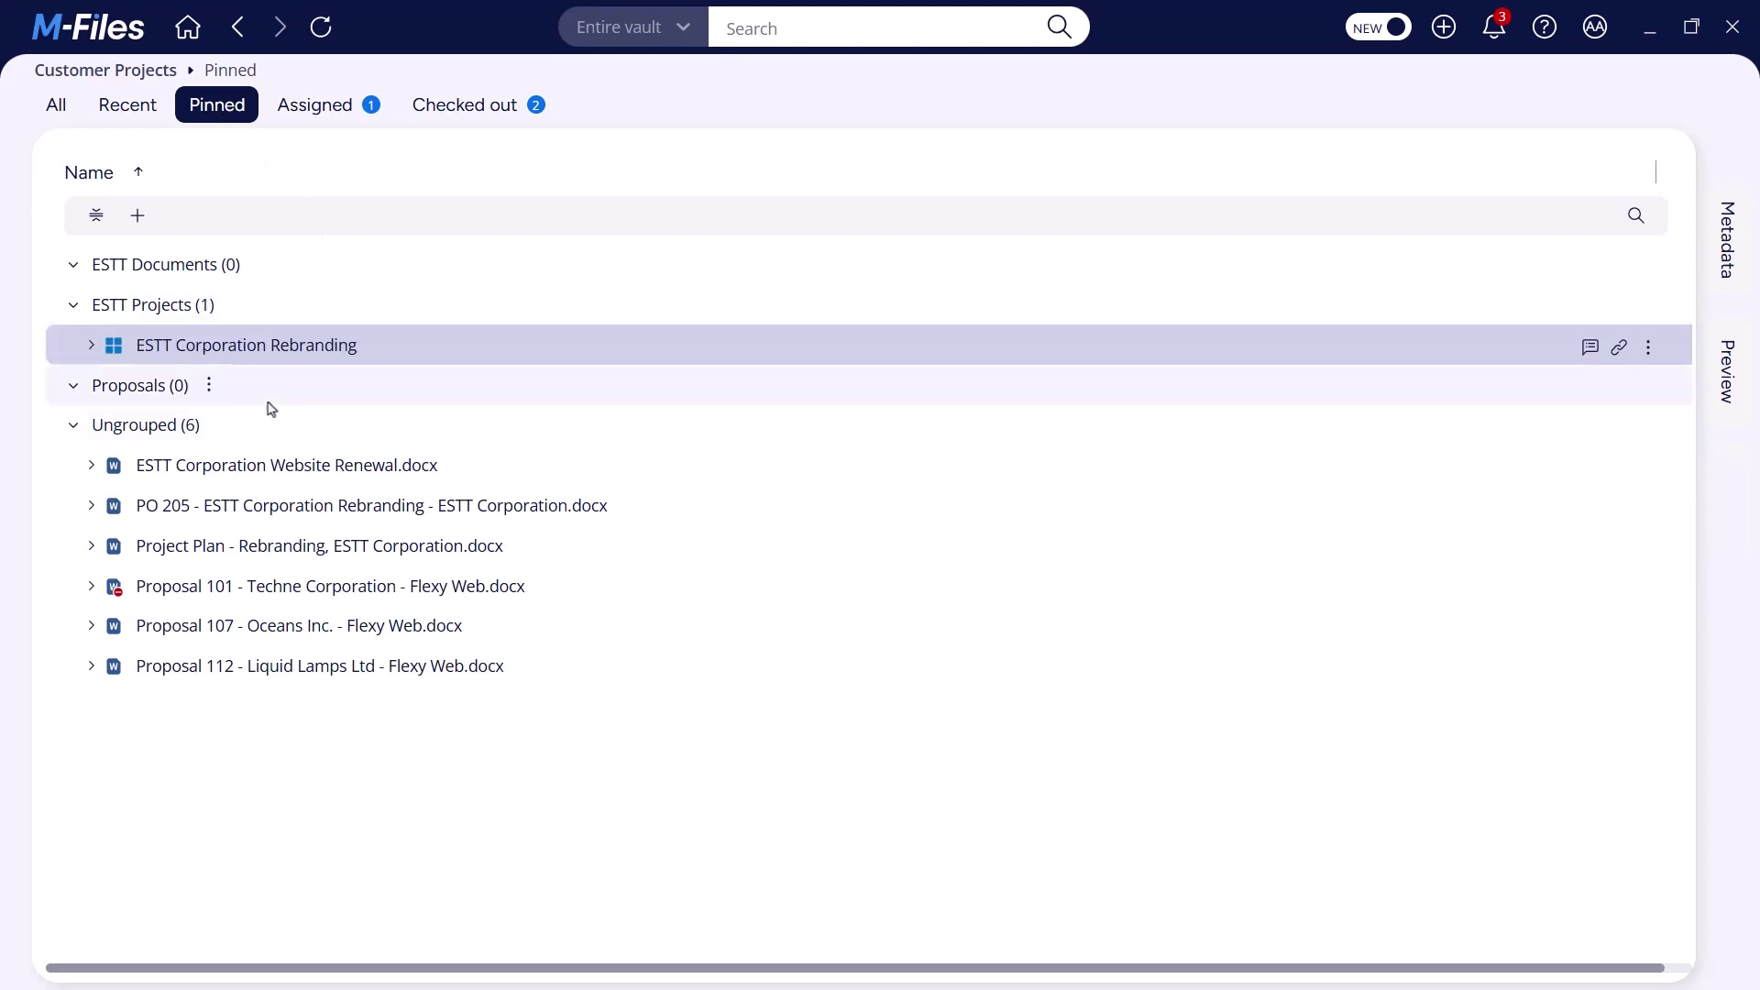
drag(251, 463, 236, 271)
drag(286, 506, 263, 275)
drag(306, 548, 263, 275)
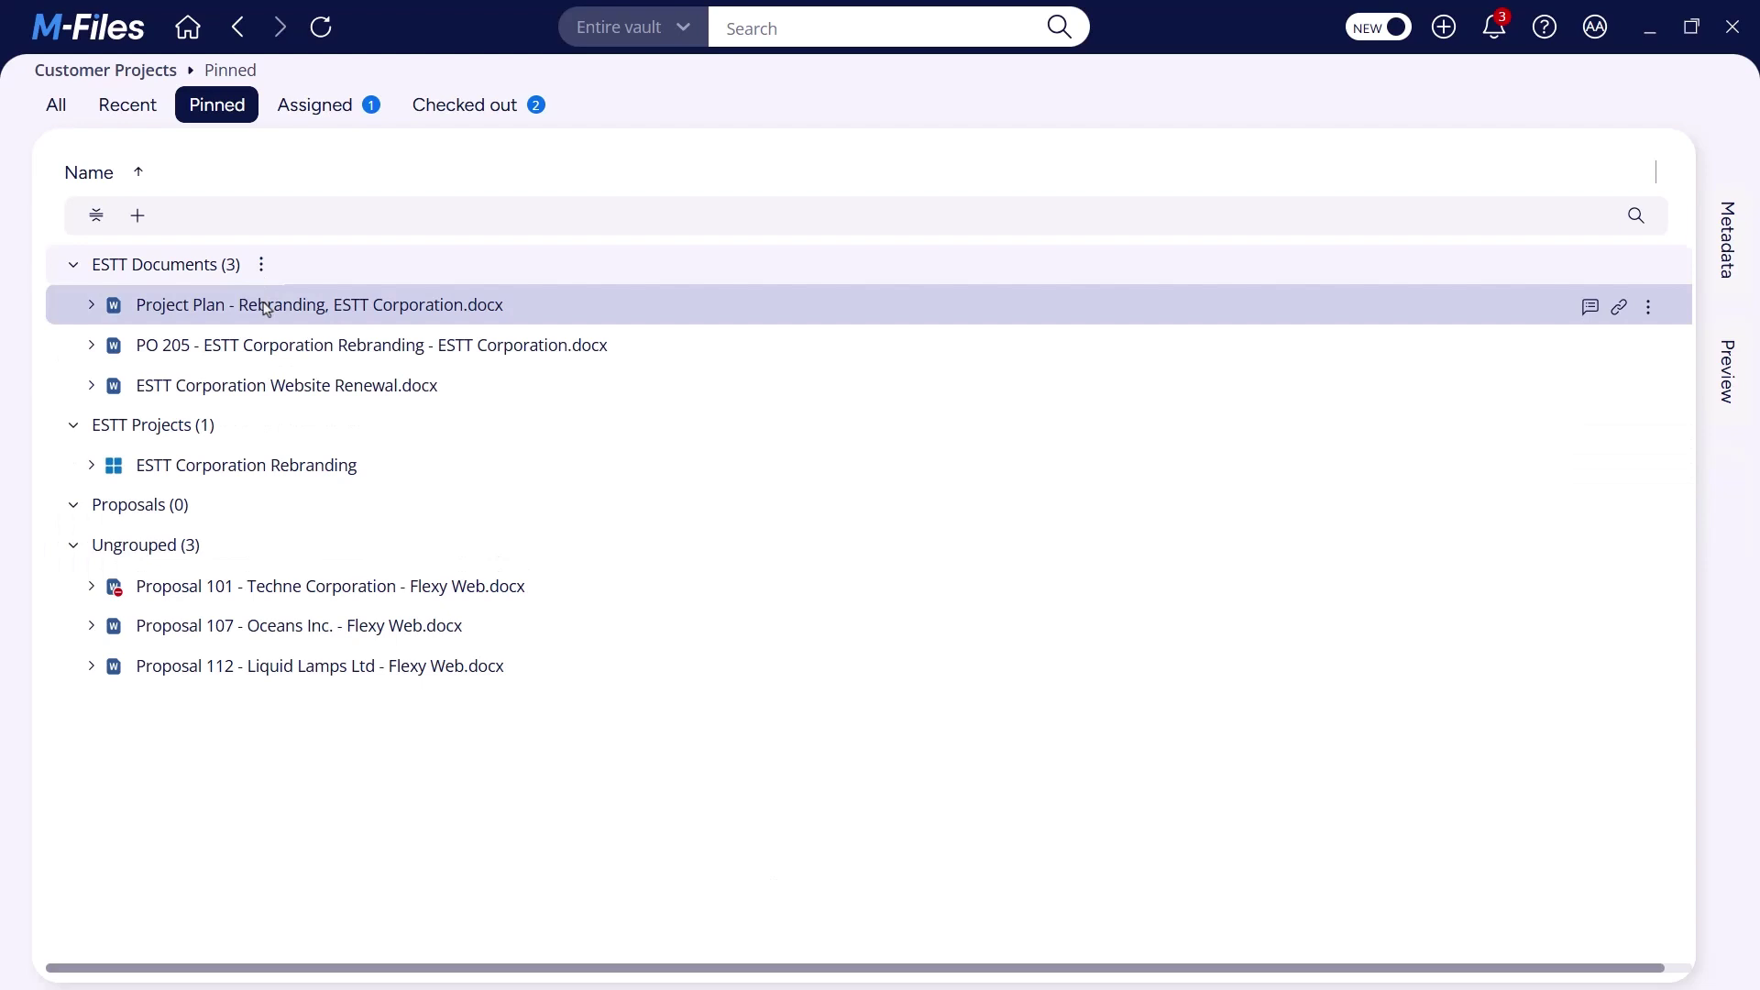
Move Proposals 101, 107 and 112 into the Proposals group
drag(287, 592, 280, 502)
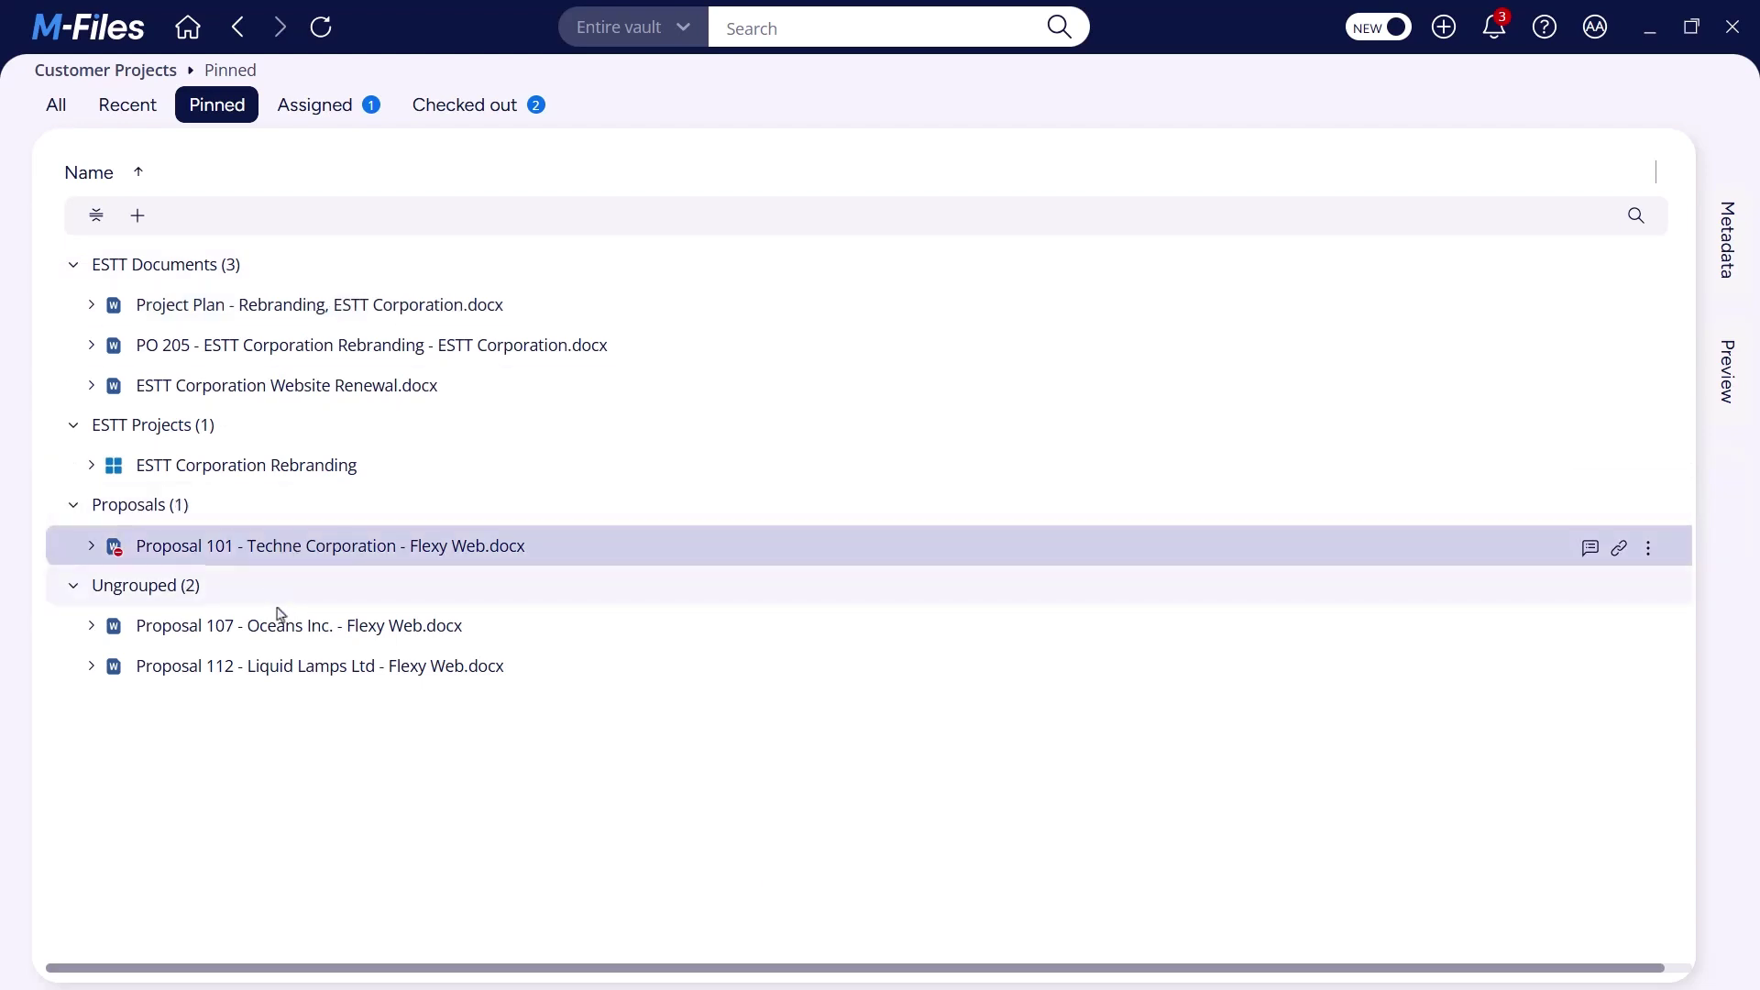
drag(267, 624, 256, 510)
drag(253, 666, 220, 511)
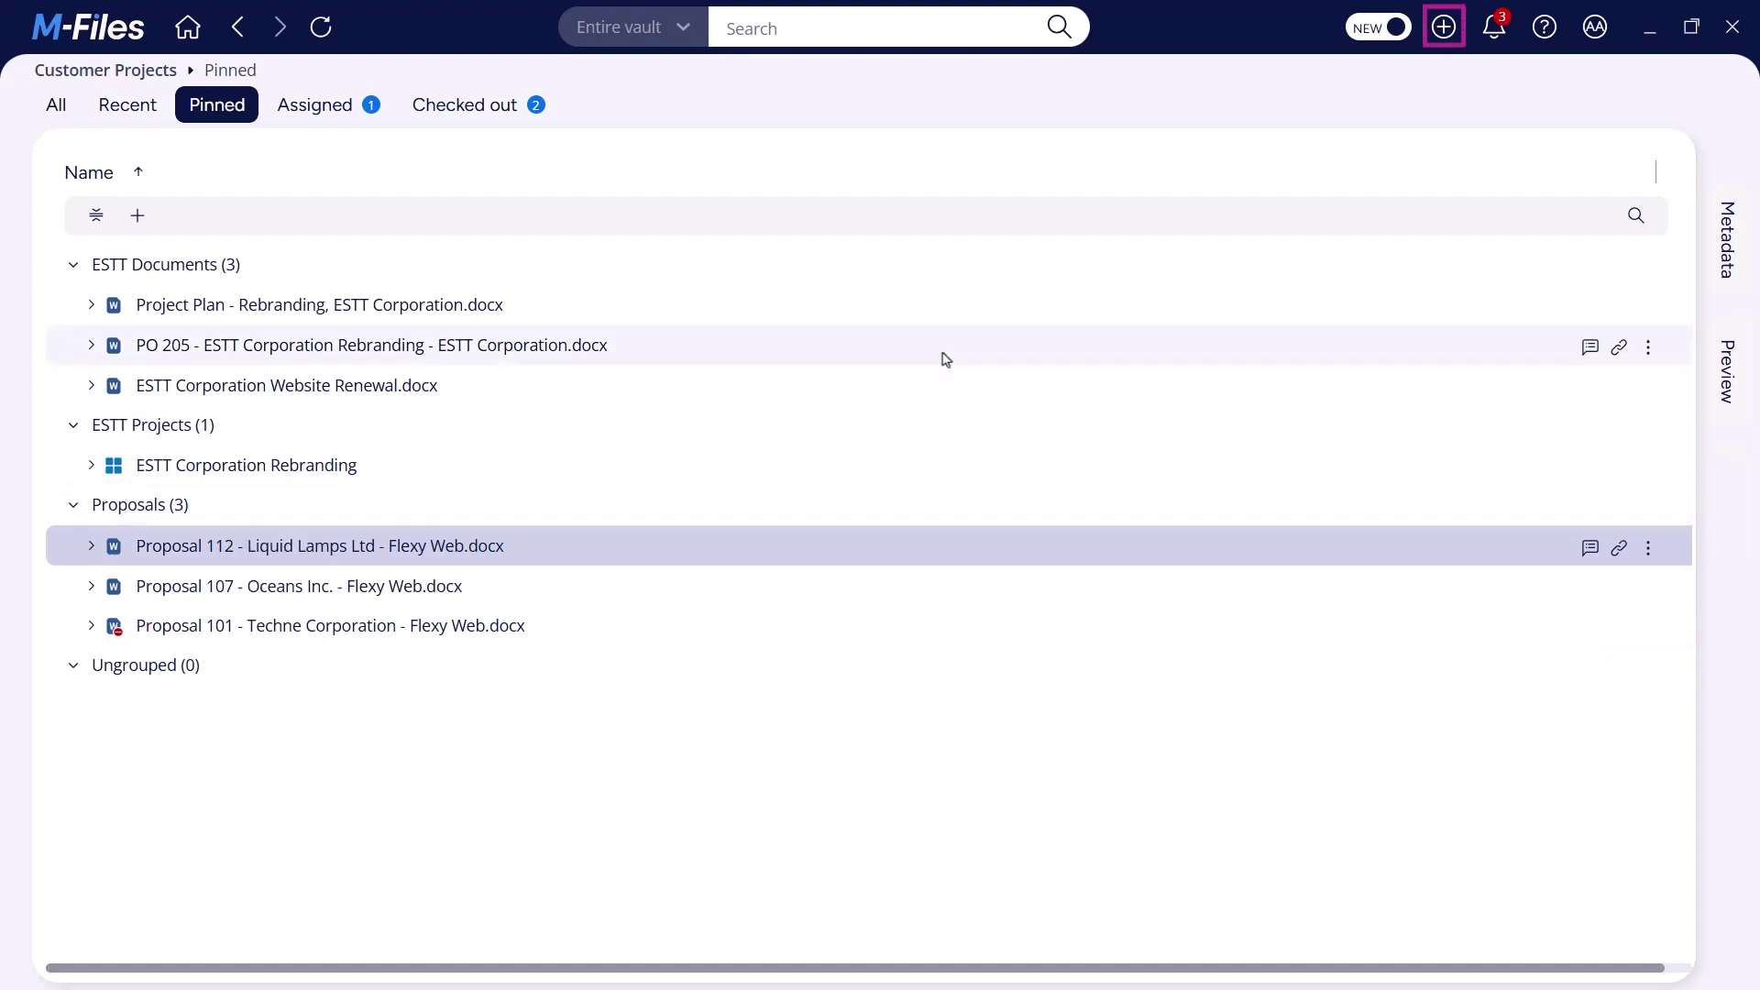
click(1445, 30)
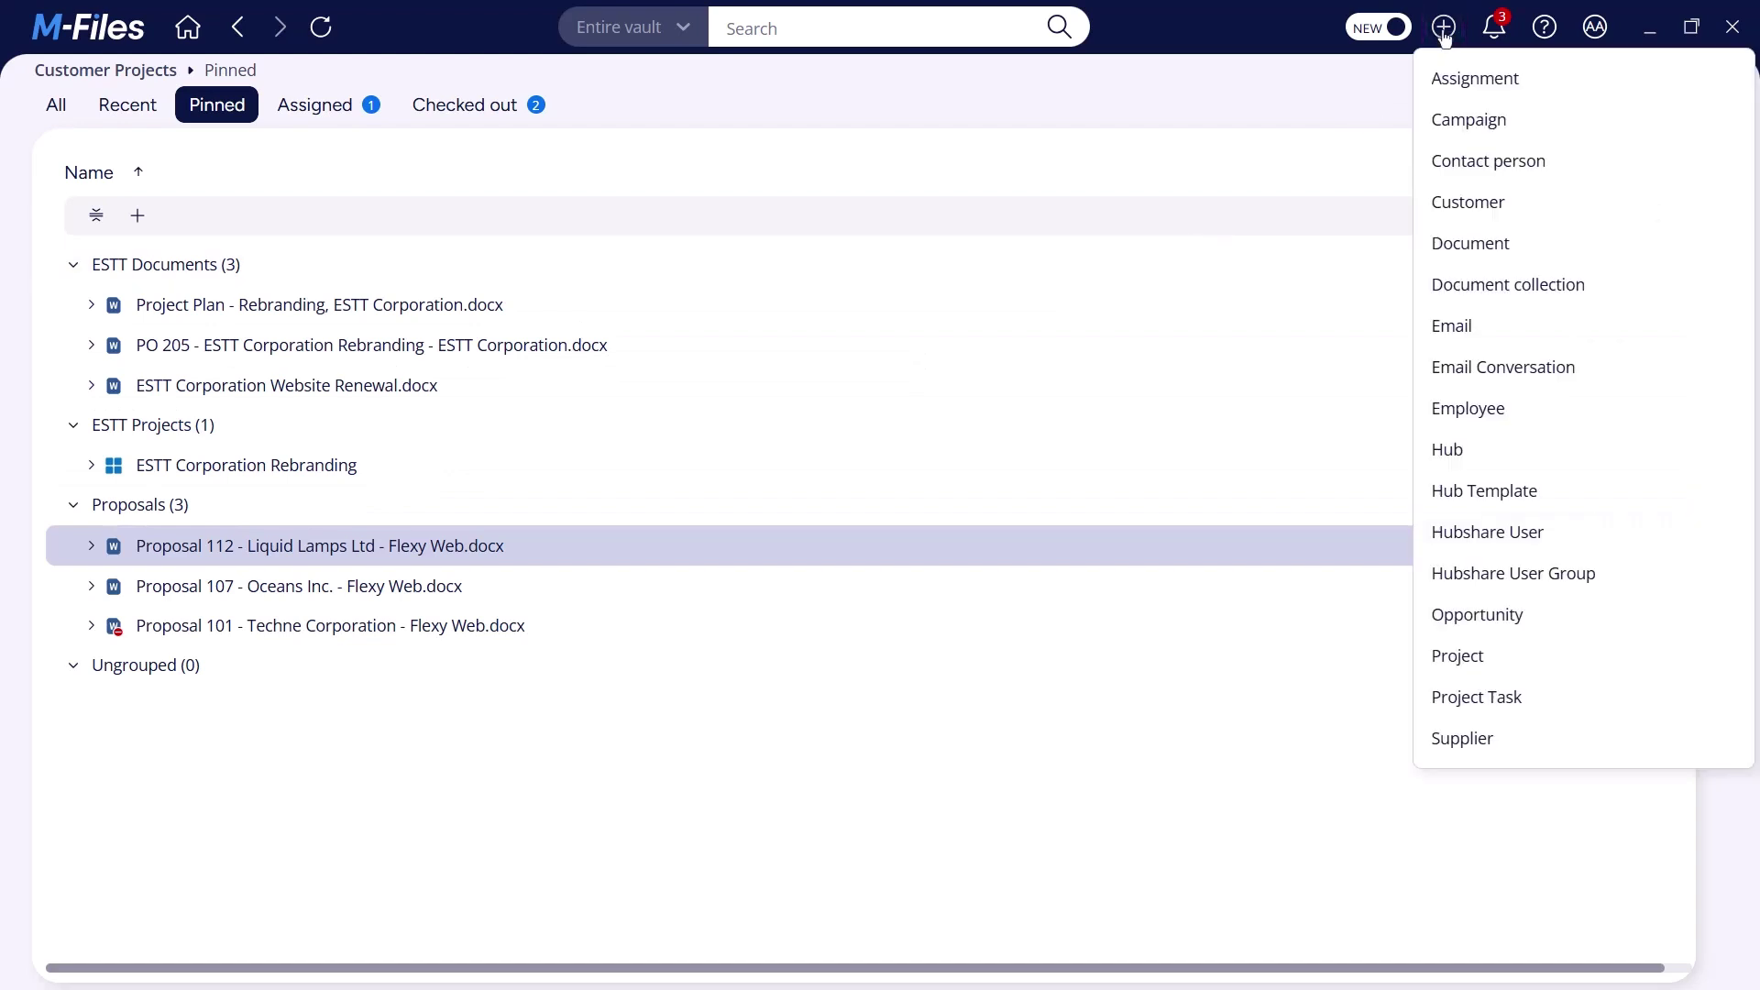
click(1505, 248)
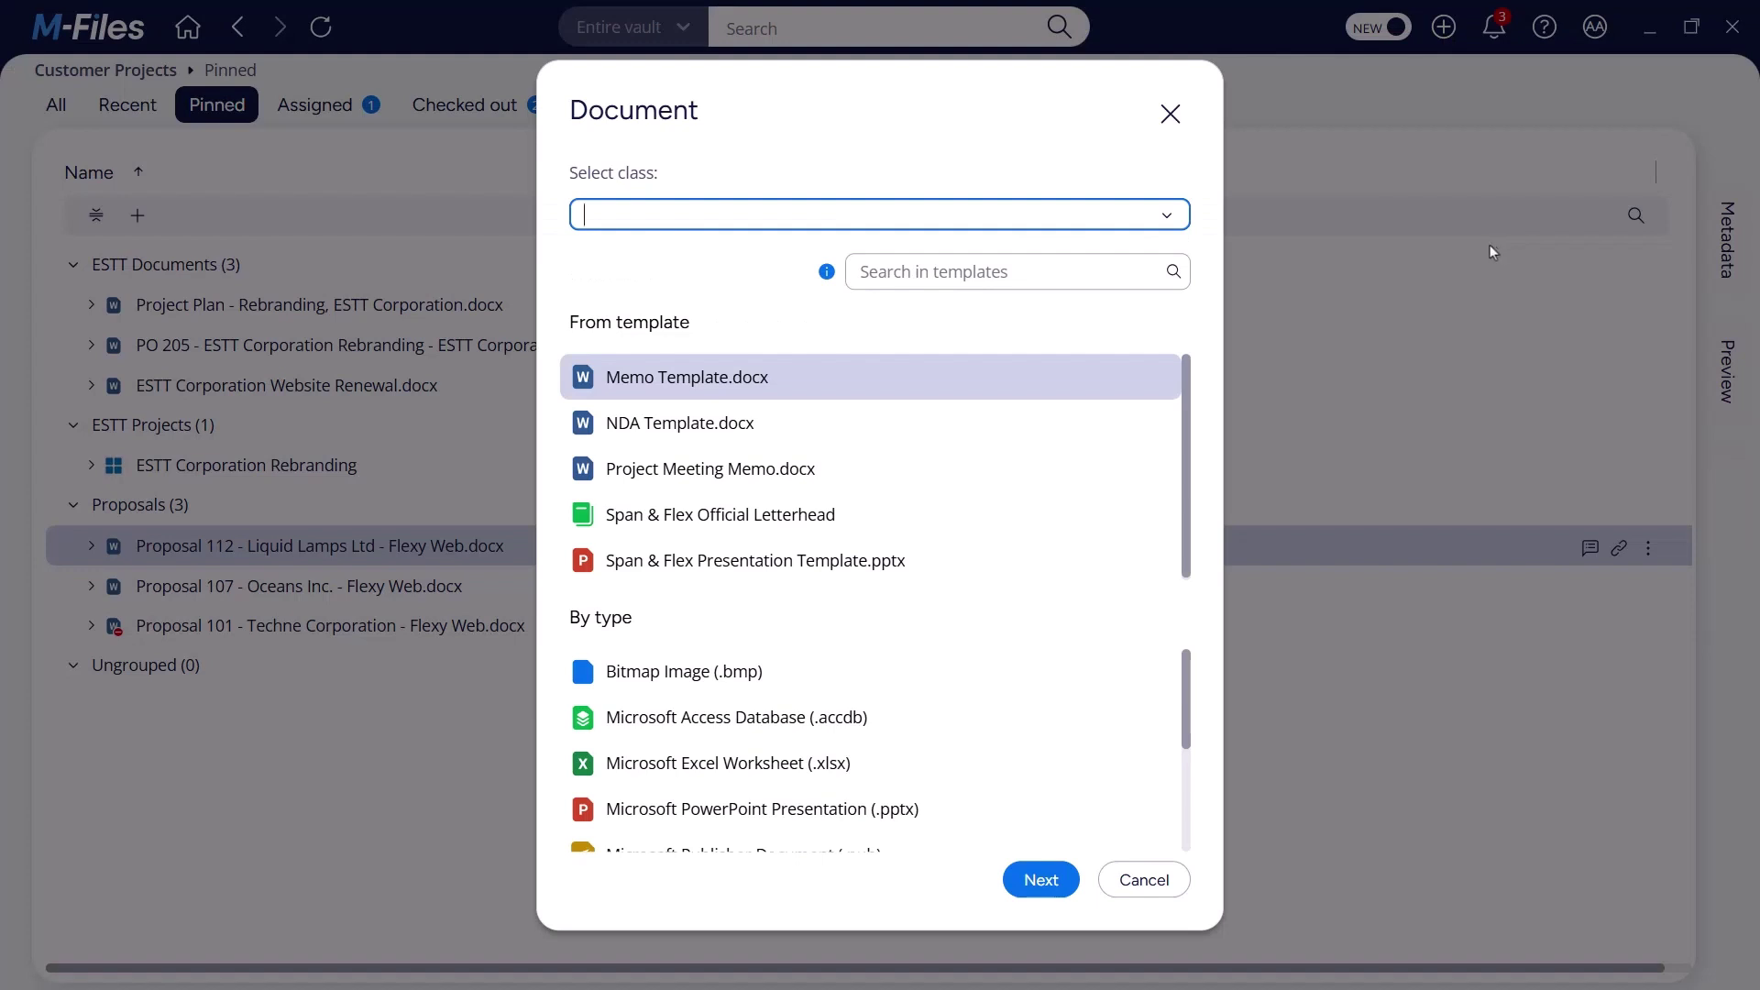
click(1153, 218)
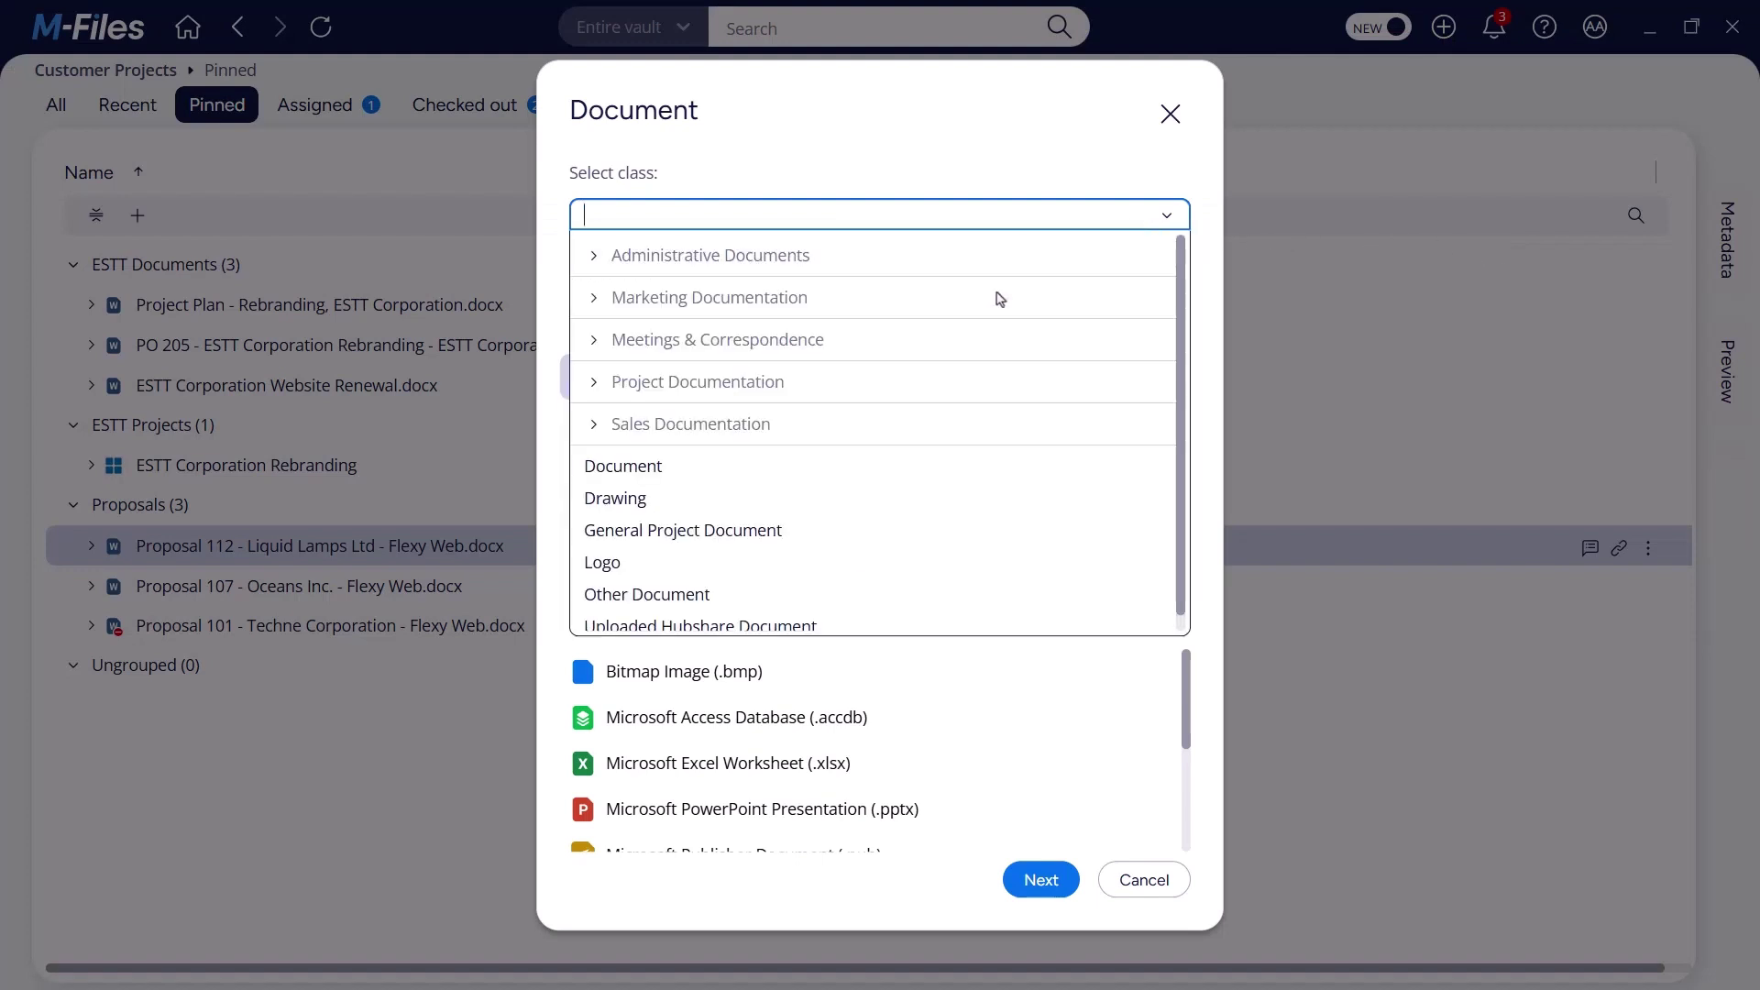
click(593, 383)
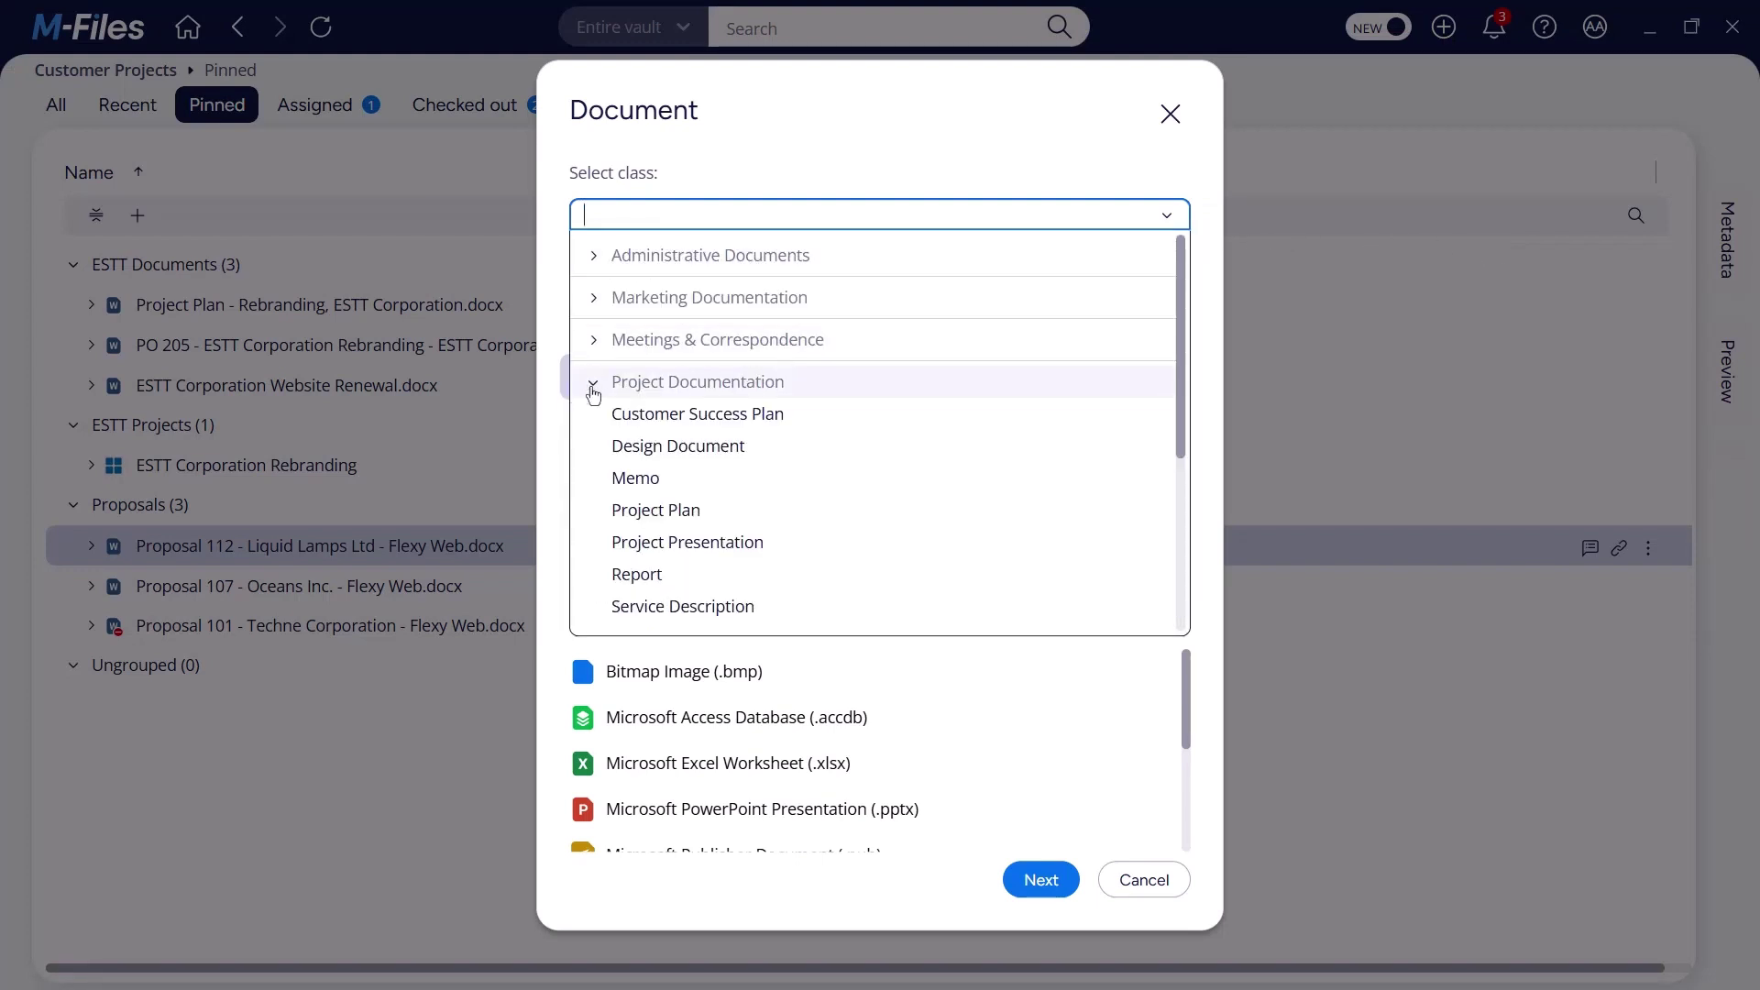
click(656, 511)
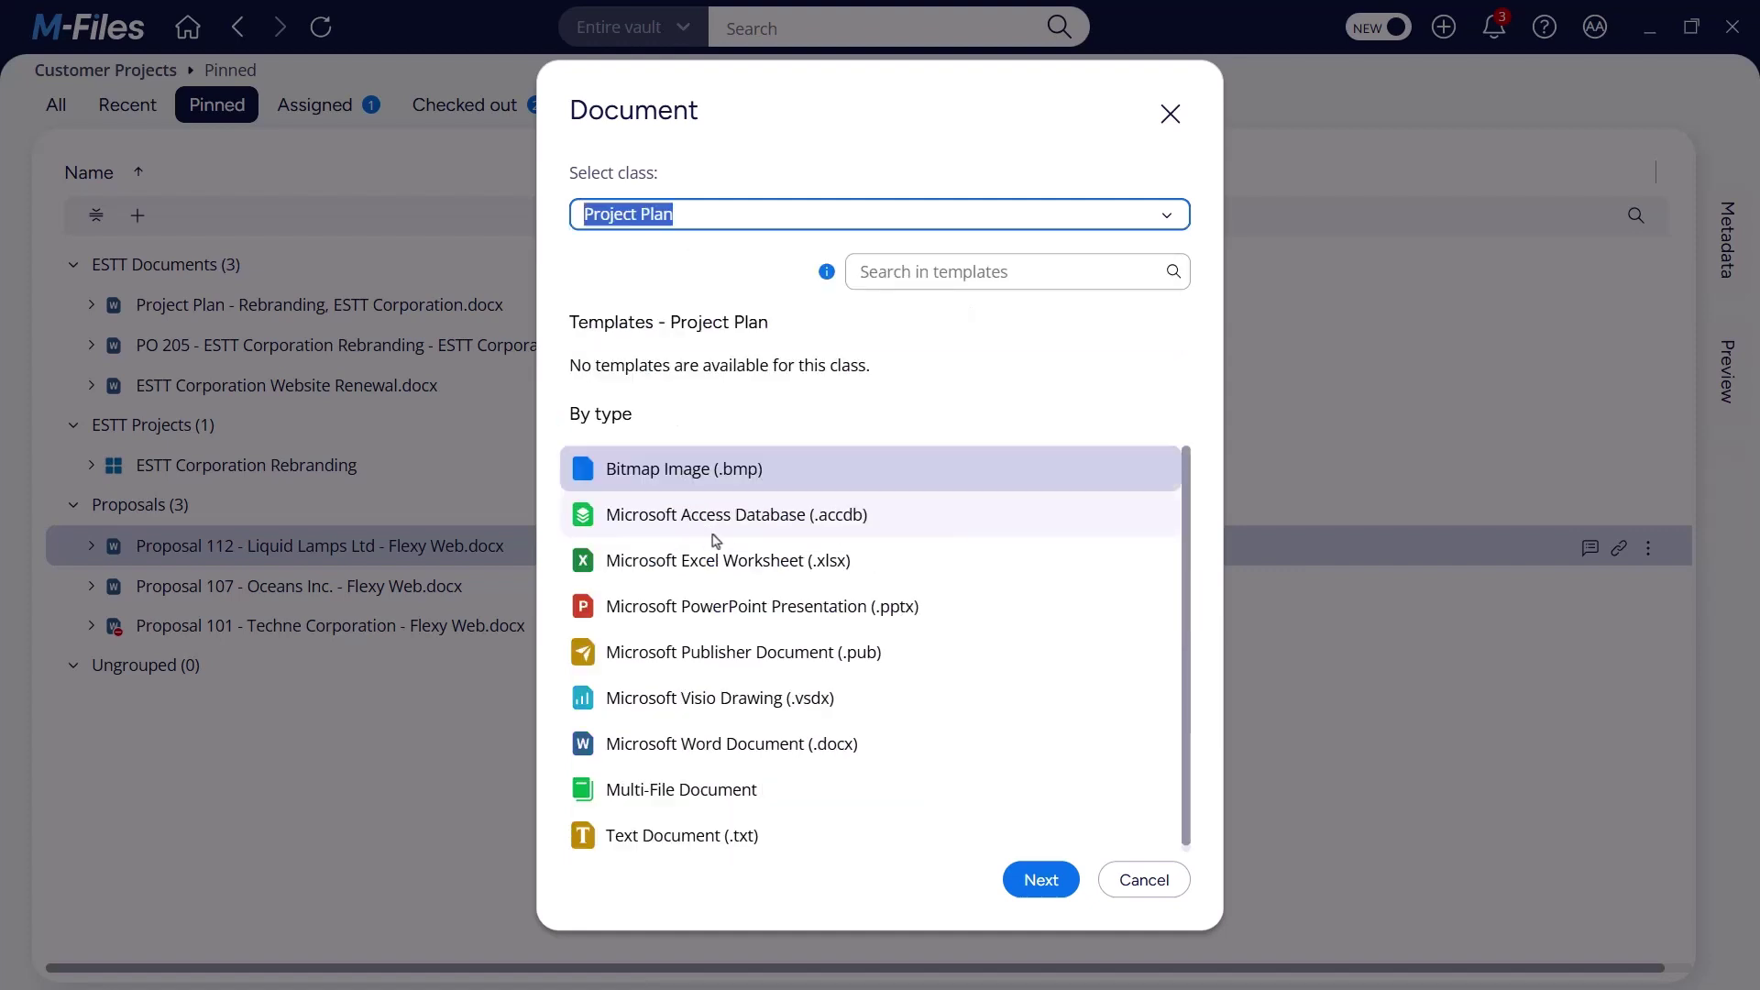
click(803, 745)
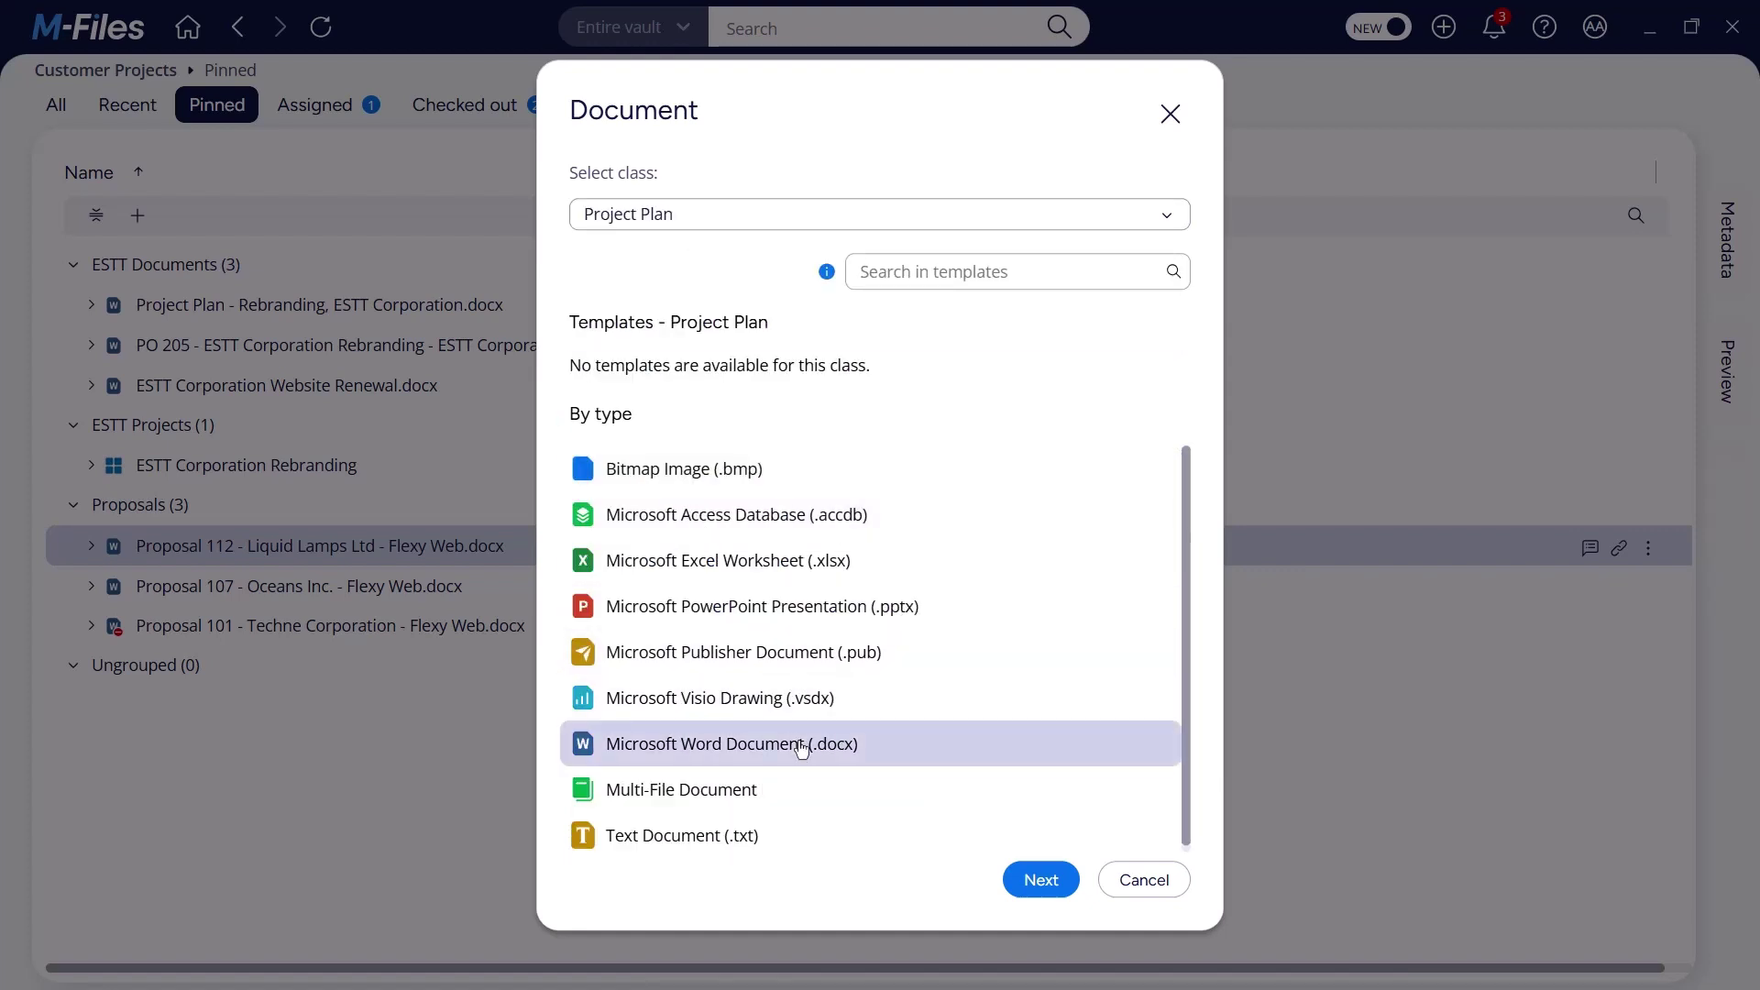
click(1031, 882)
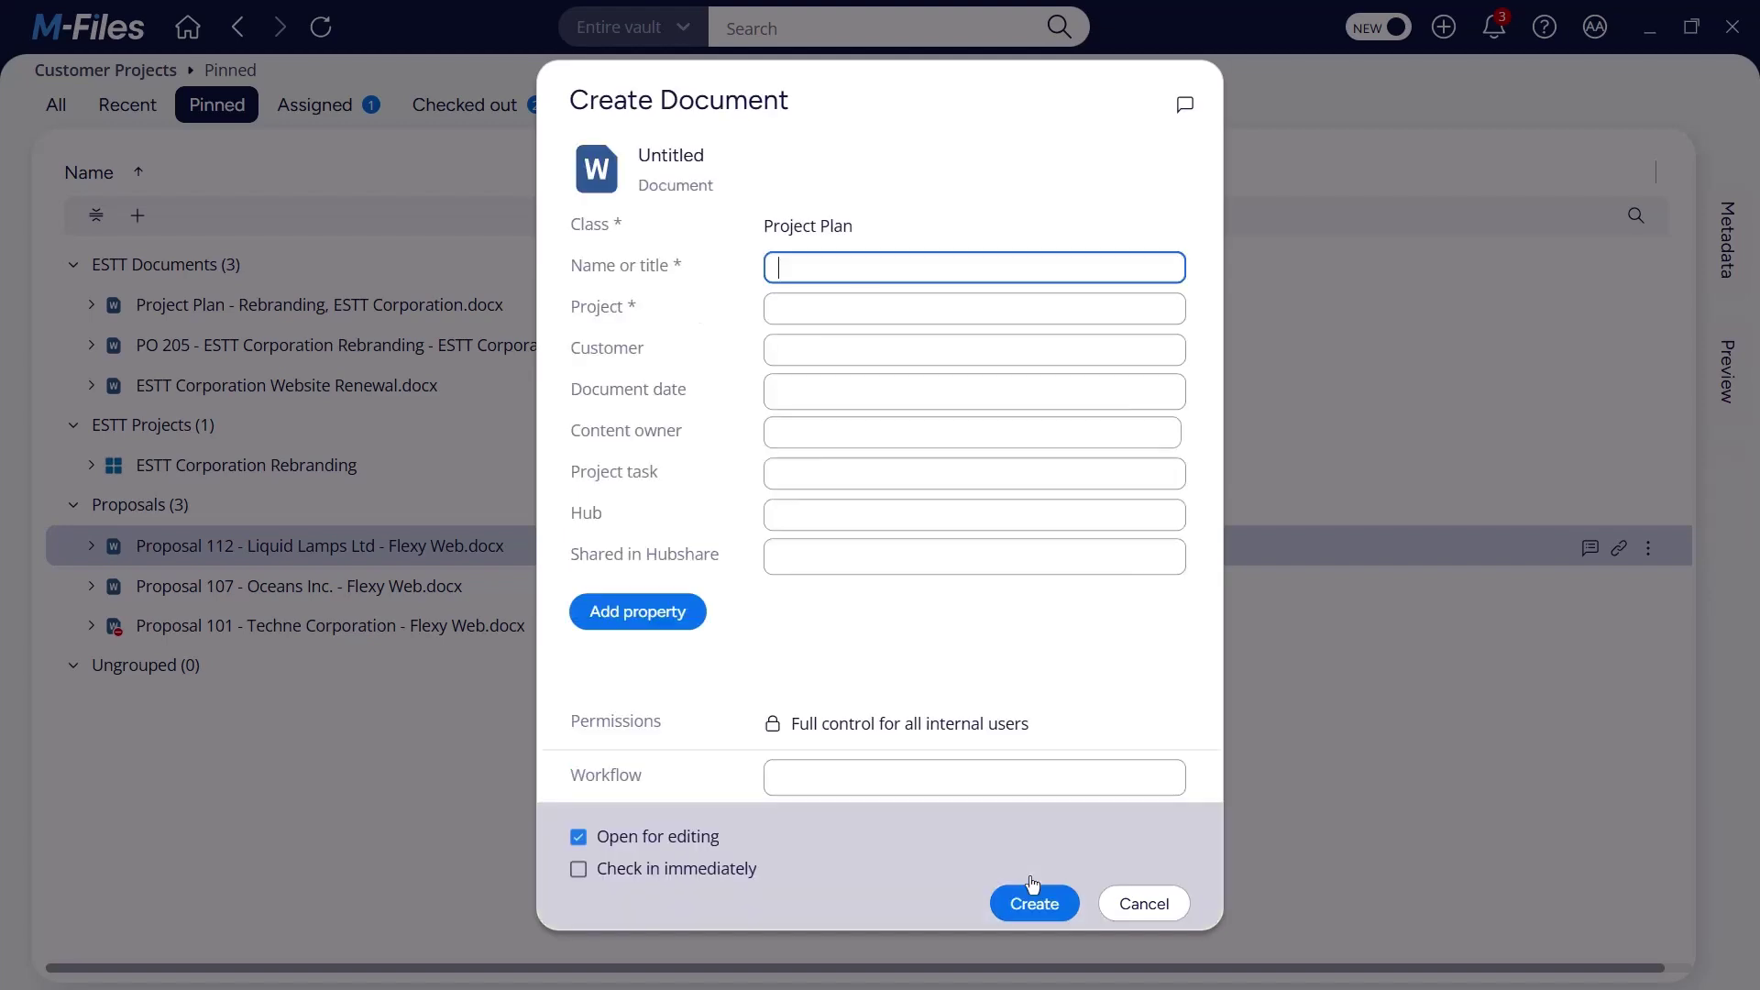
click(1033, 883)
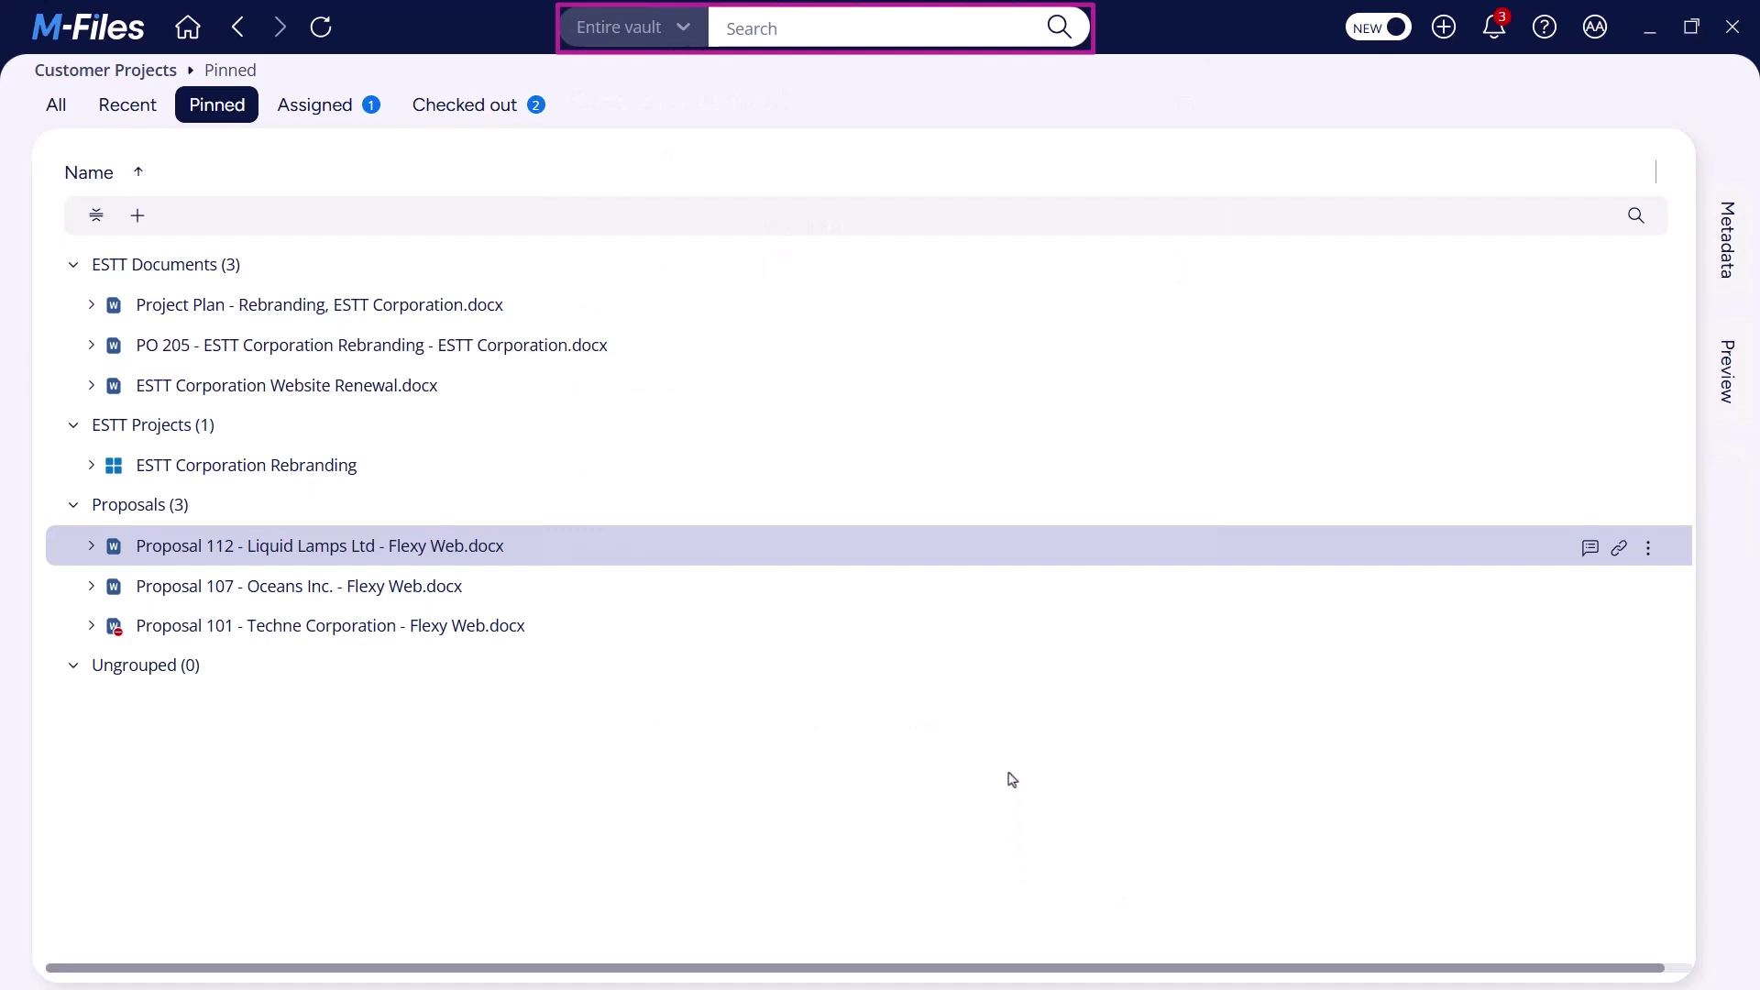
Enter 'estt' in the vault search box to get ESTT filter suggestions
click(845, 32)
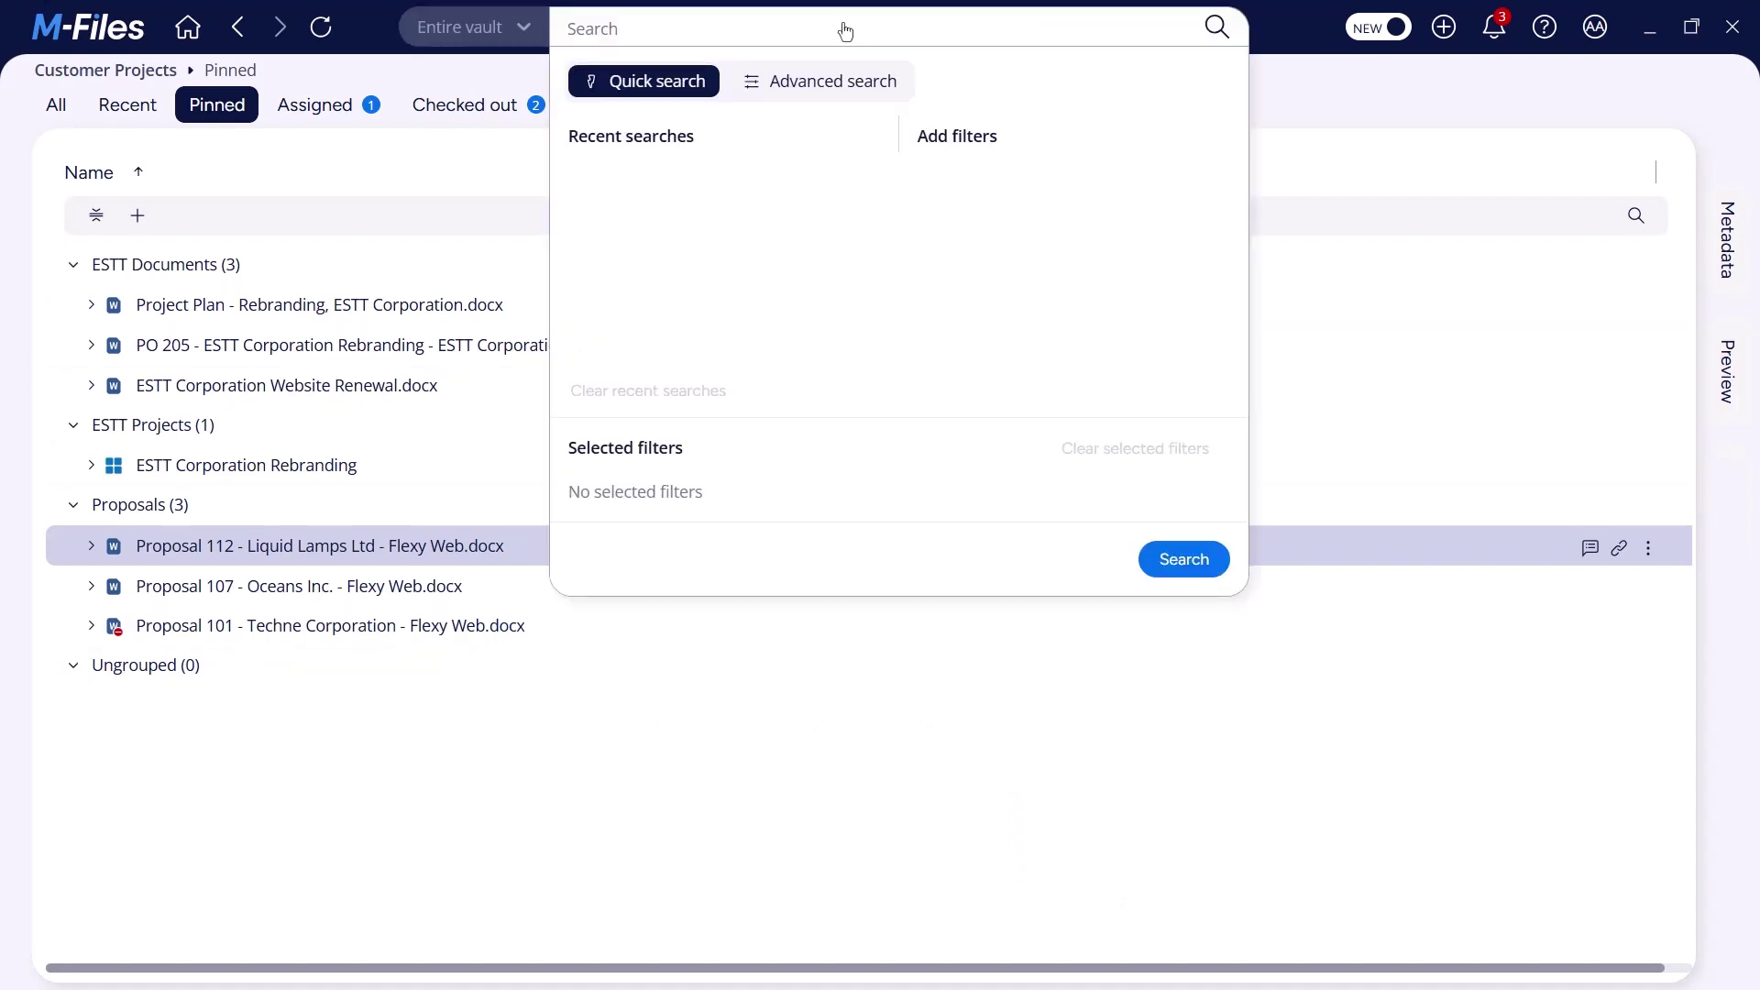
text(estt)
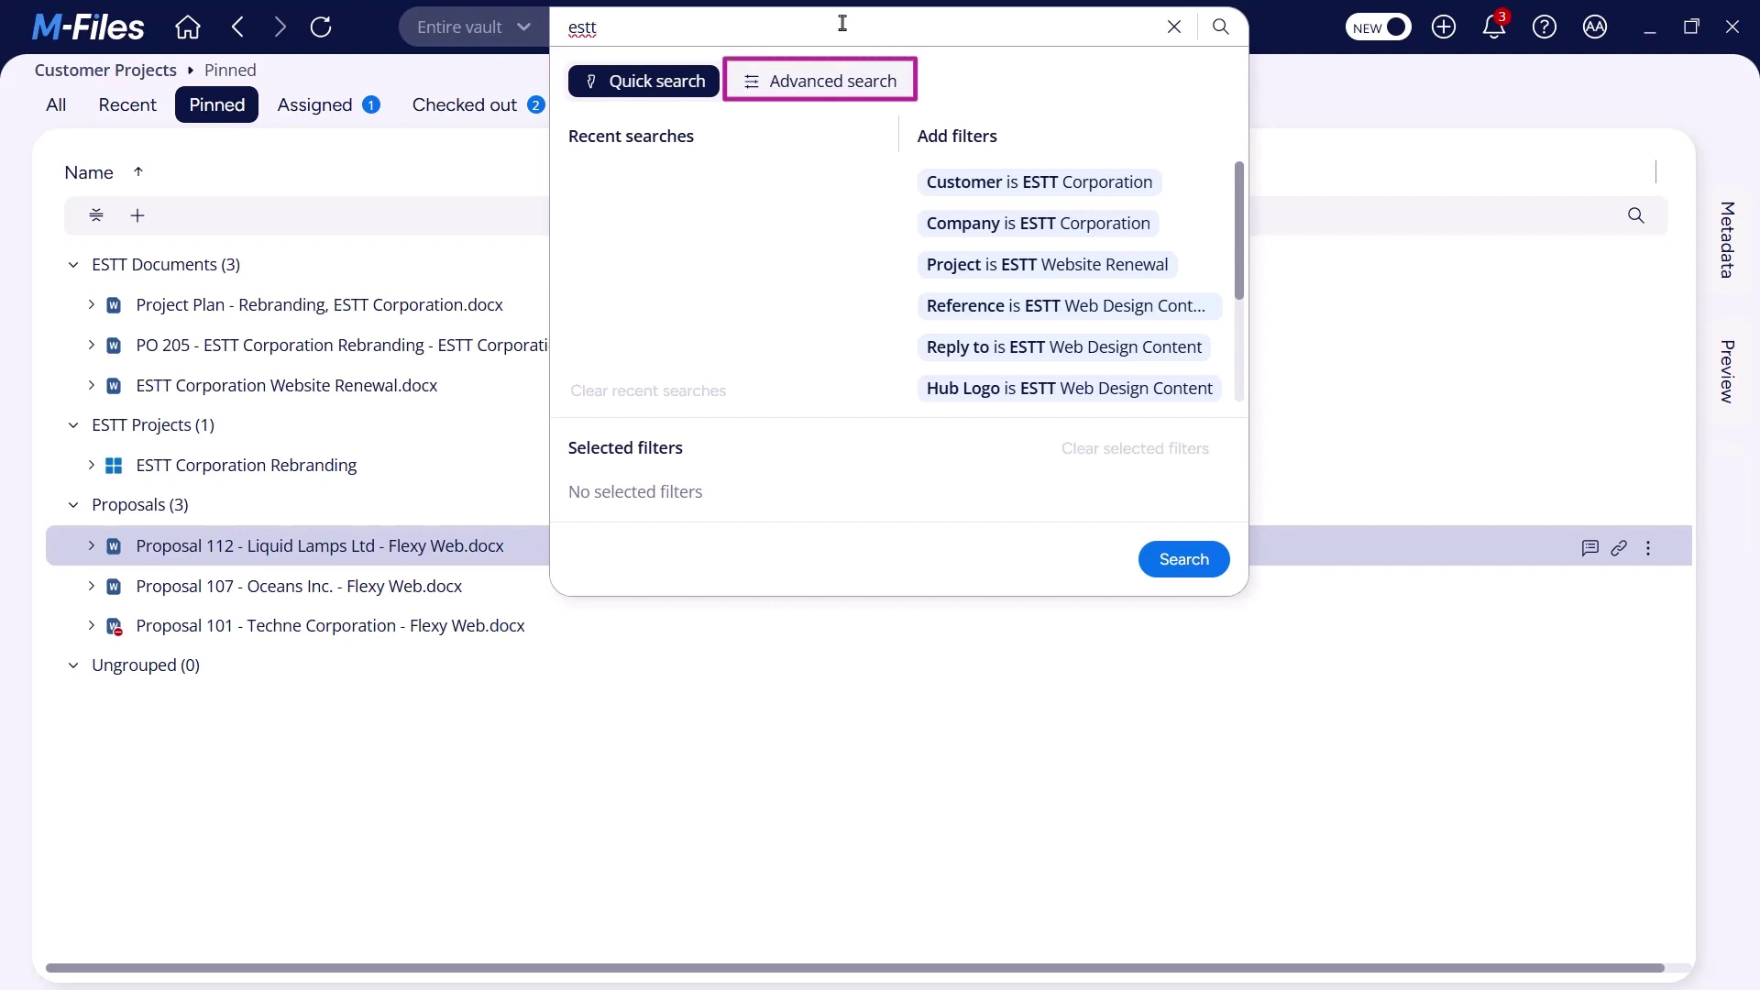
Add a Class is Project Plan filter in Advanced search and run the 'estt' search
click(851, 80)
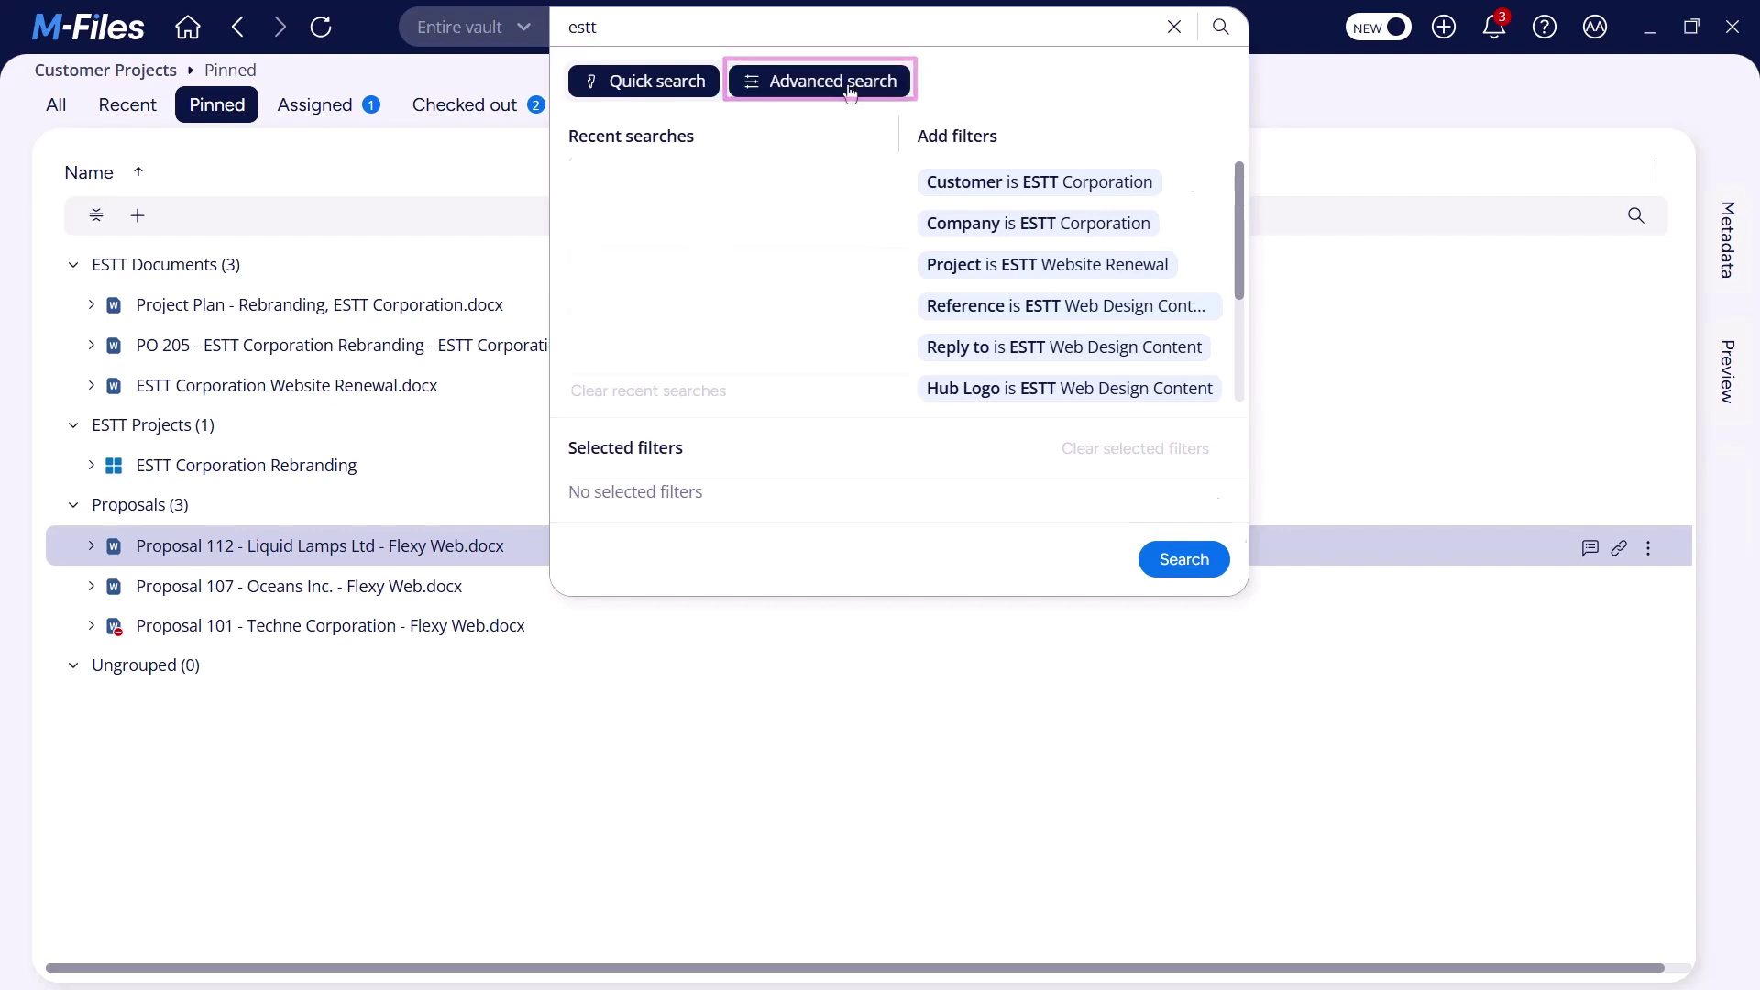
click(849, 174)
text(class)
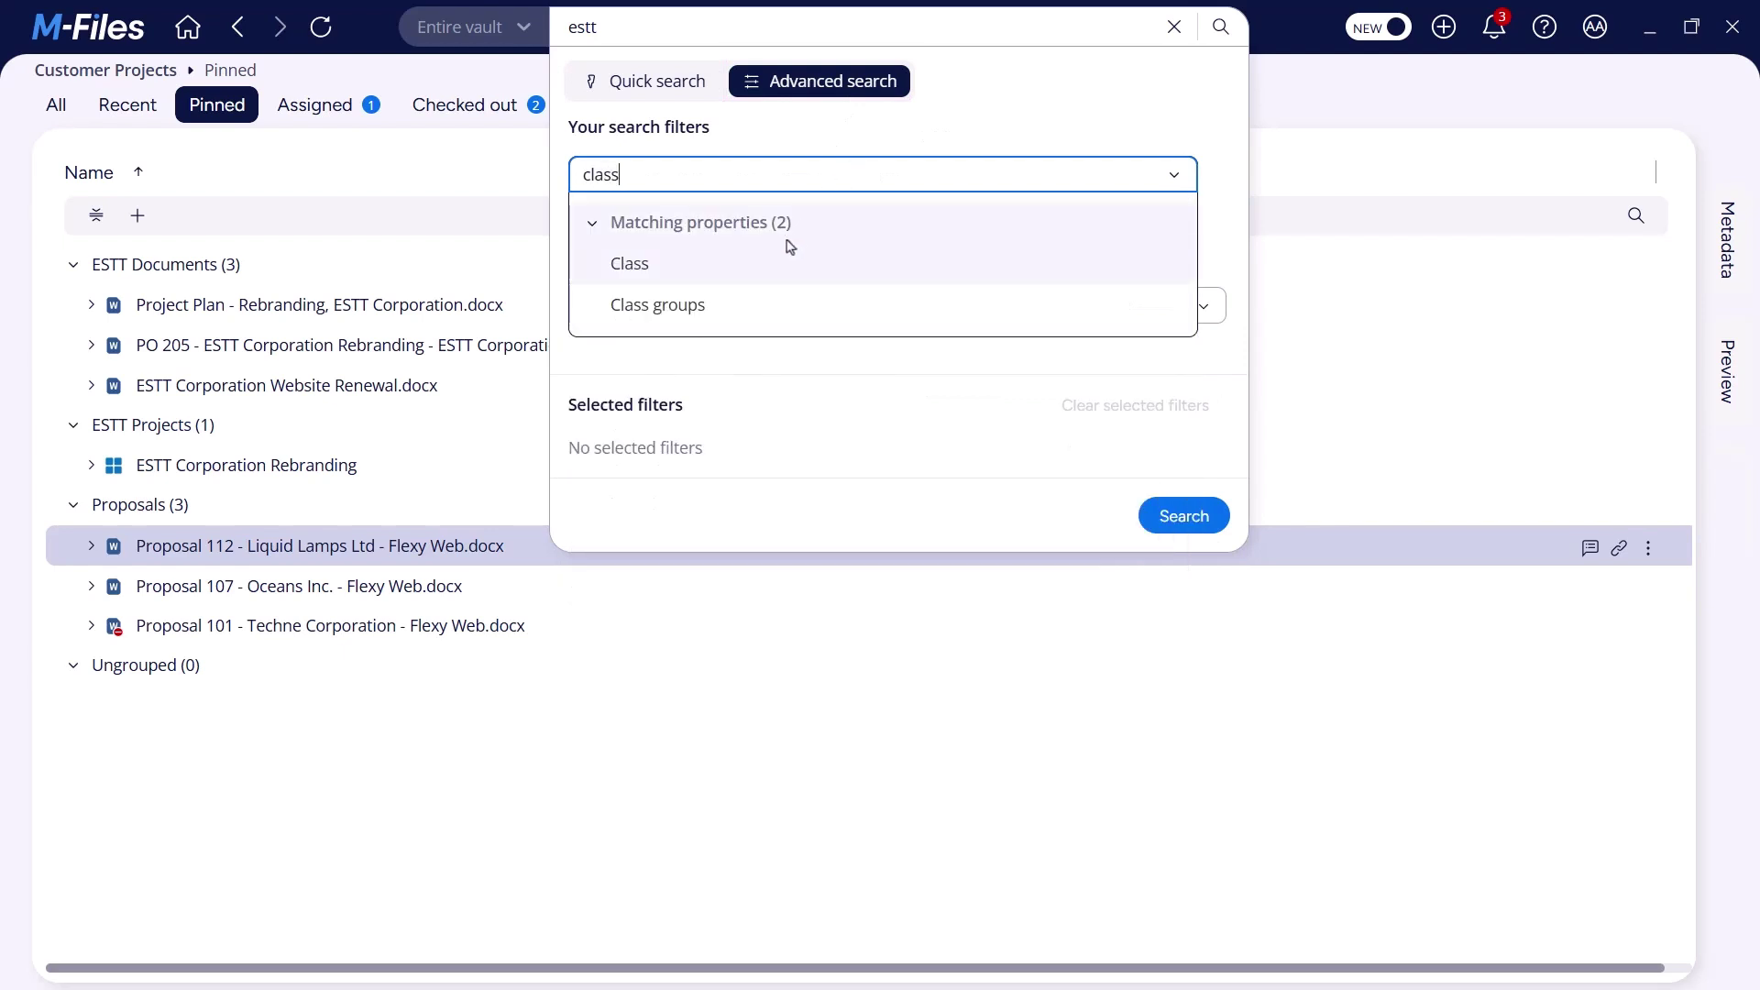
click(777, 263)
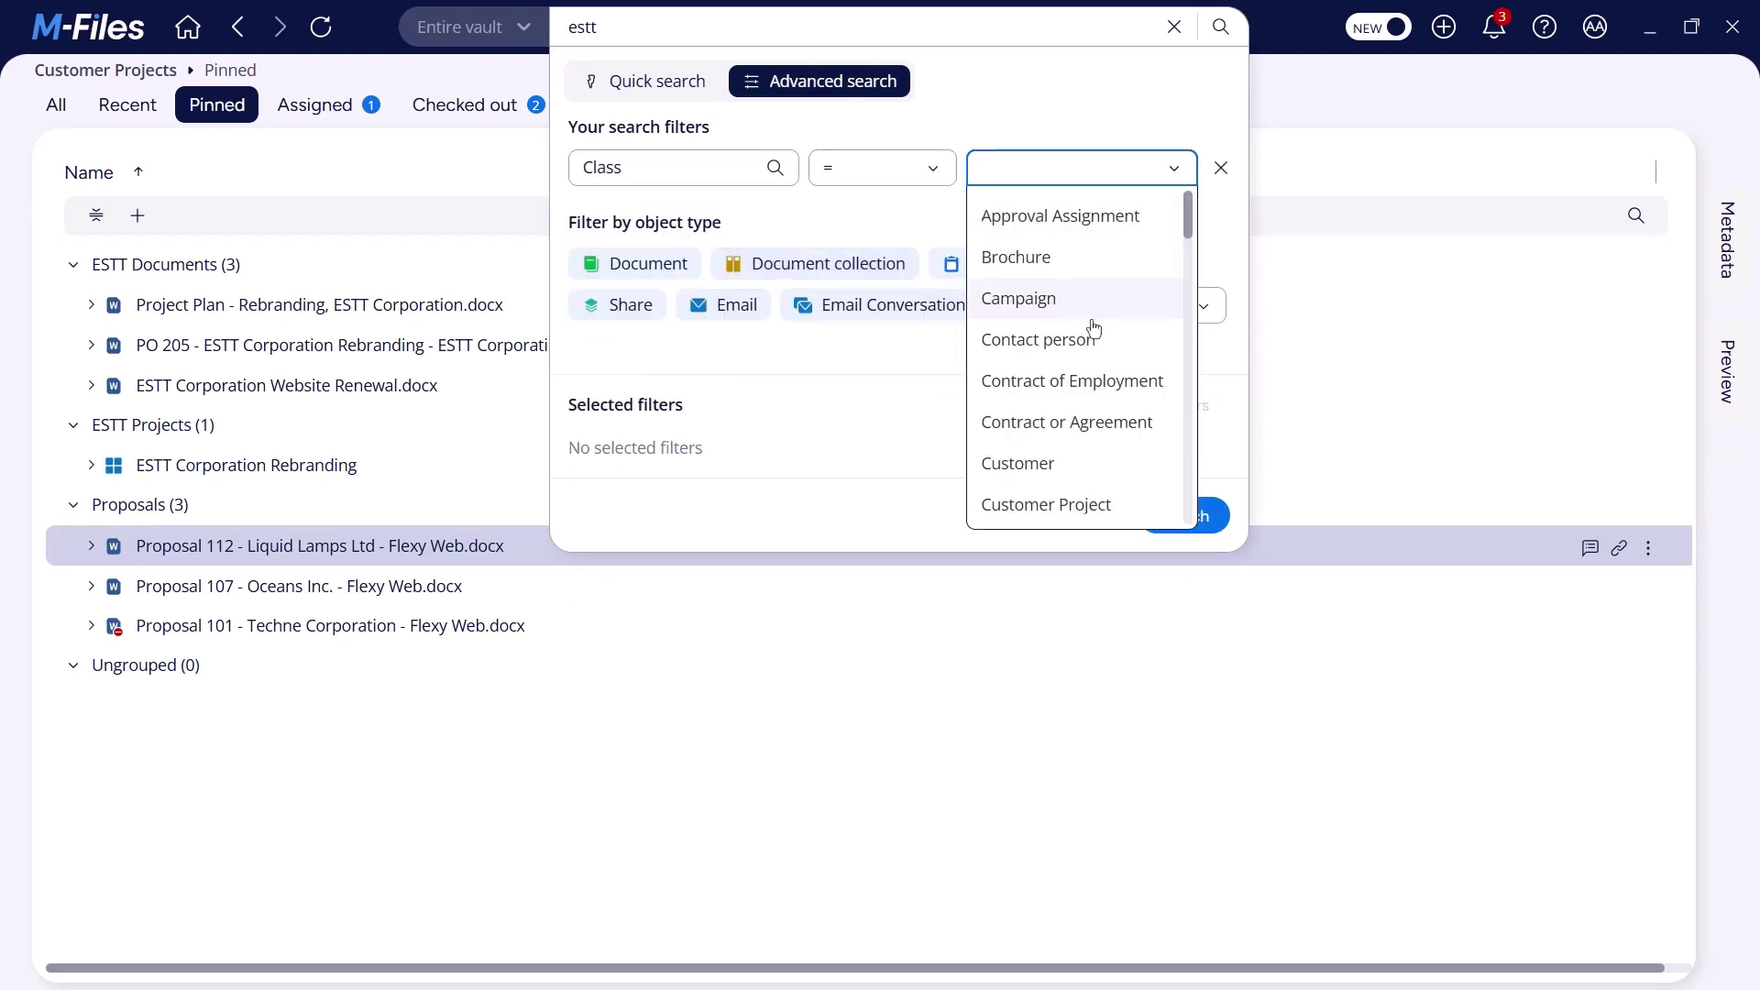
scroll(1100, 330, down, 8)
scroll(1101, 332, down, 5)
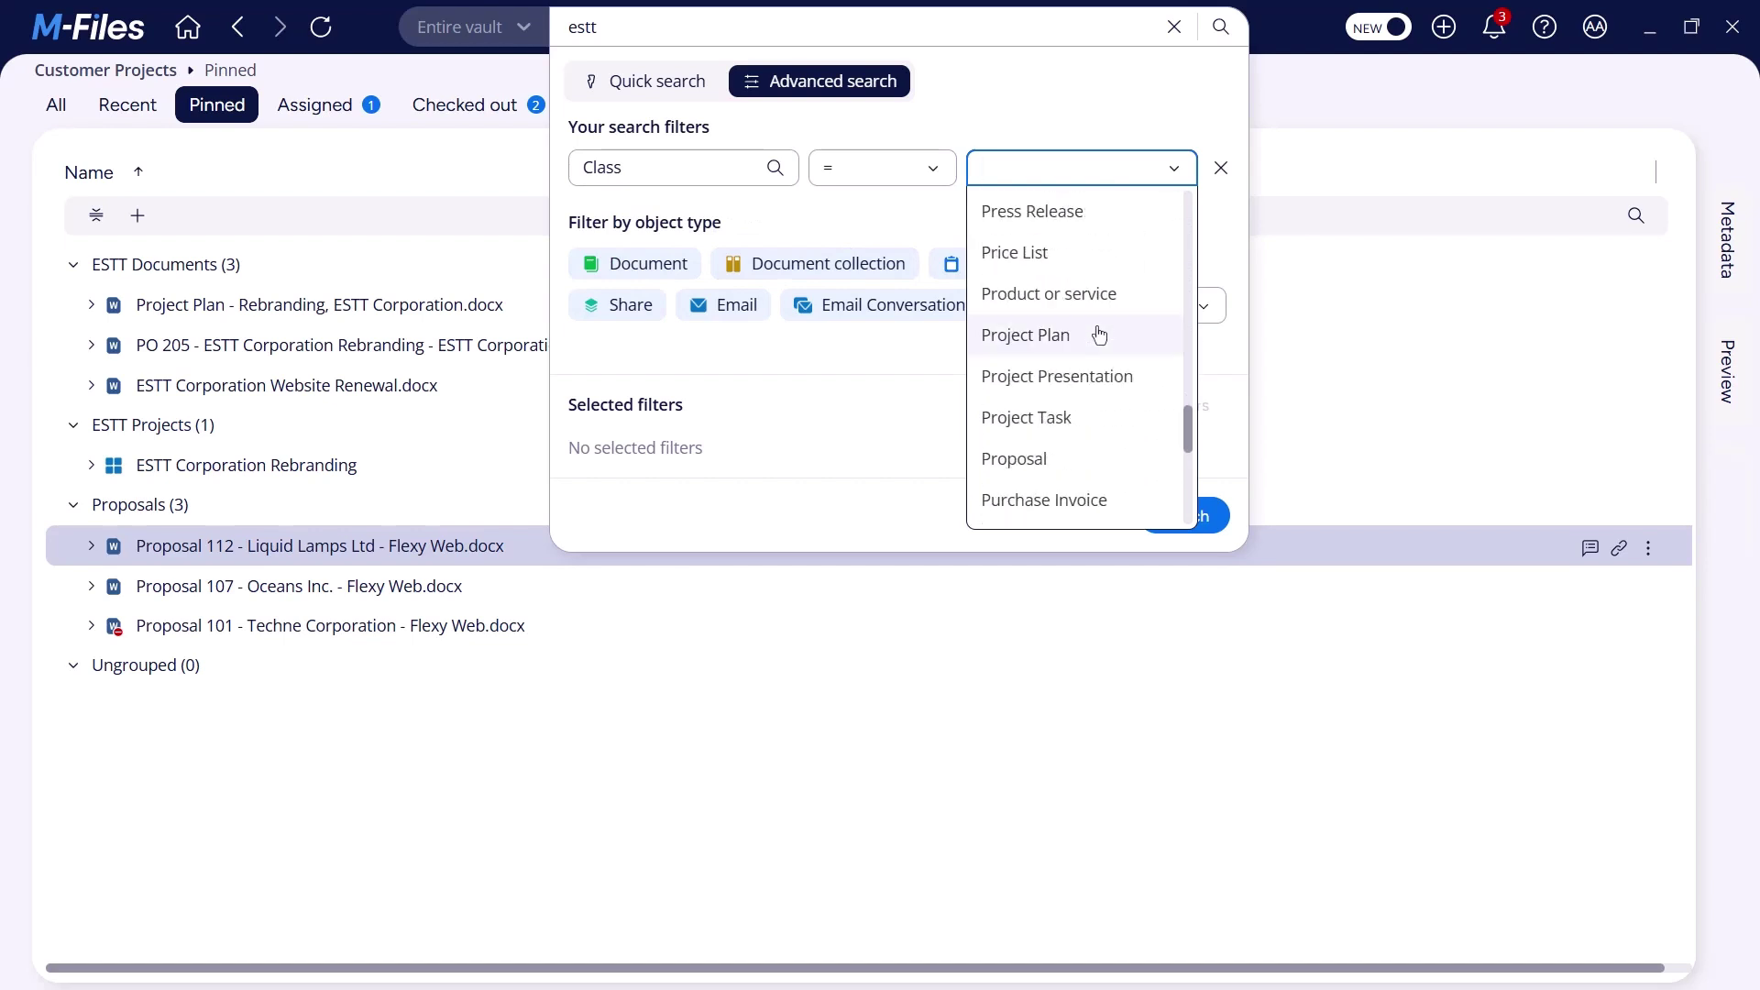
click(1101, 334)
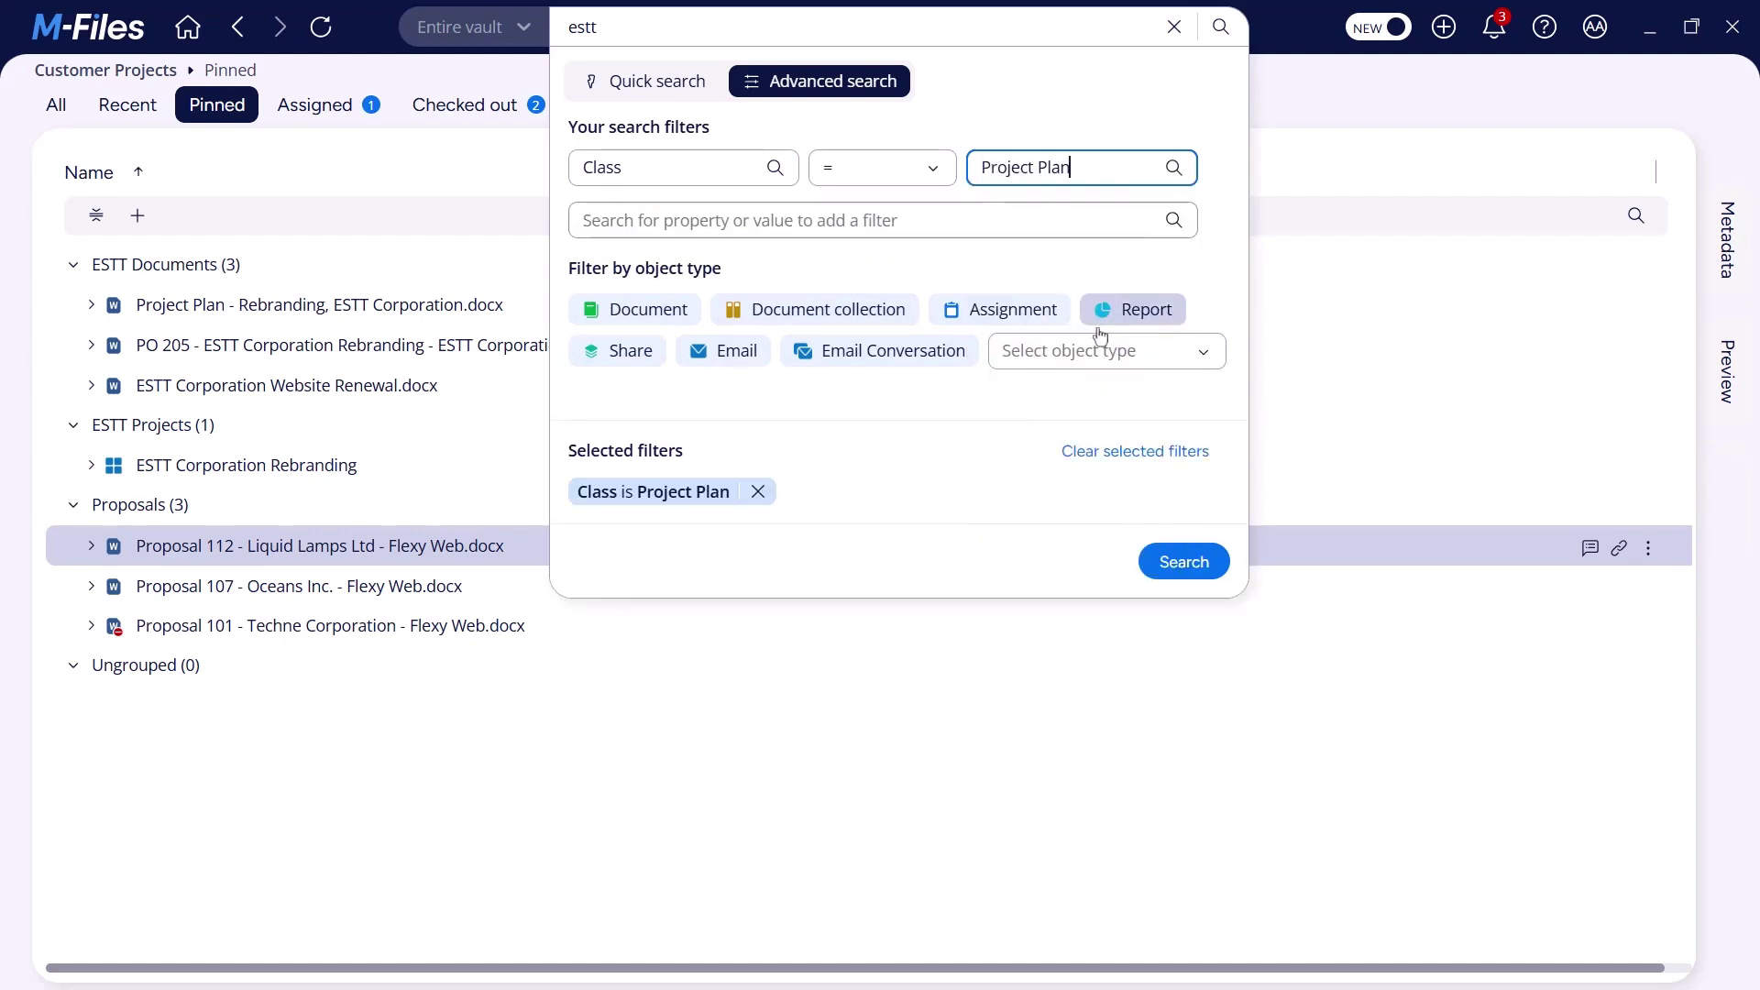
click(1181, 561)
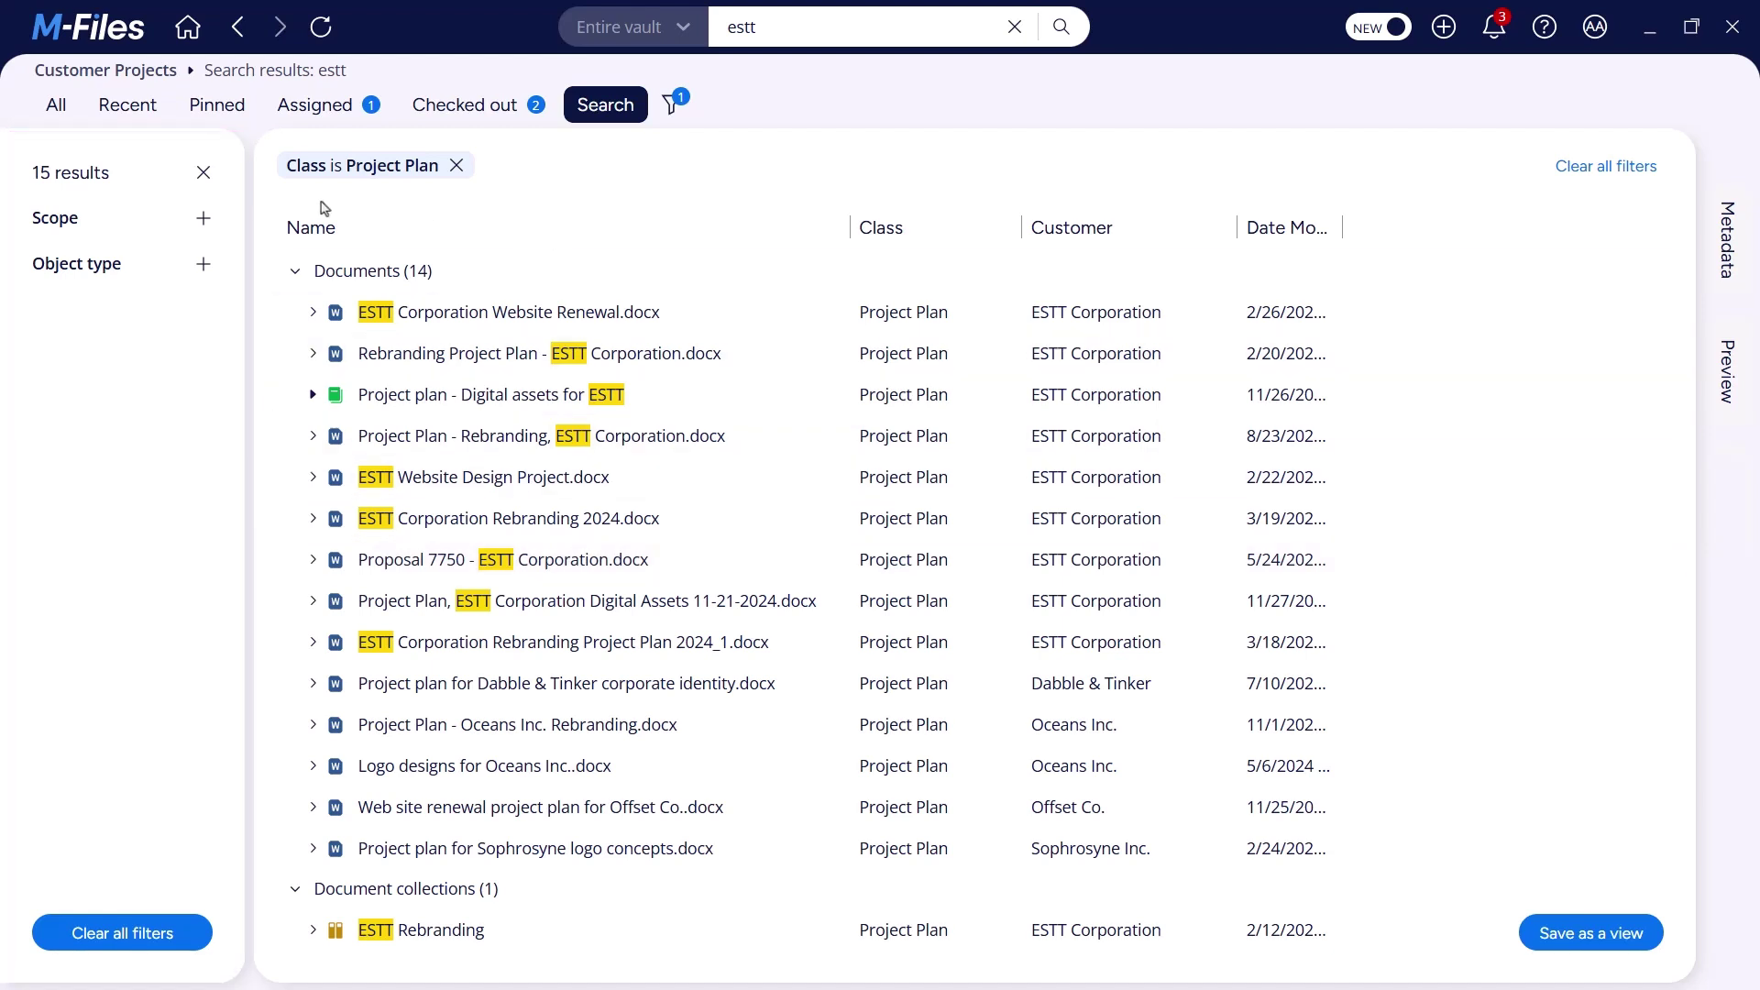
click(204, 222)
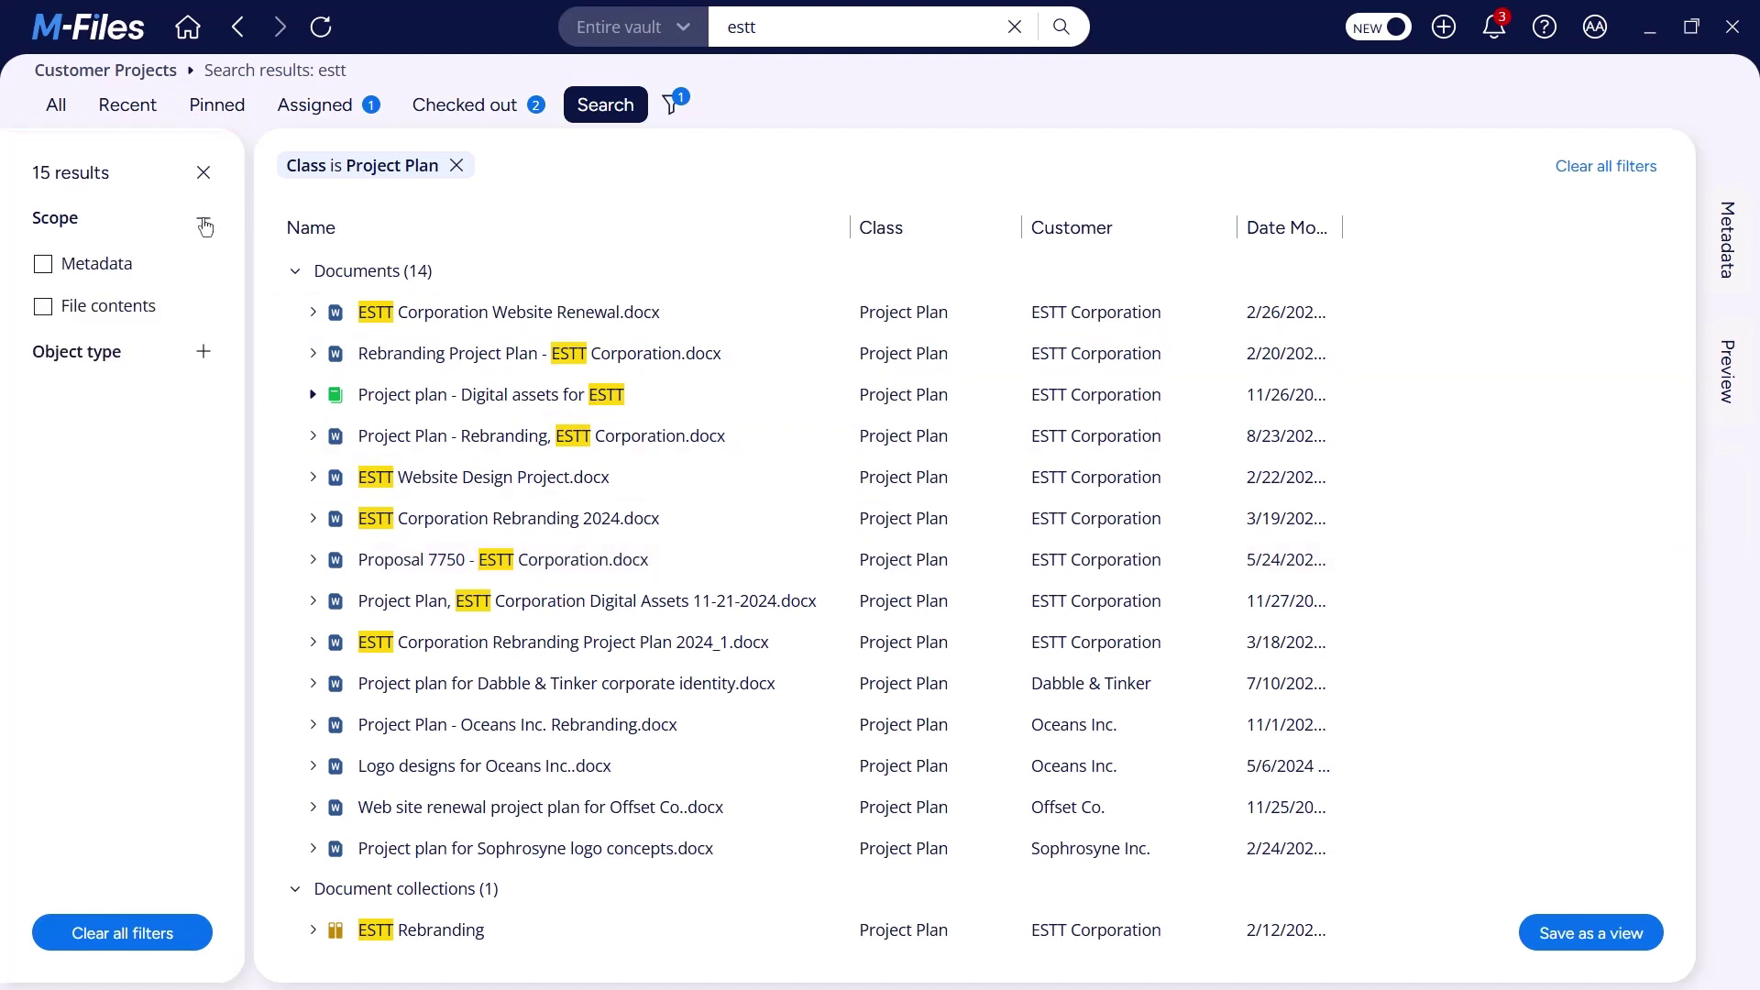
click(205, 224)
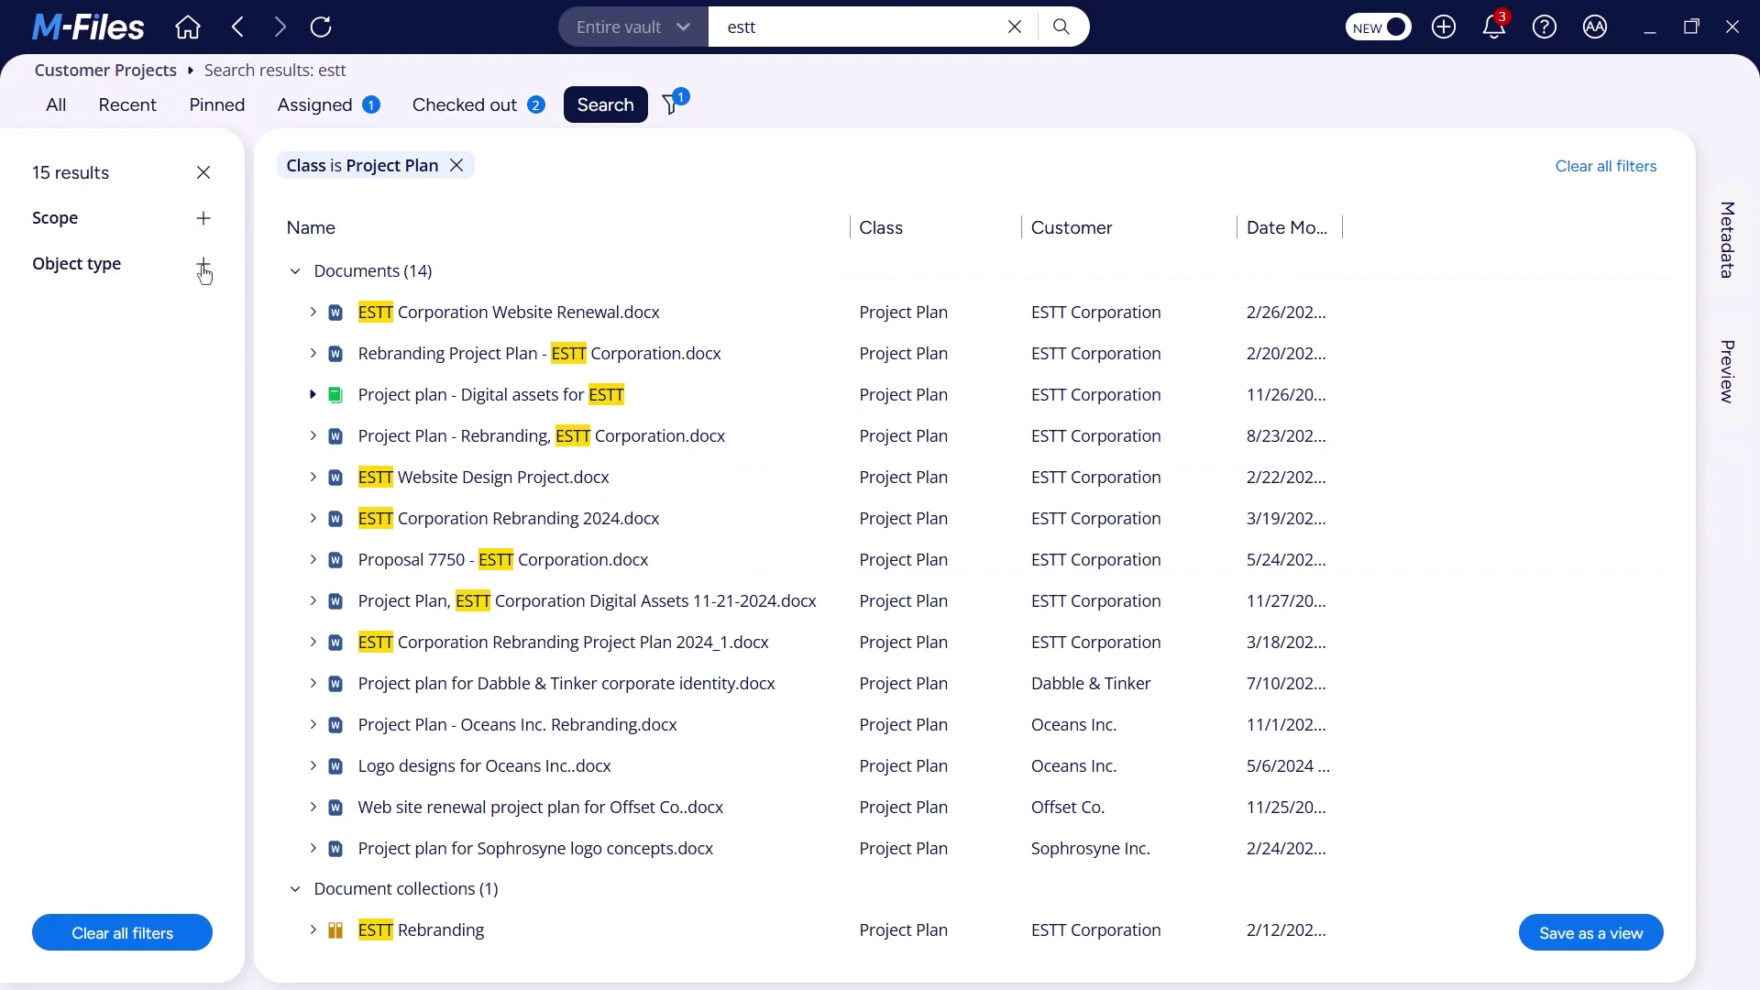
click(204, 264)
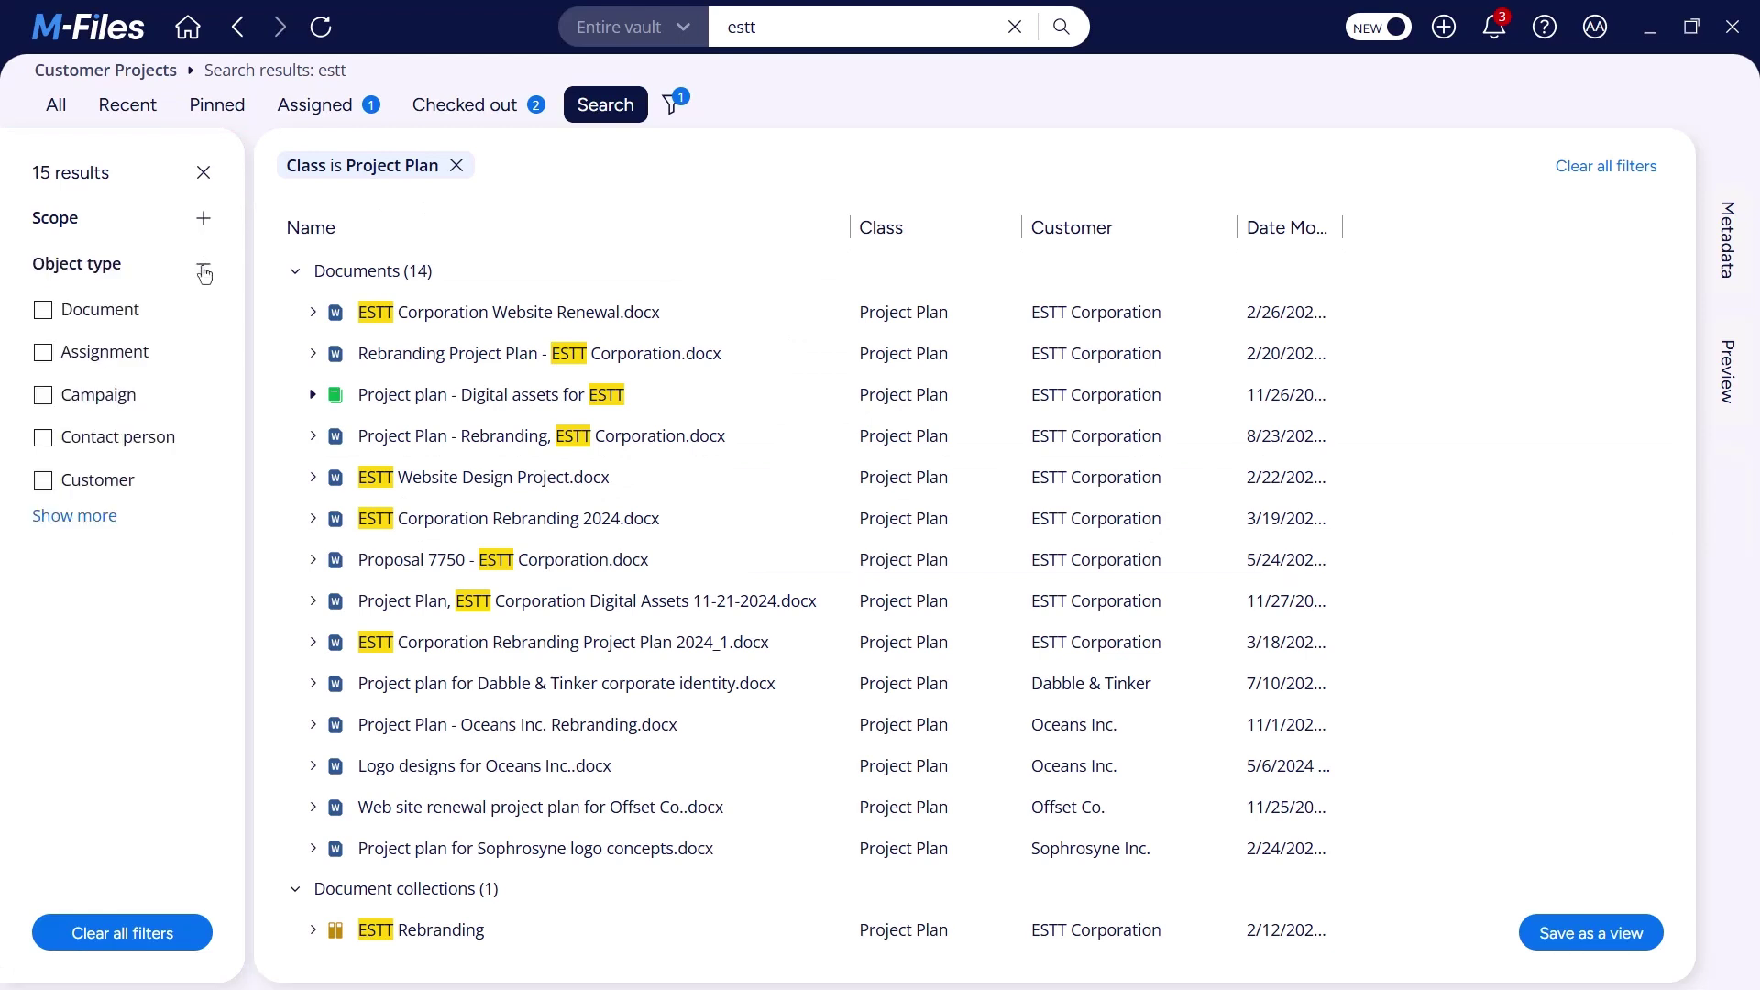
click(108, 519)
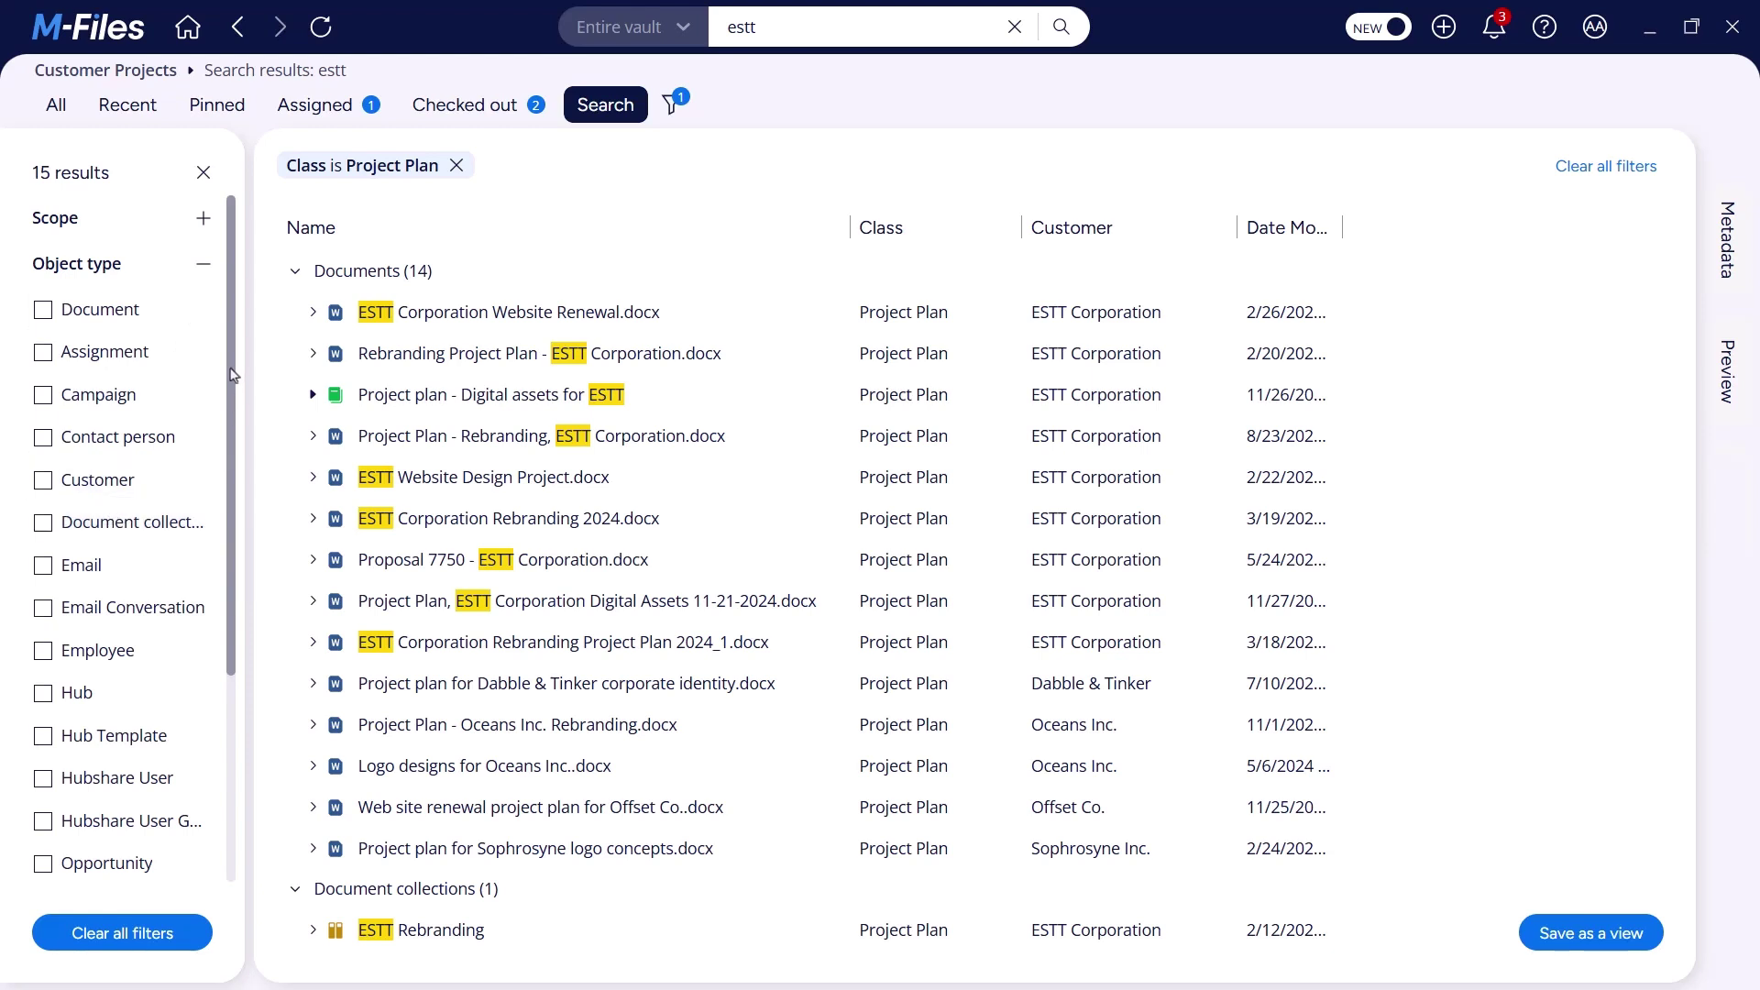
click(202, 269)
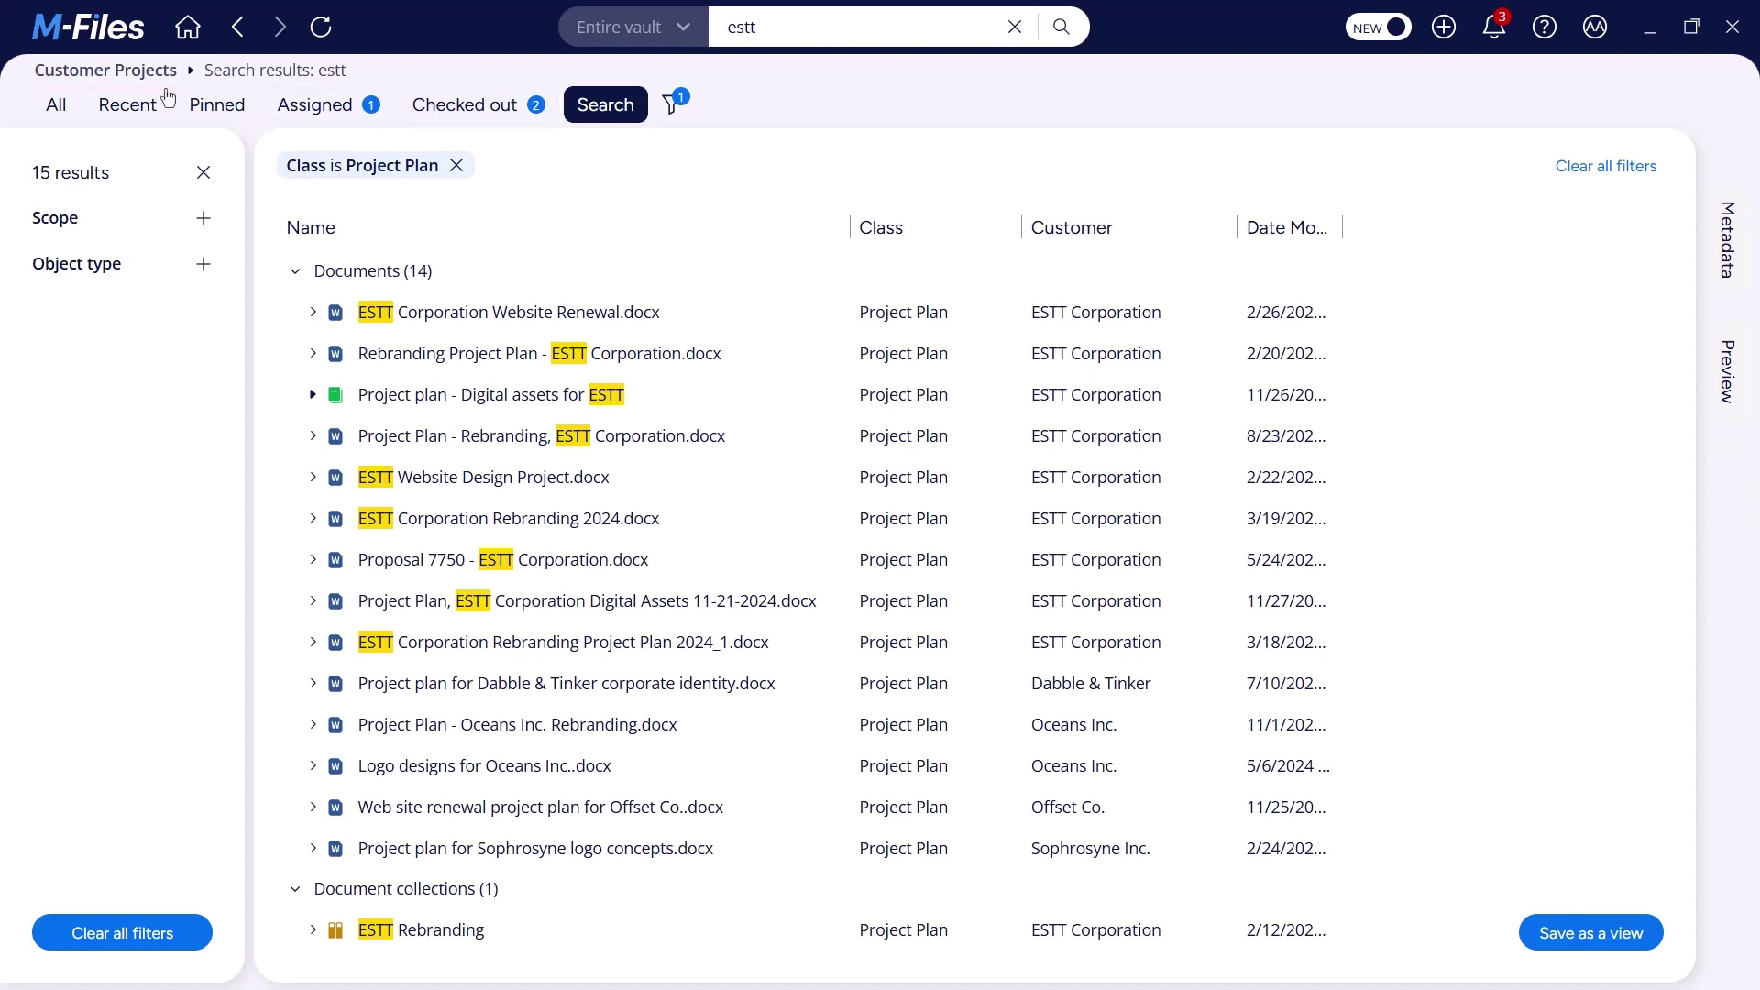
From the Customer Projects home, open Recent and show Proposal 107 - Oceans Inc. - Flexy Web's metadata
click(118, 75)
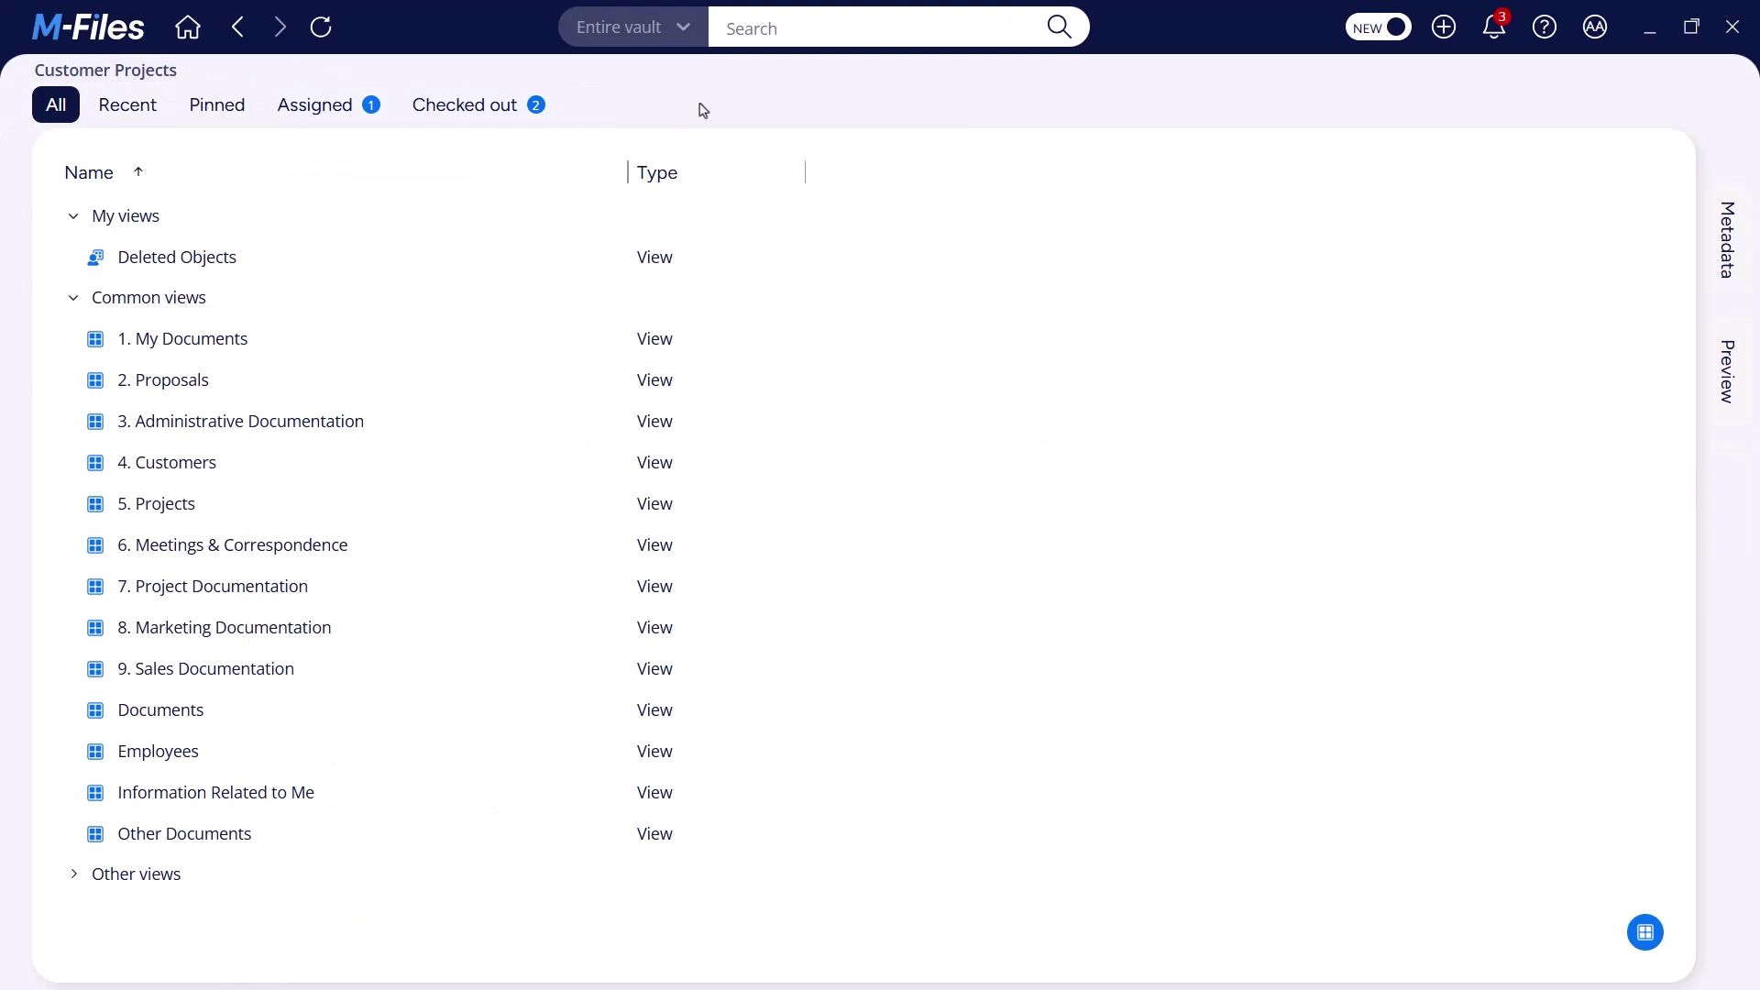
click(156, 109)
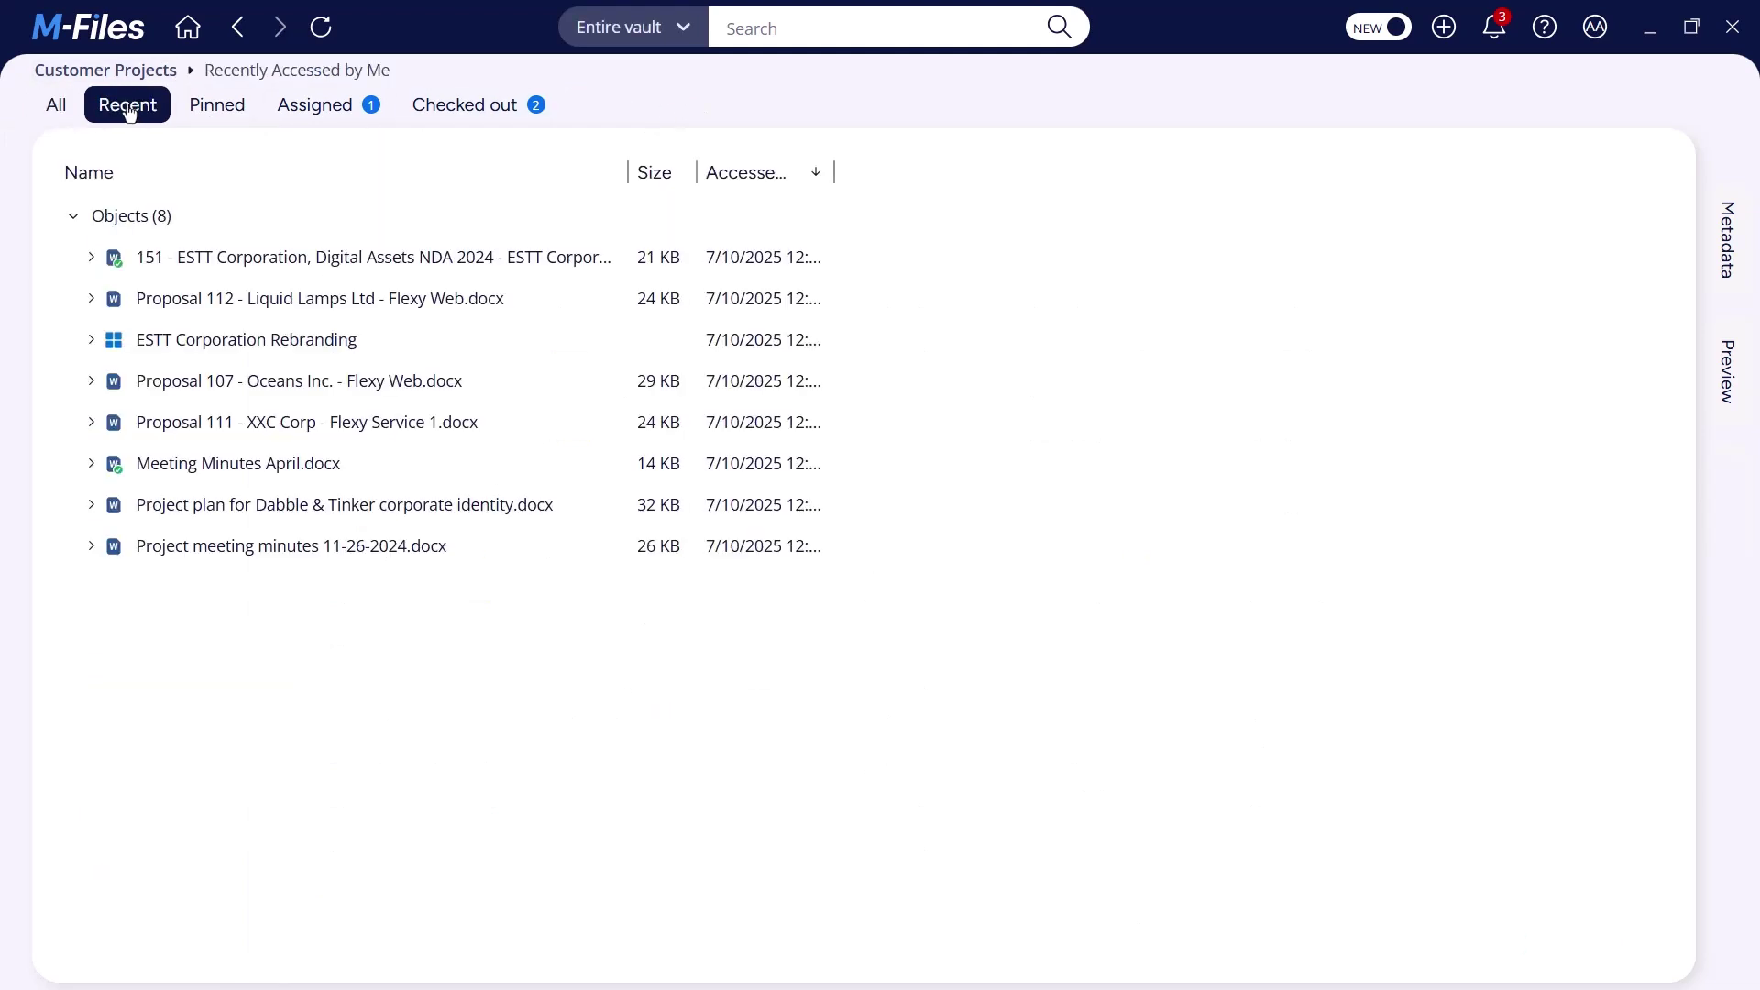
click(428, 380)
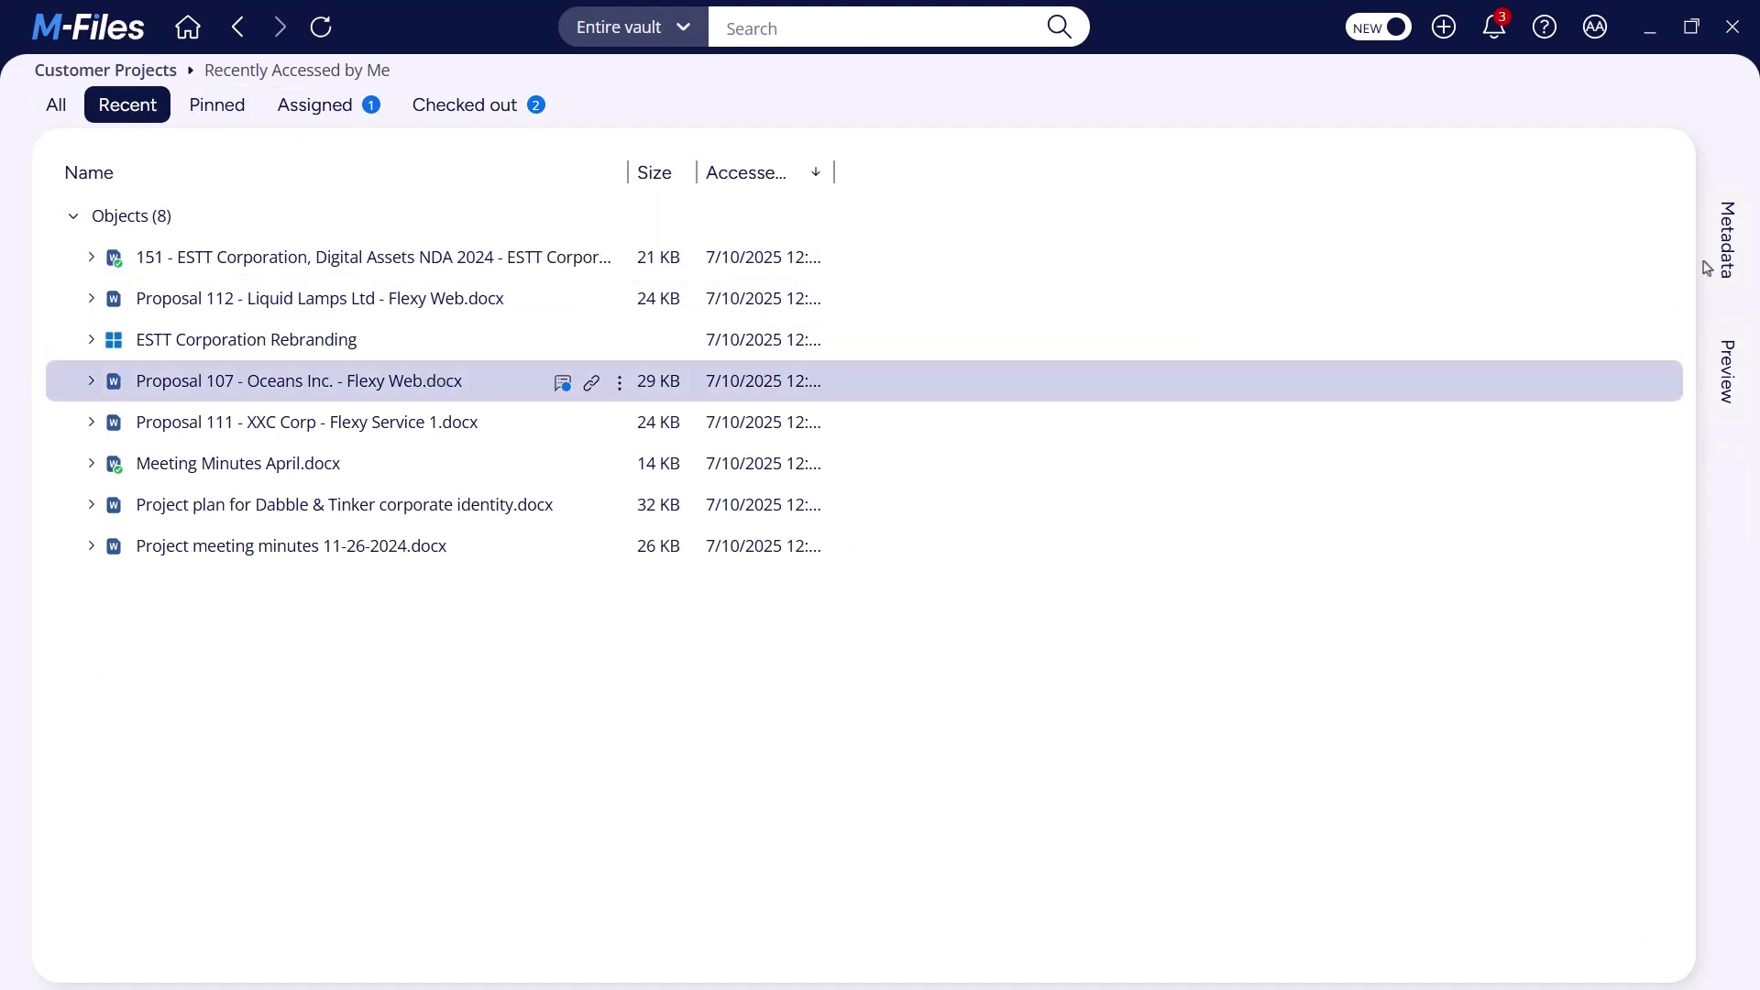
click(1731, 258)
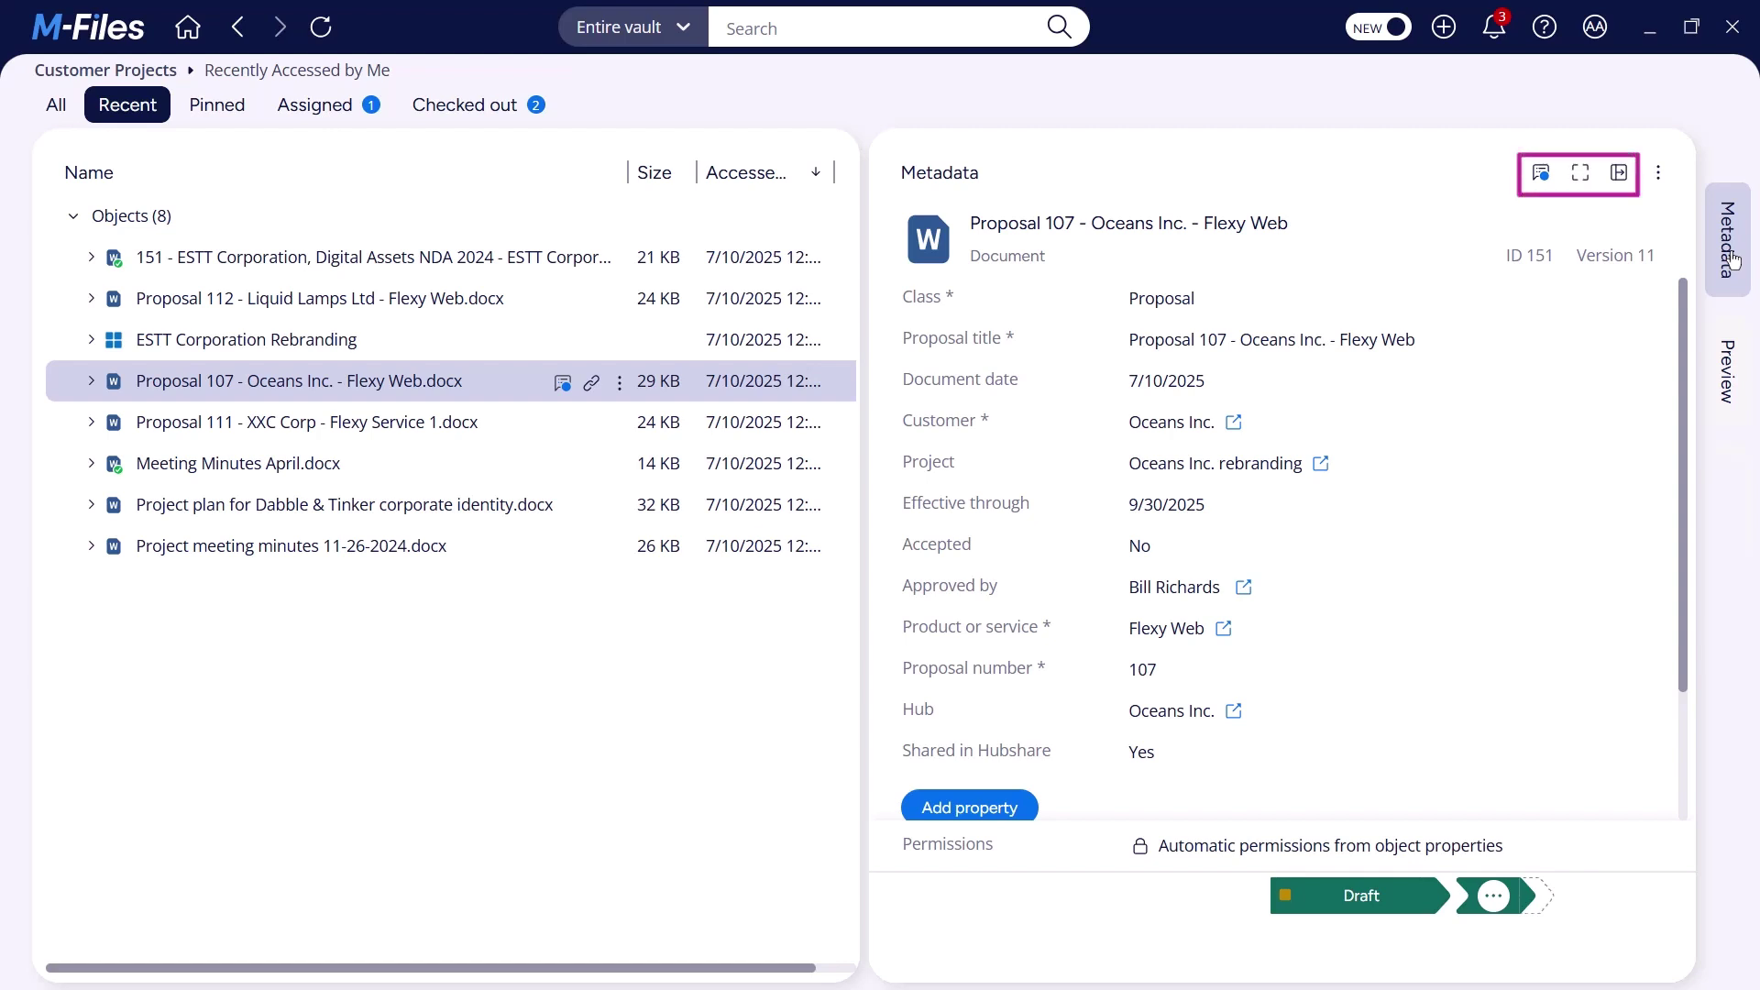
click(1537, 182)
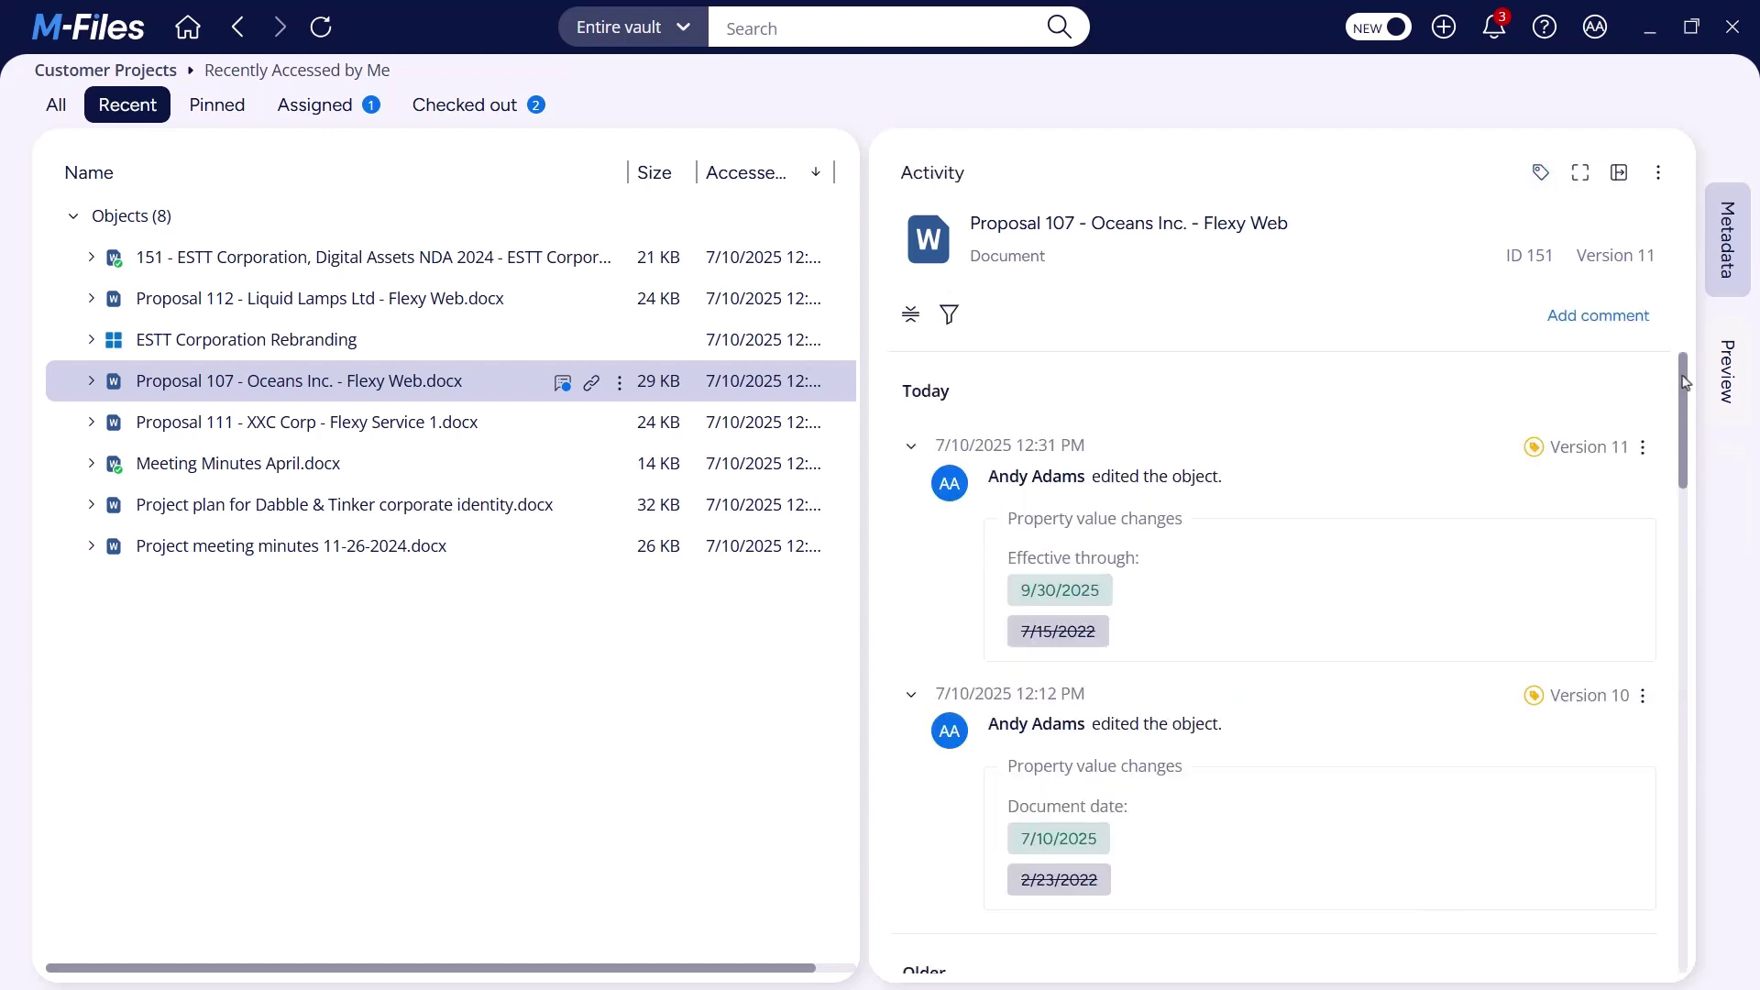
mouse_move(1682, 385)
mouse_down()
mouse_move(1707, 491)
mouse_move(1687, 656)
mouse_move(1664, 374)
mouse_up()
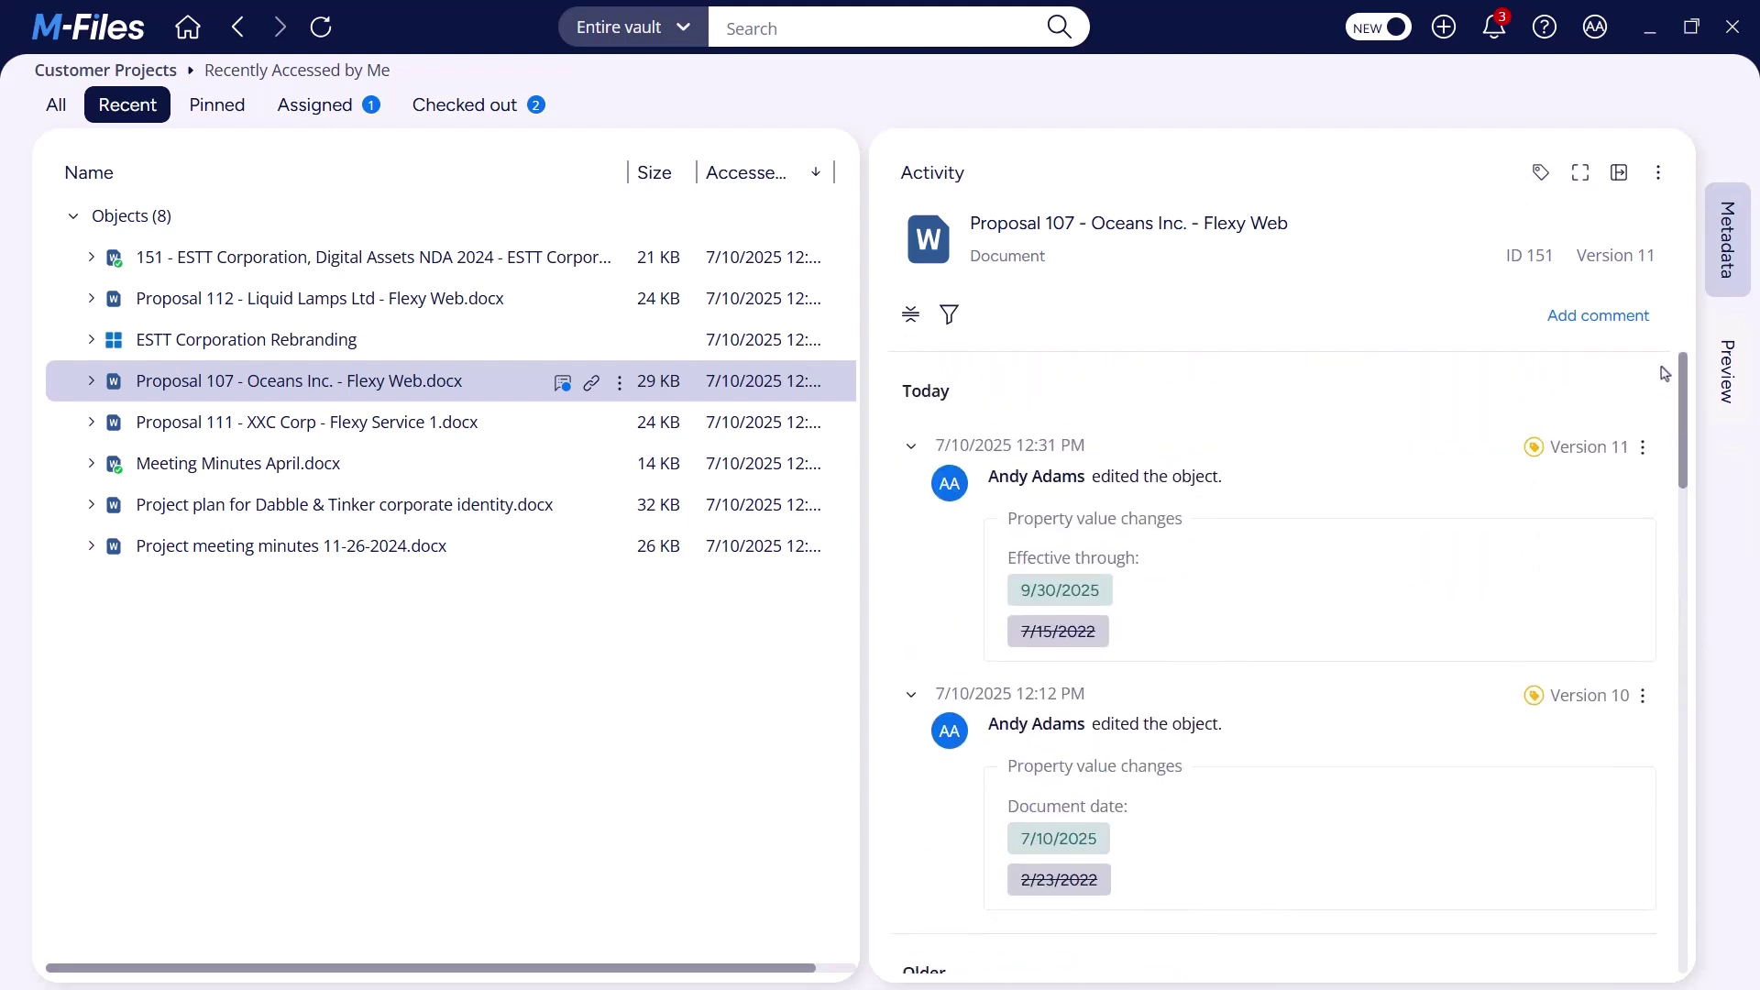
click(1540, 174)
click(1582, 175)
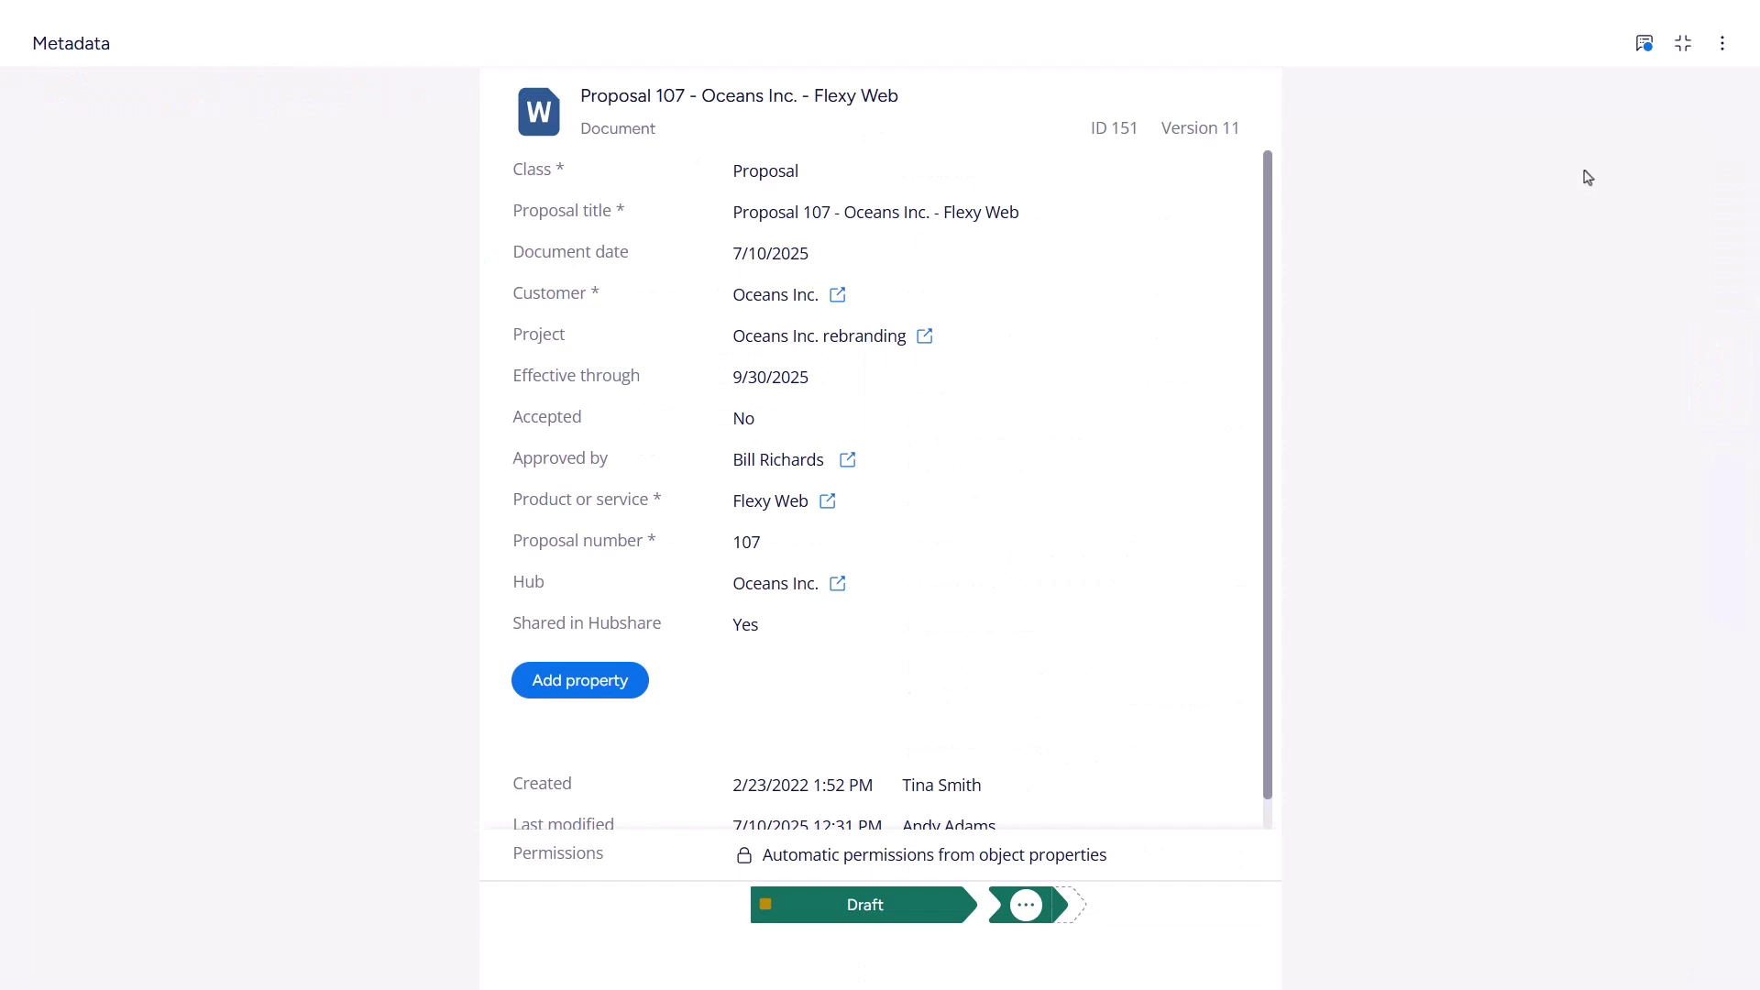
click(1684, 45)
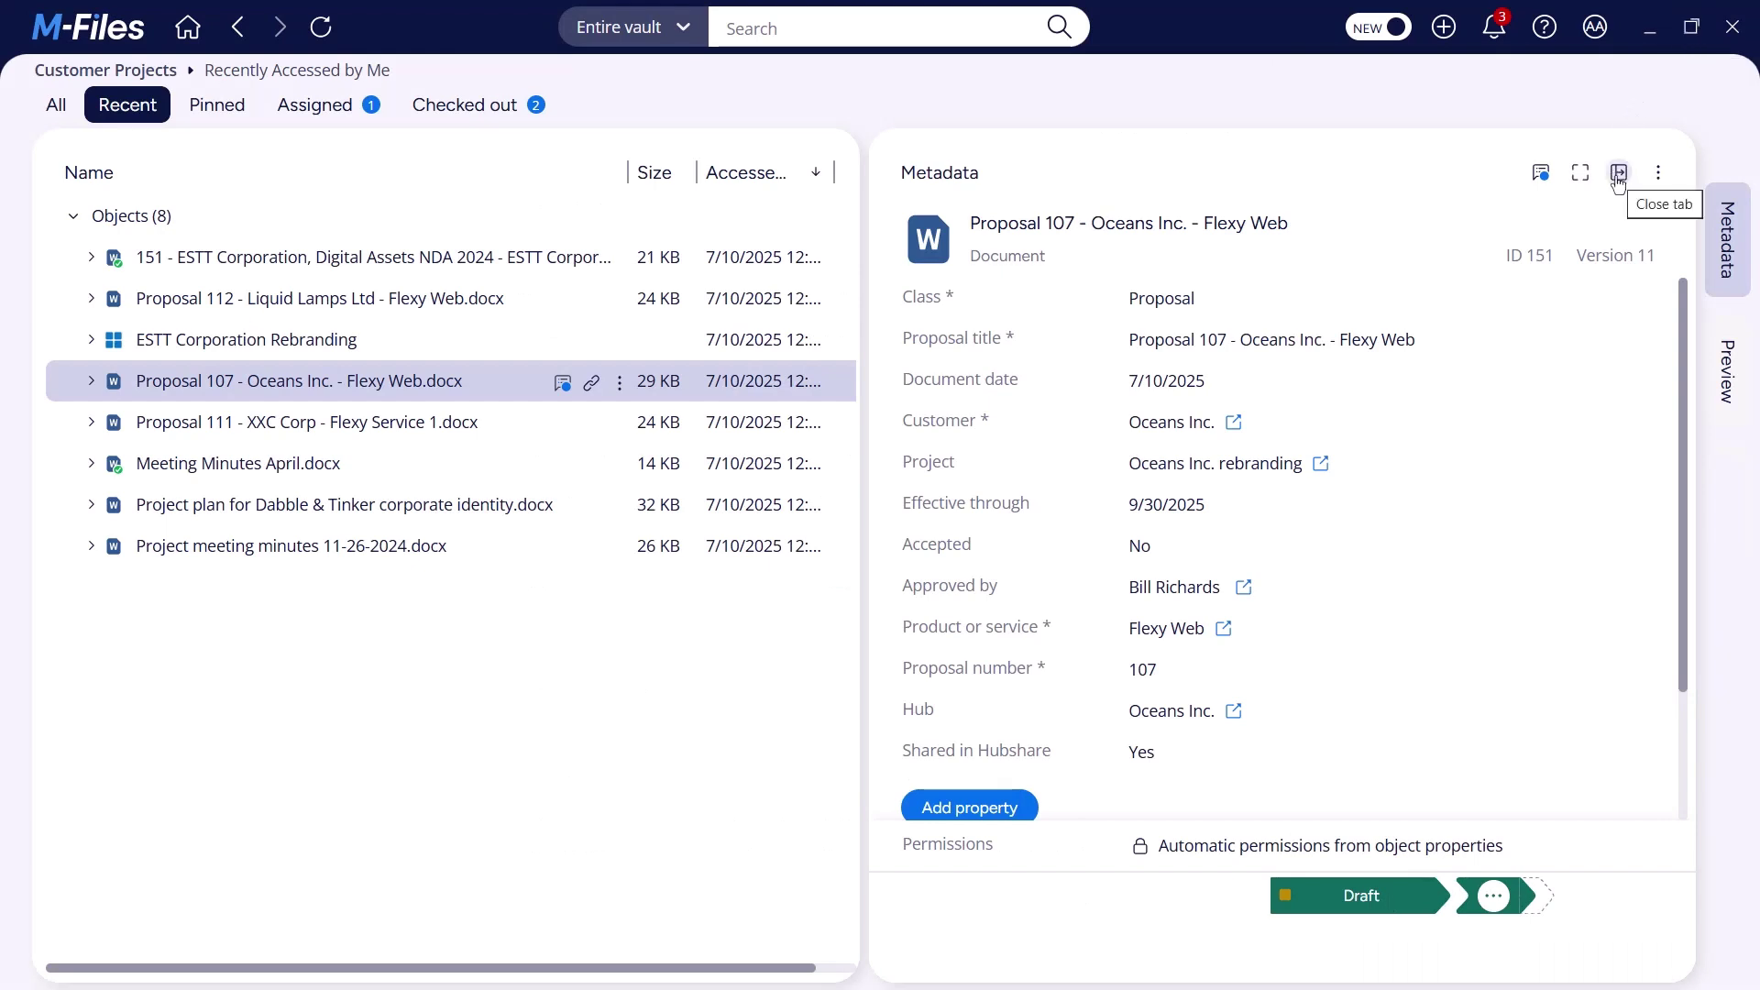
Close the metadata panel and preview the Dabble & Tinker corporate identity project plan
click(1618, 174)
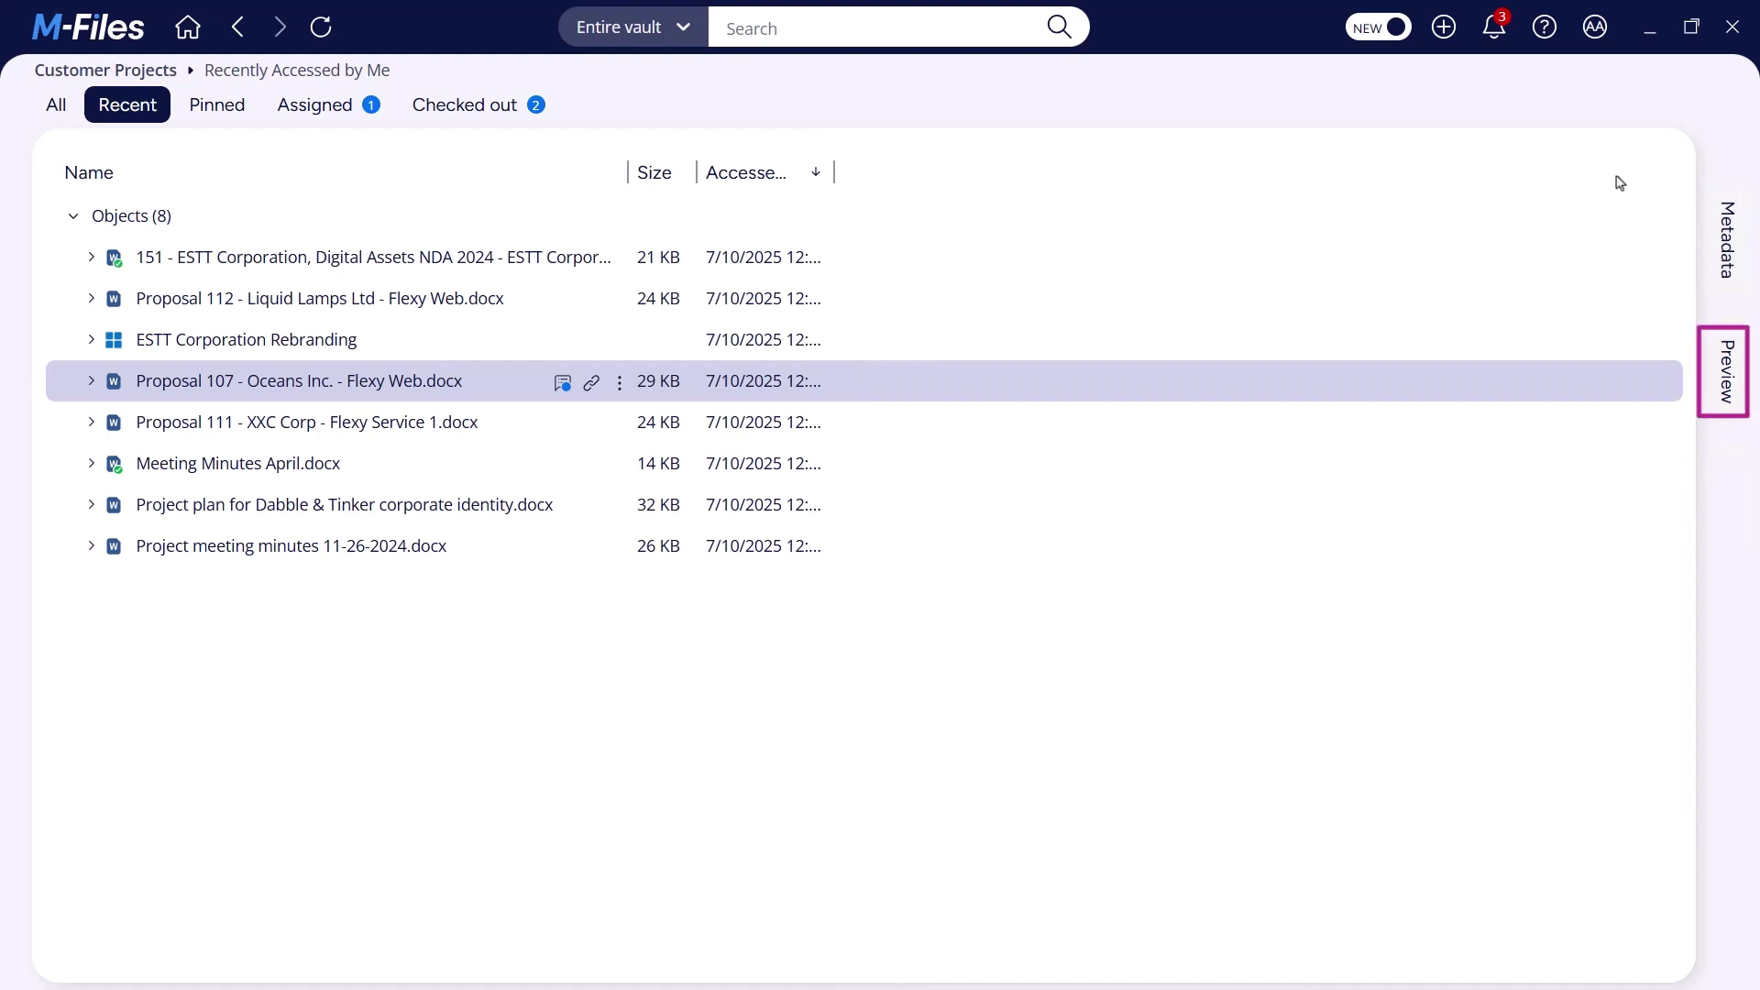
click(475, 516)
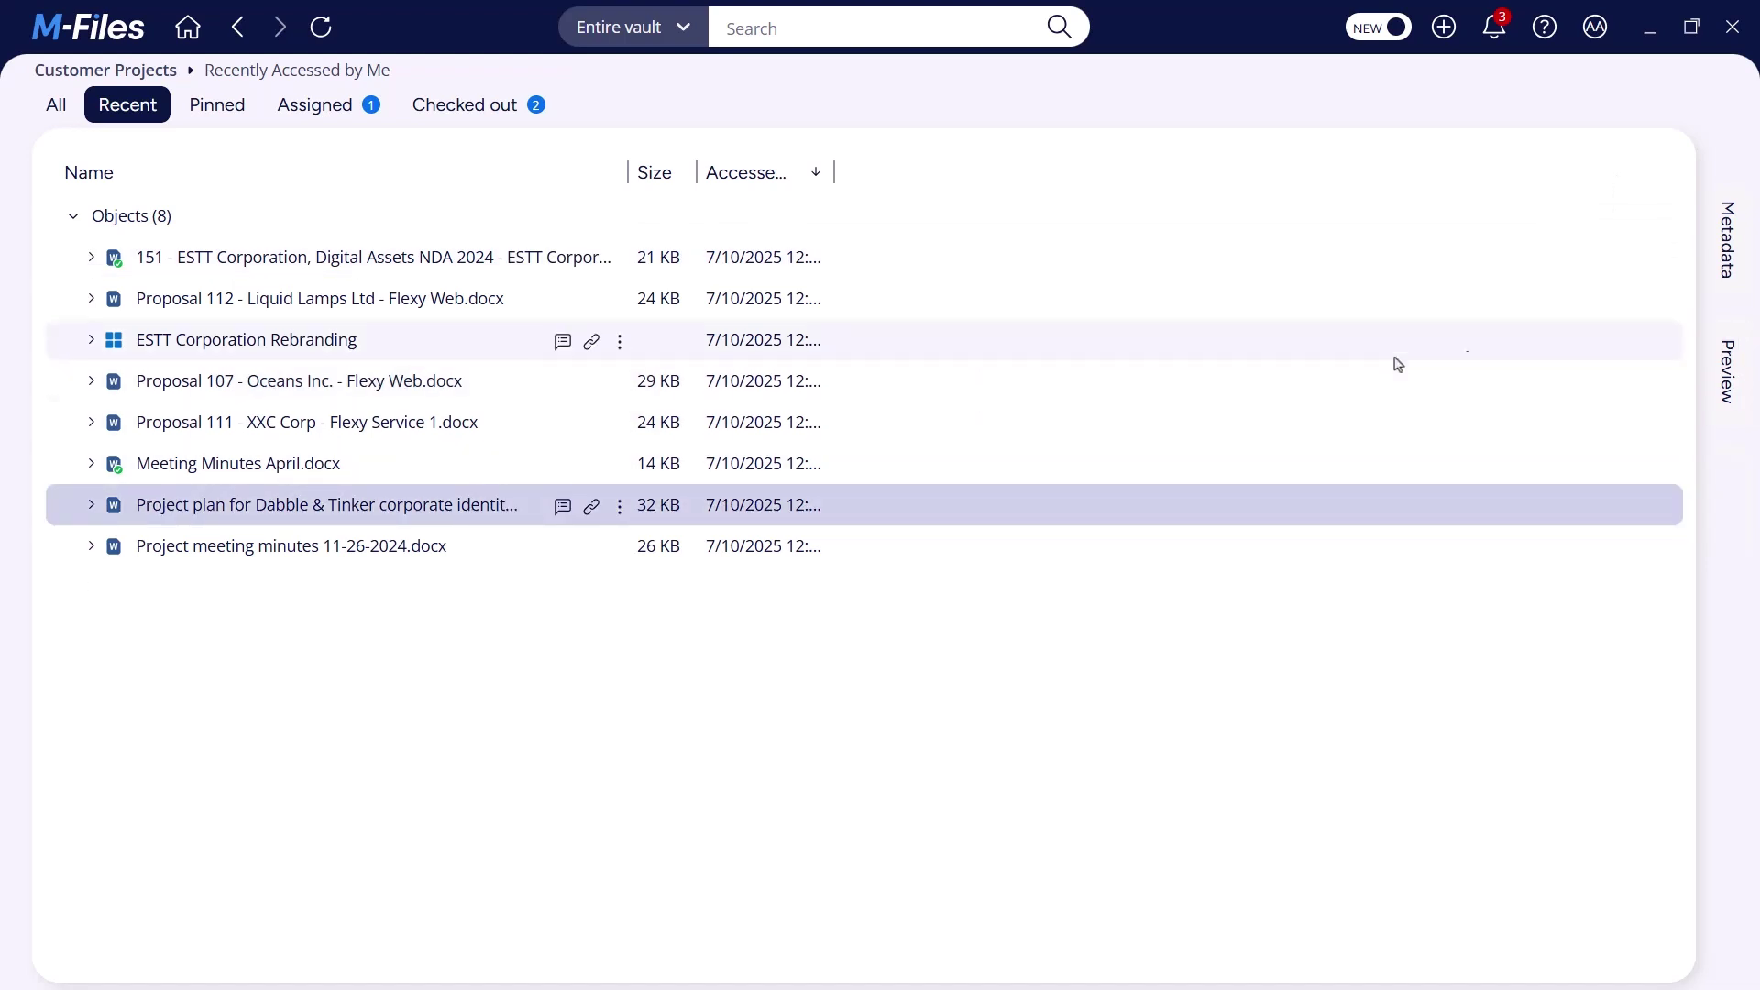
click(1730, 370)
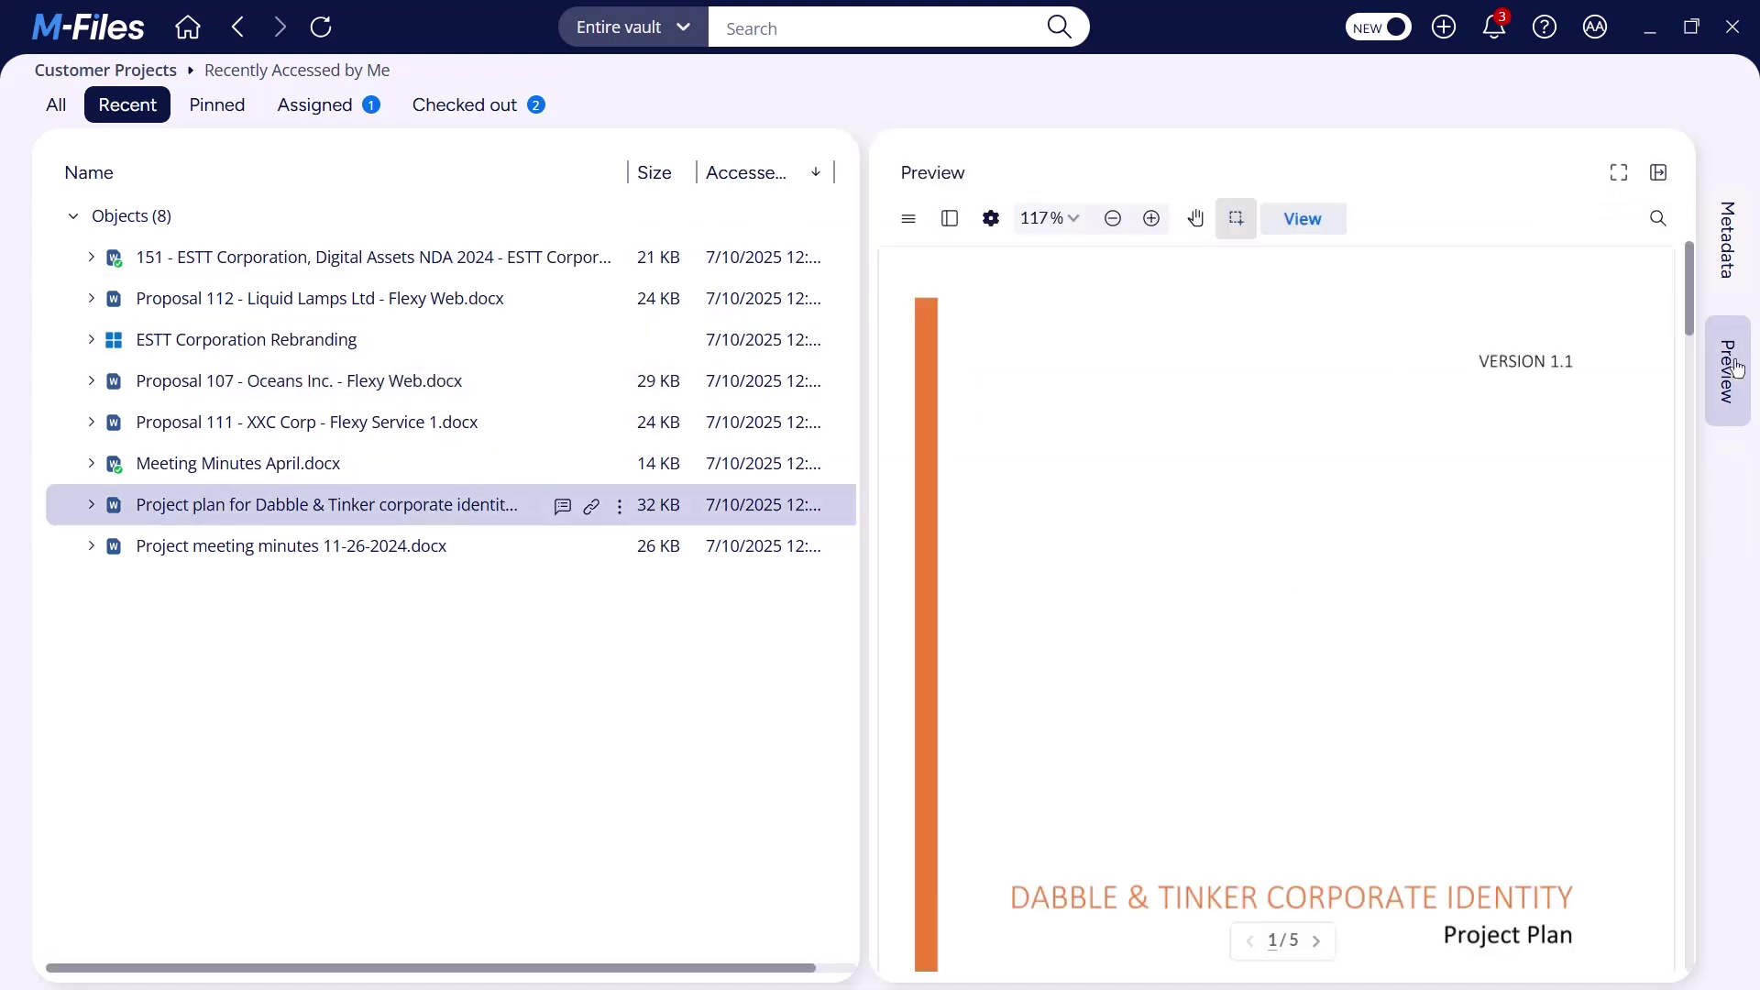
mouse_move(1692, 275)
mouse_down()
mouse_move(1720, 453)
mouse_move(1711, 525)
mouse_move(1684, 257)
mouse_up()
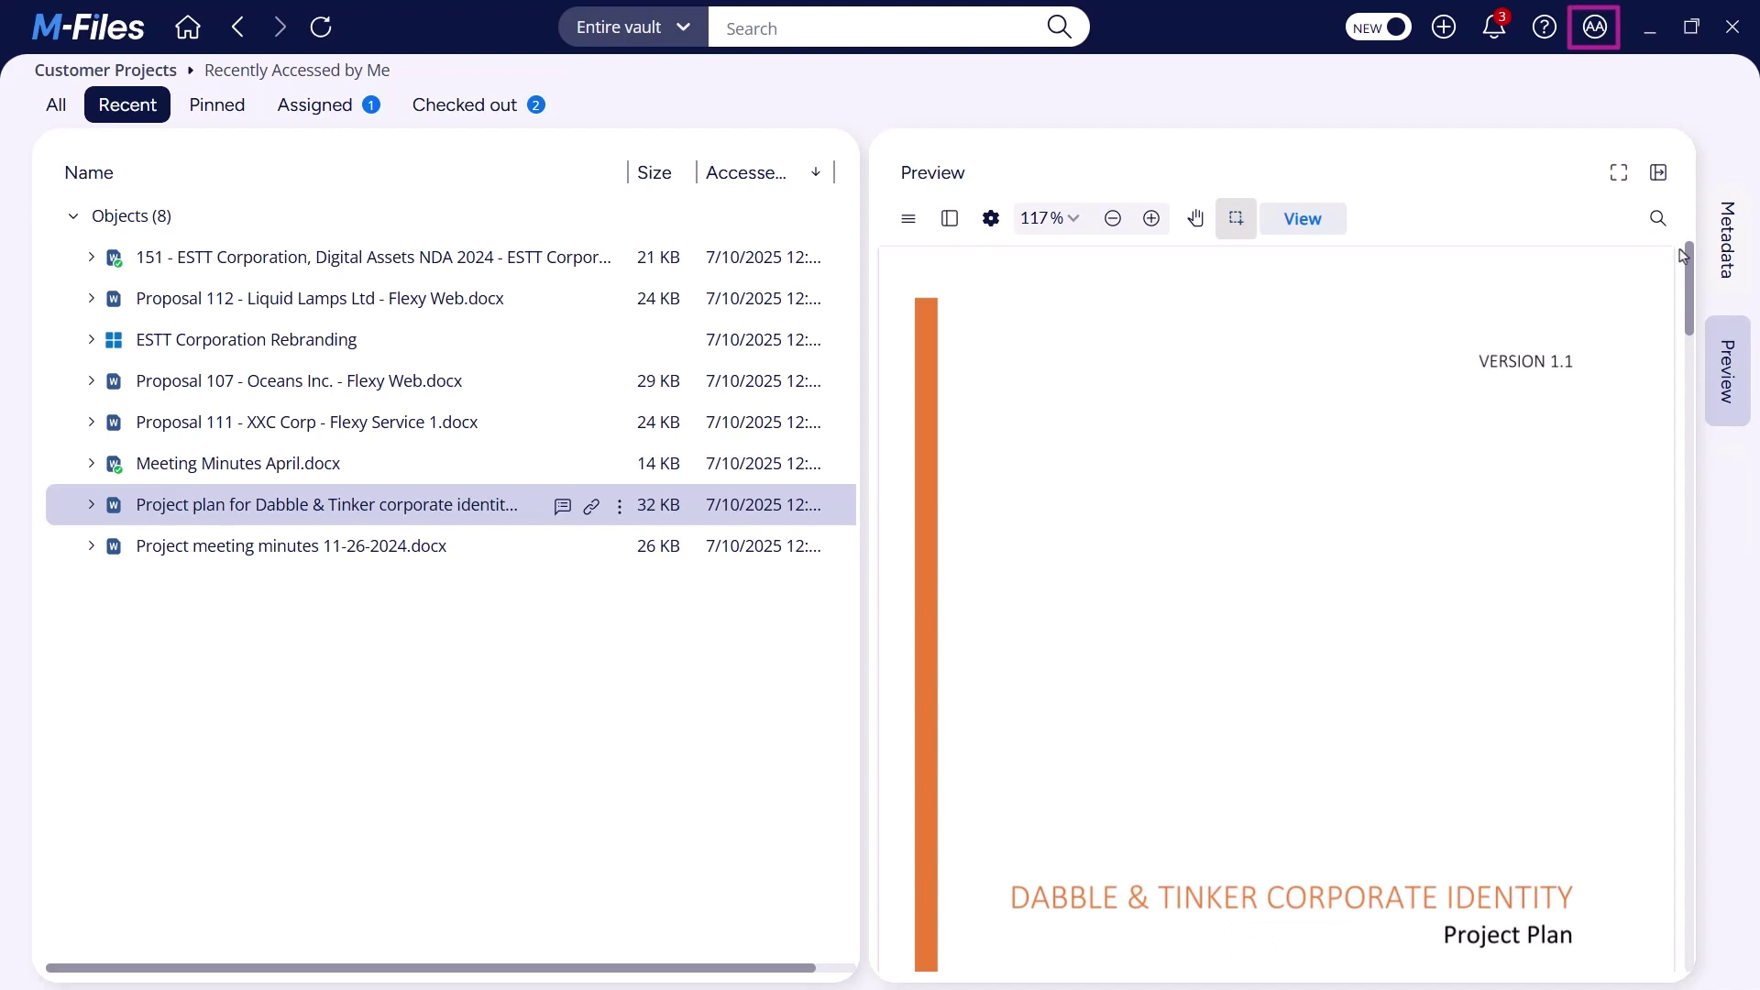
Set the home tab to Recent through the user menu's Settings and save it
click(1596, 27)
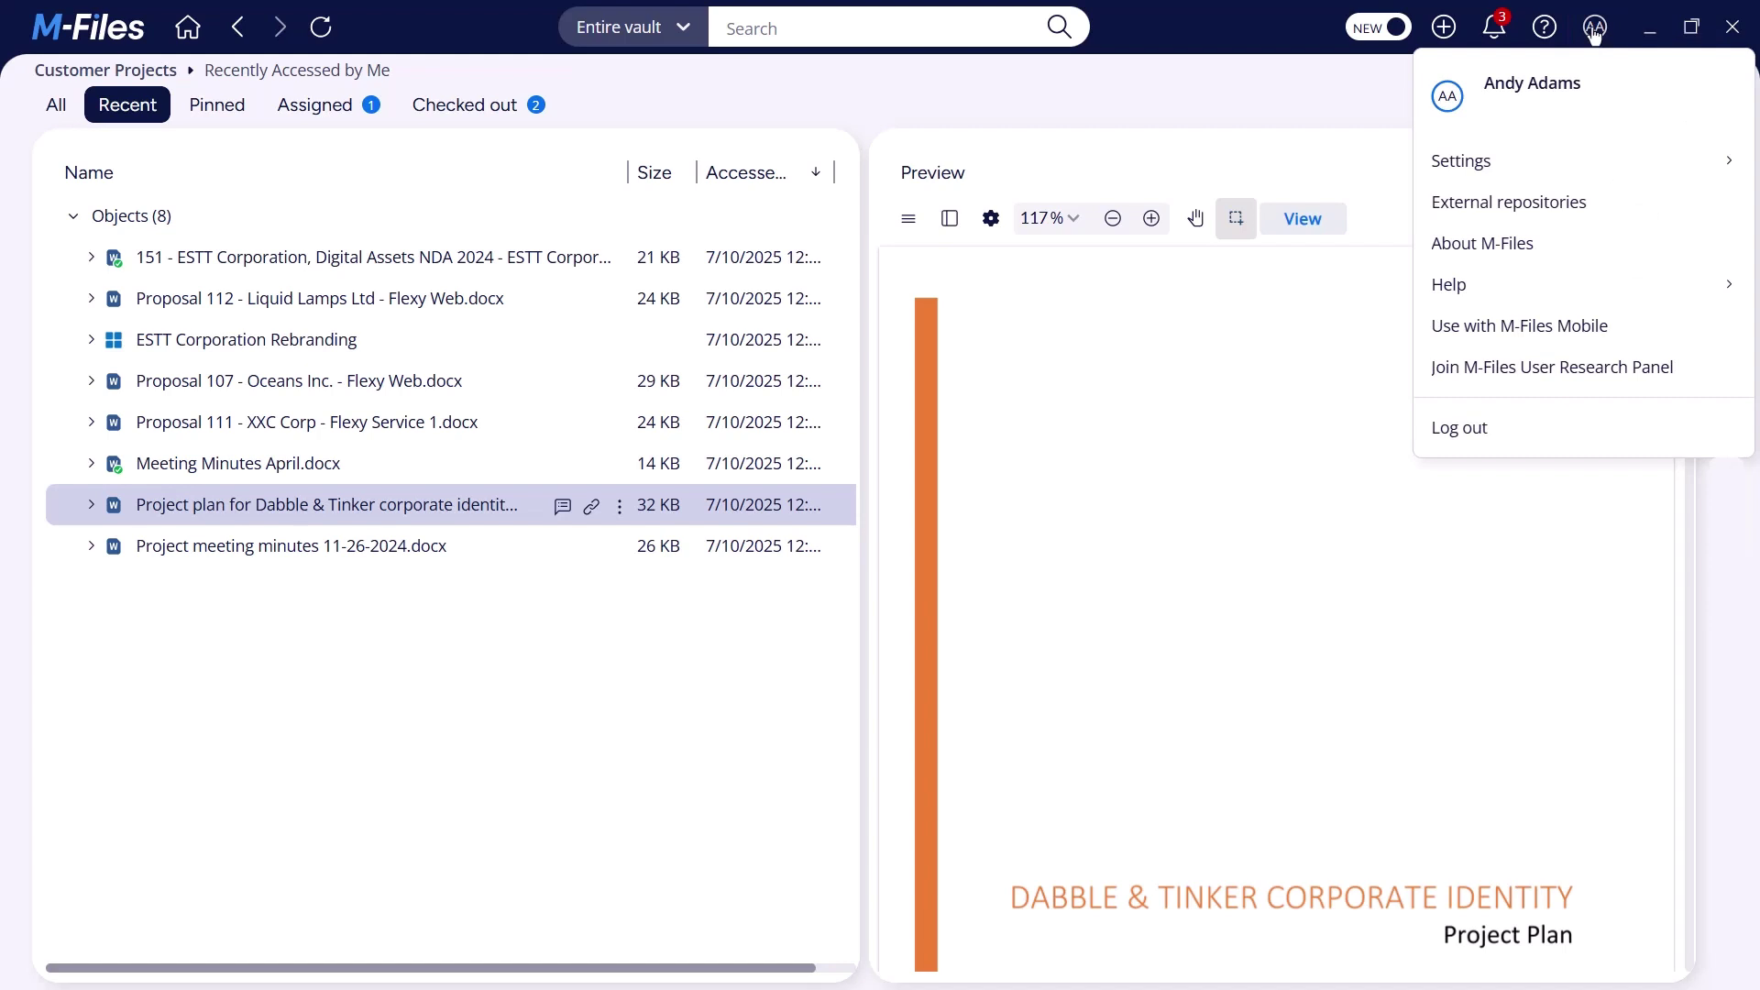
mouse_move(1620, 170)
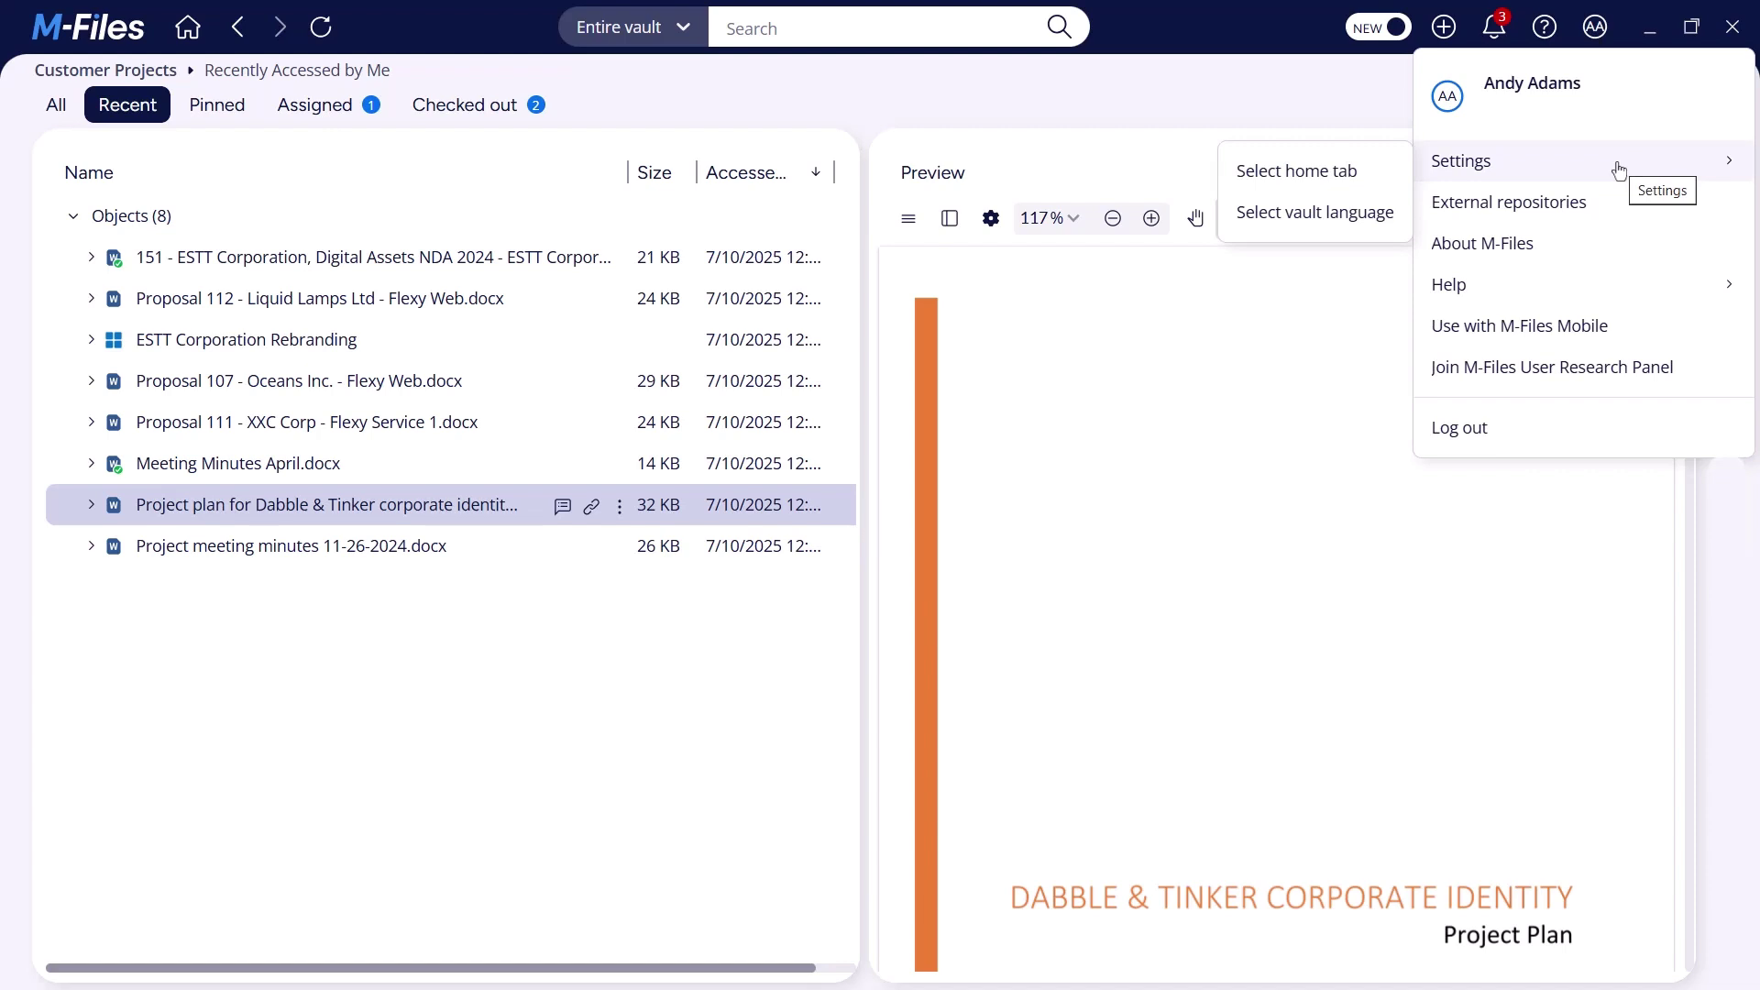
click(1341, 177)
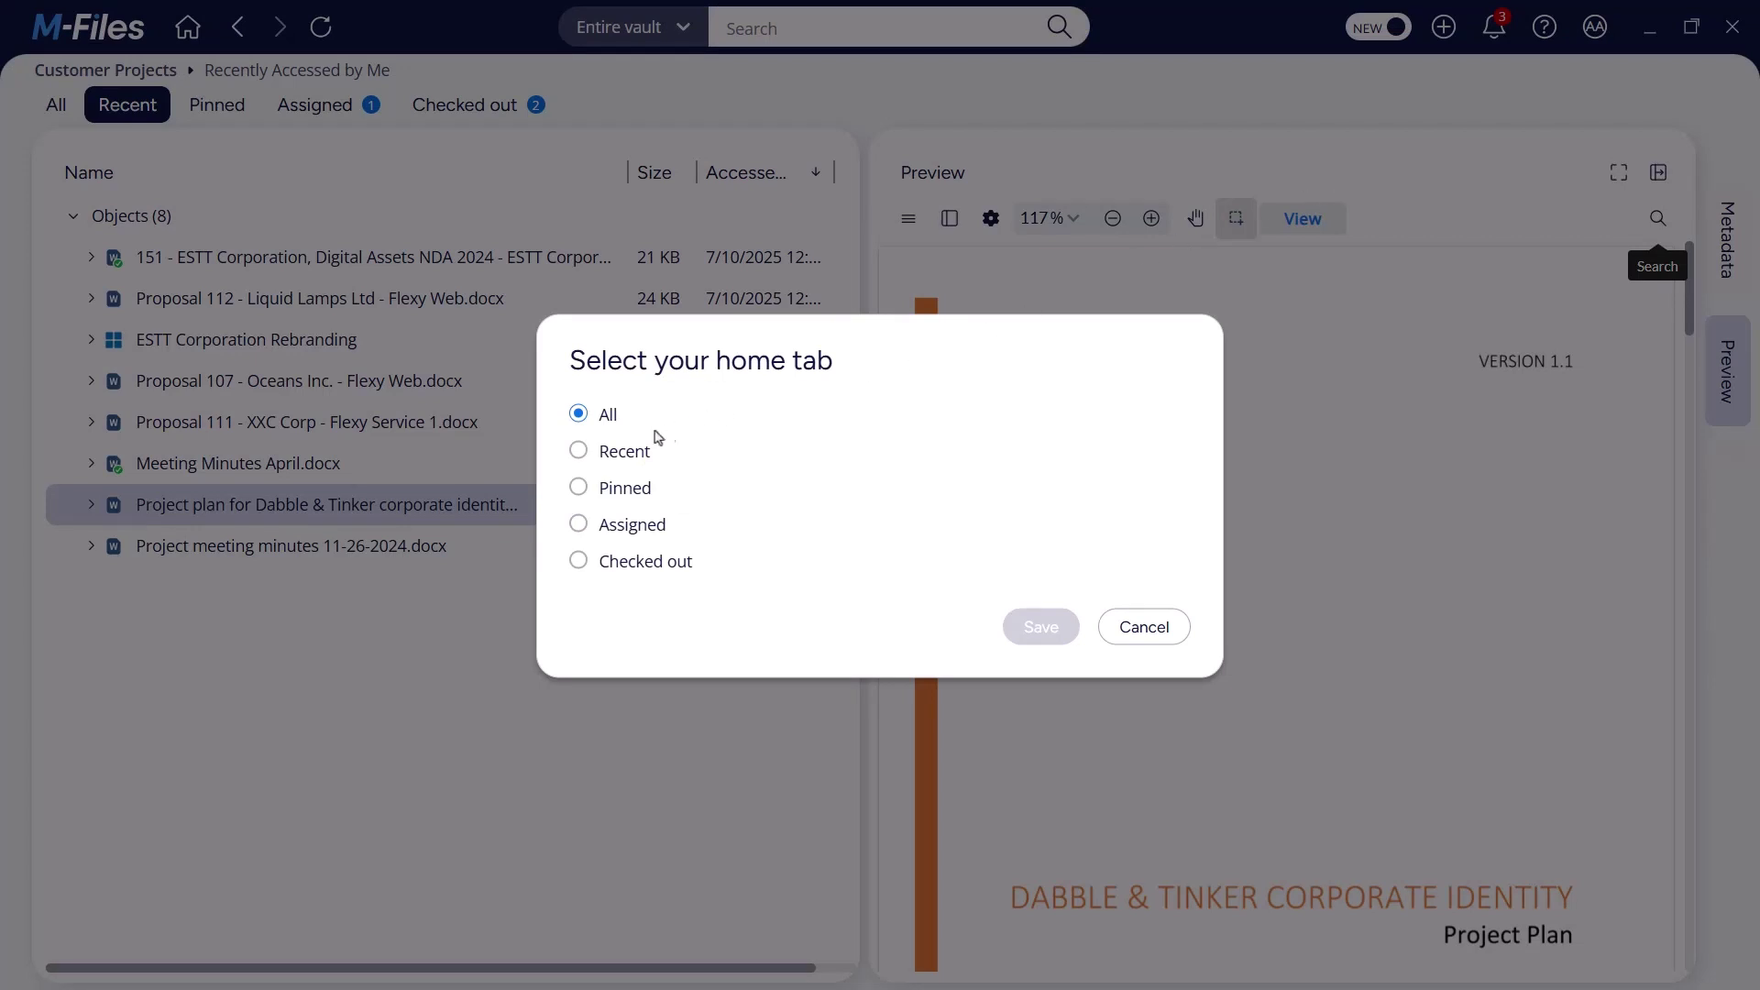
click(579, 452)
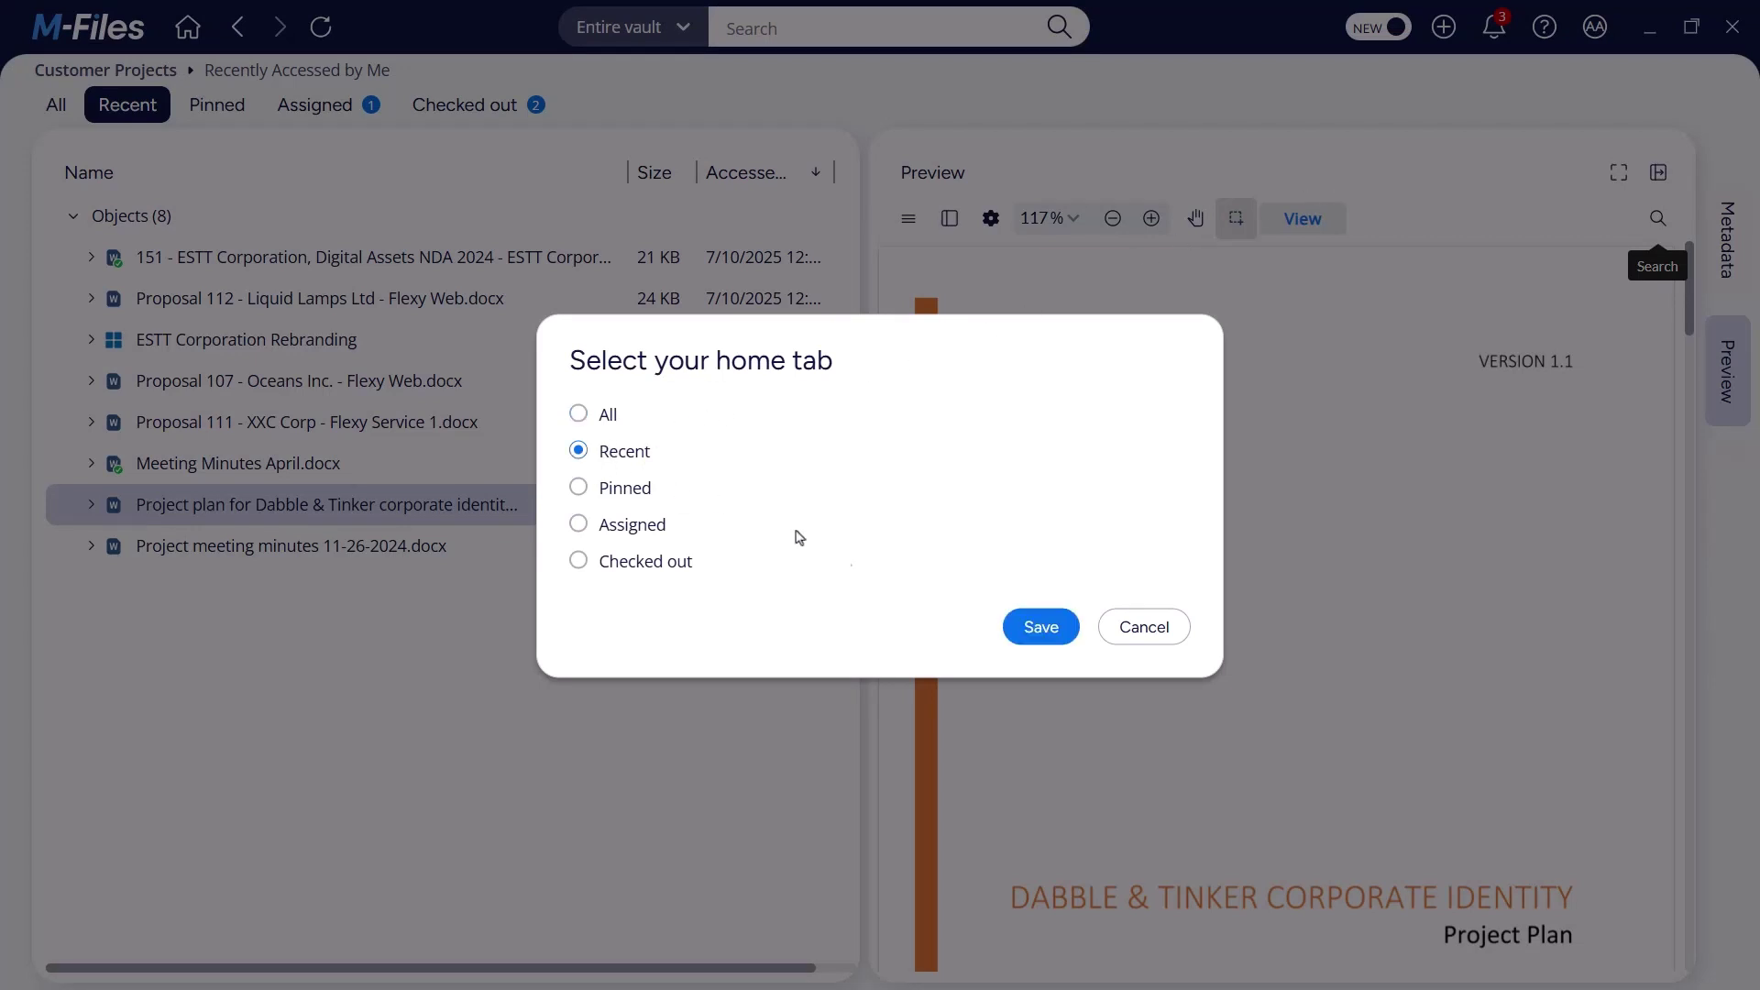
click(1042, 627)
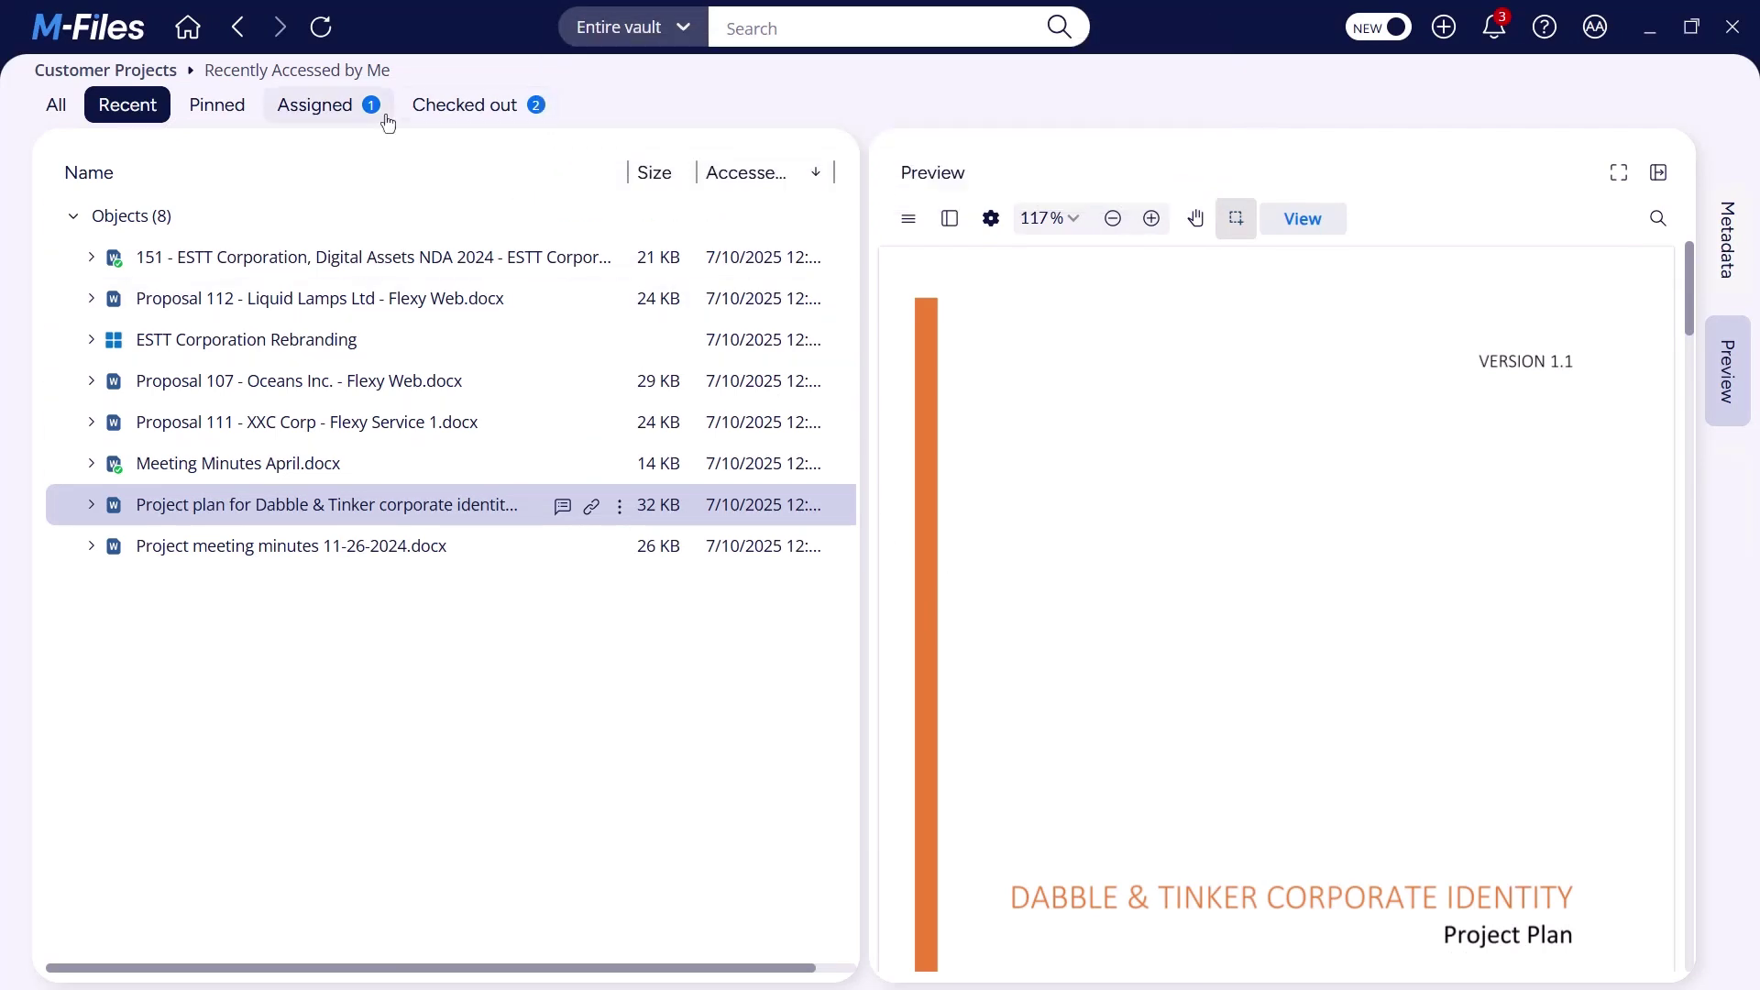
Reload the Customer Projects vault home via its breadcrumb to show the Recently Accessed list
click(114, 73)
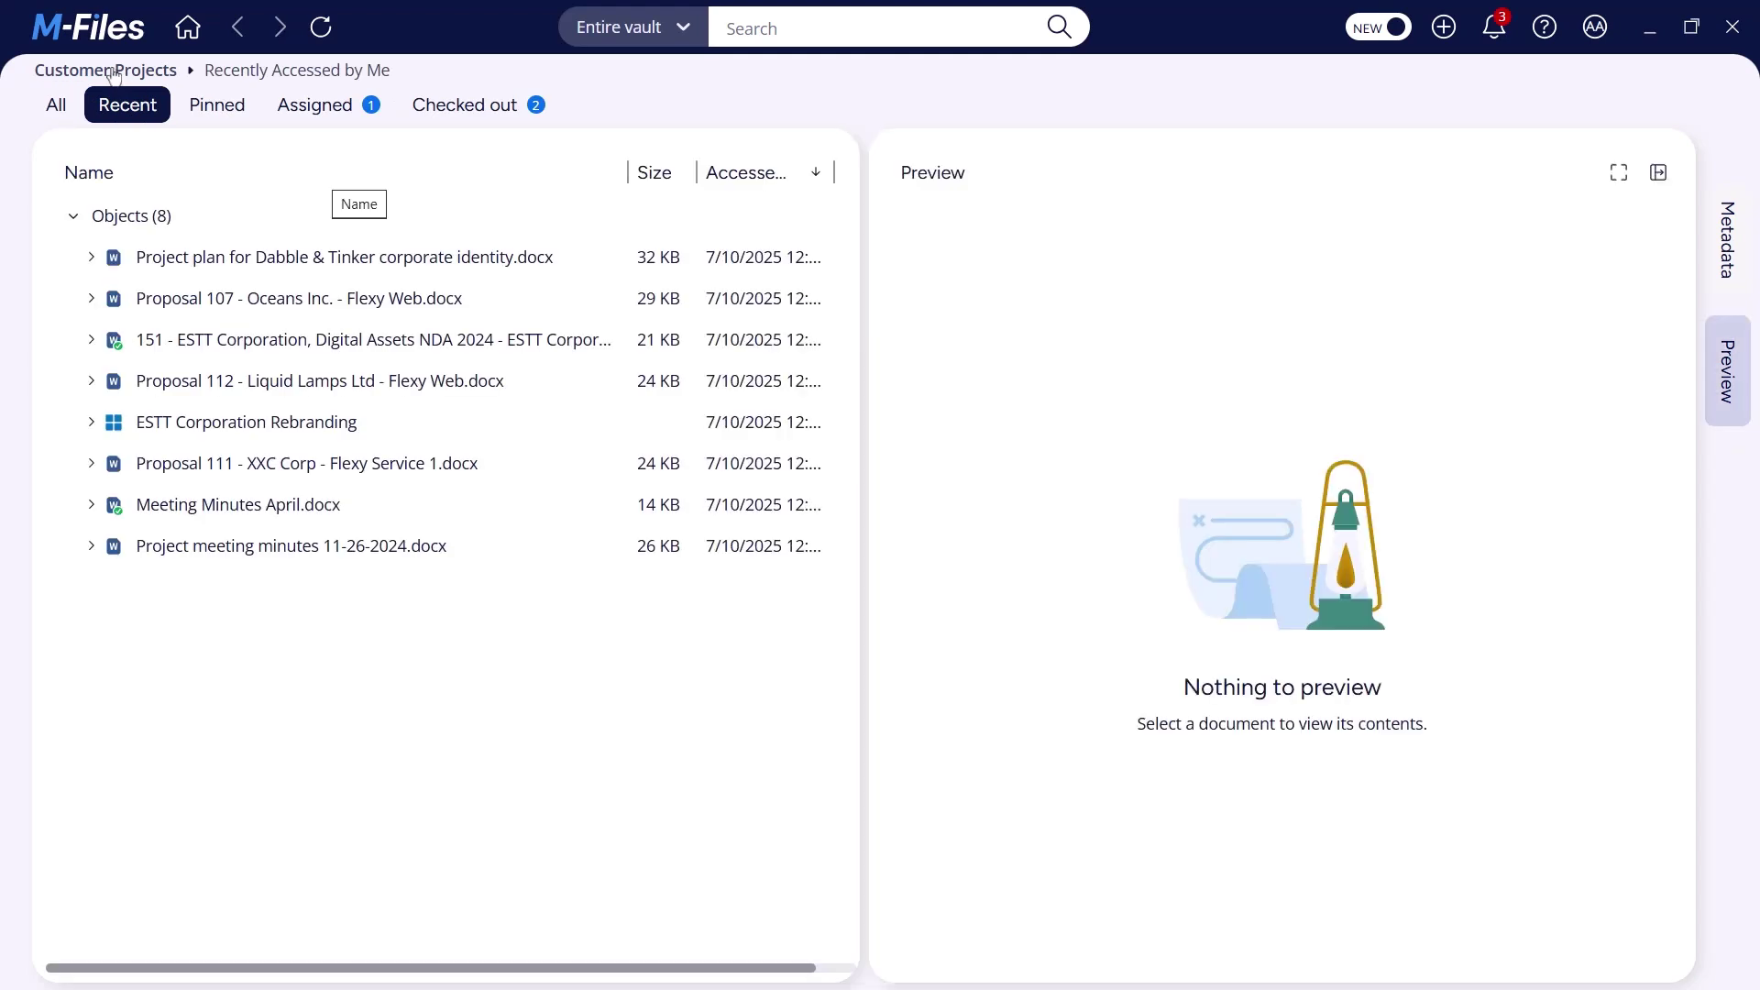